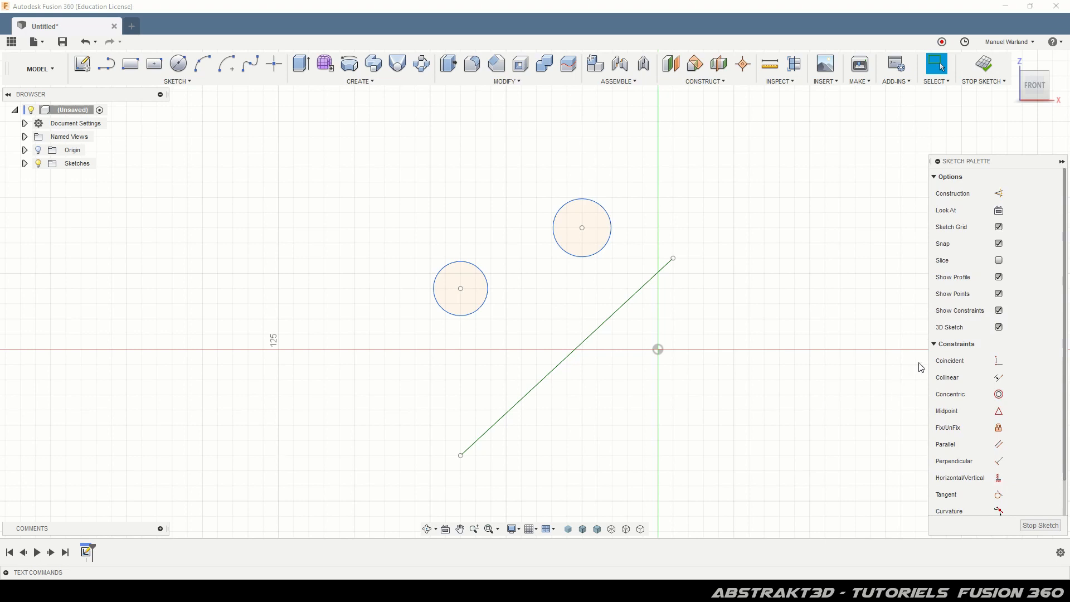
Make the left circle's centre coincident with the diagonal line and slide the circle down along that line
left_click(999, 361)
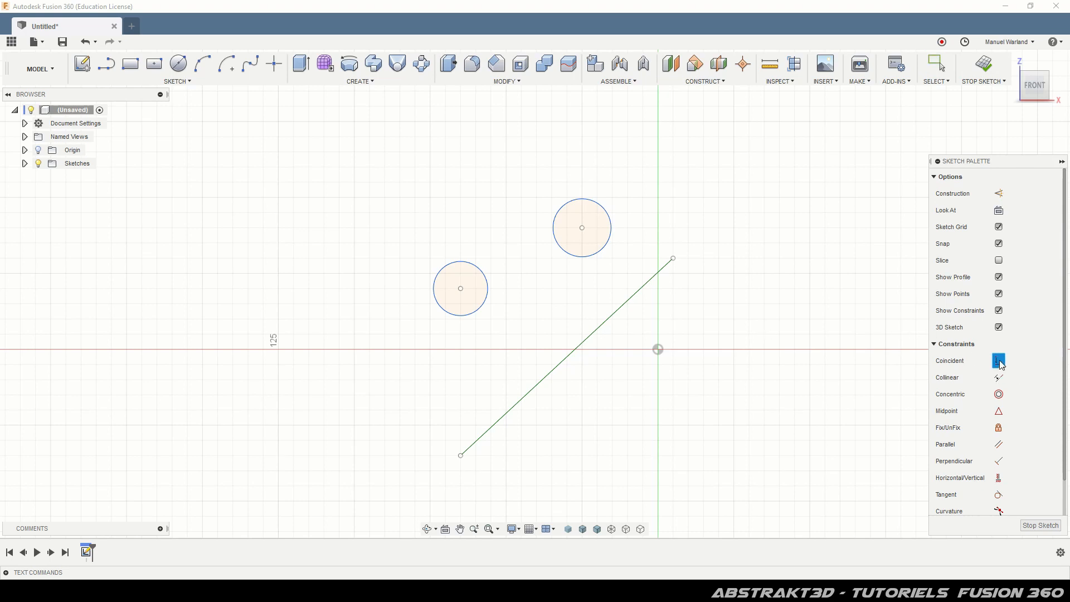
left_click(460, 289)
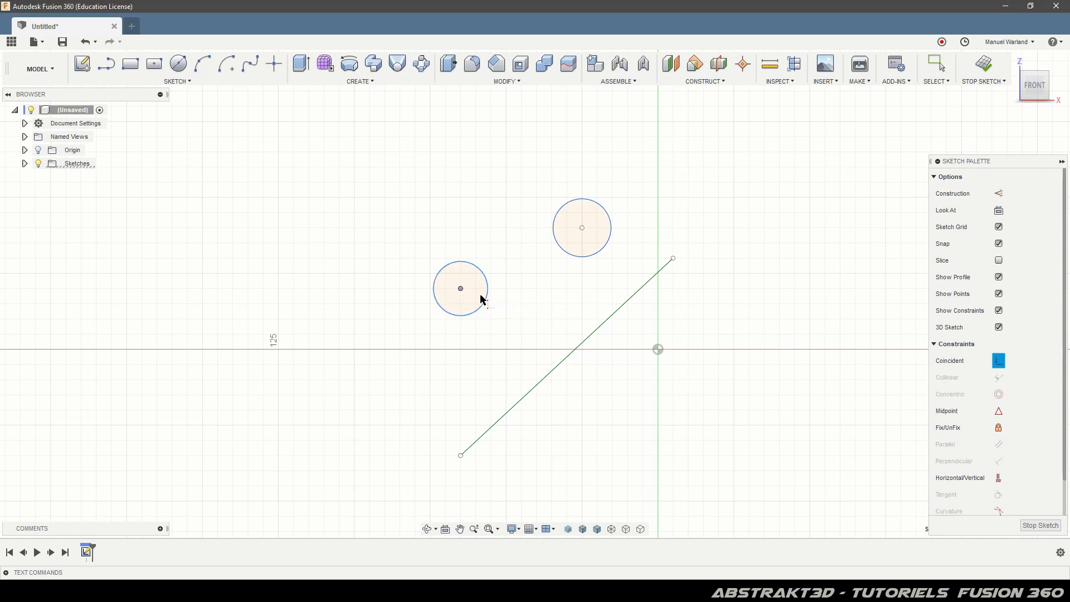
left_click(557, 366)
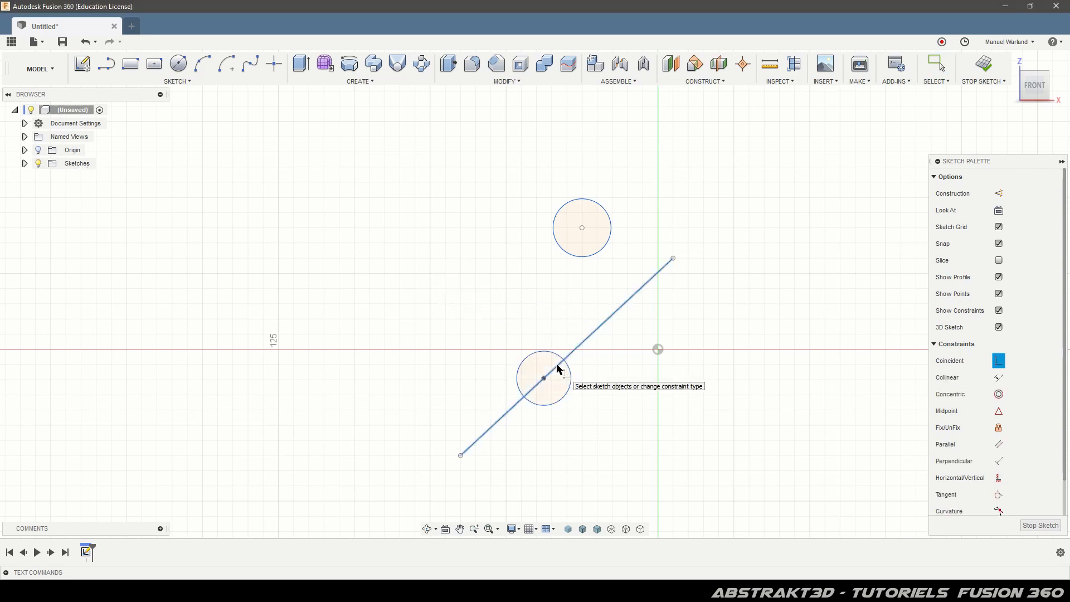
left_click(929, 68)
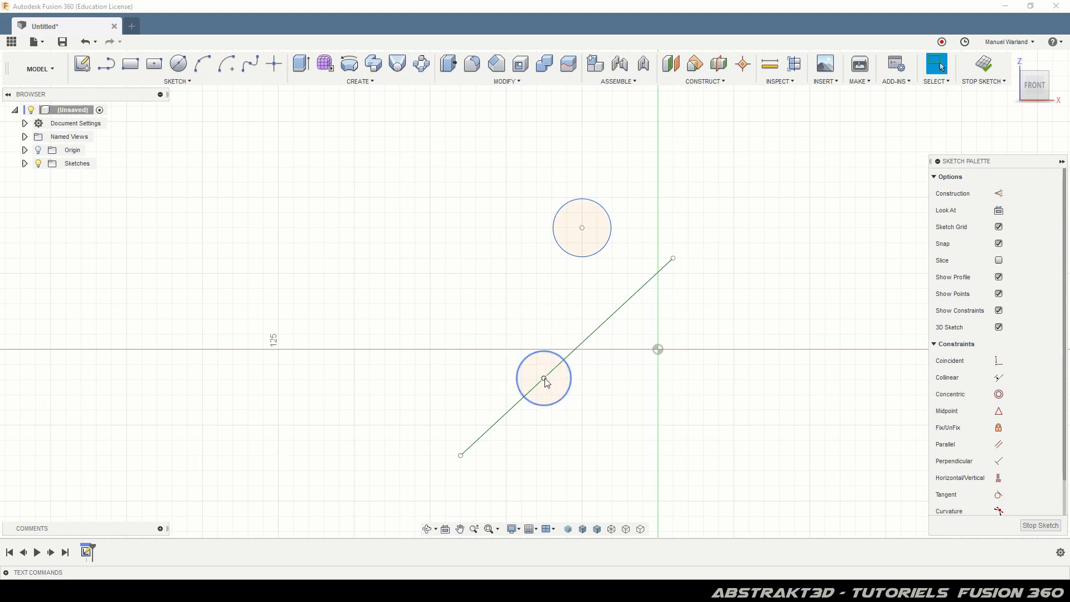
mouse_move(544, 378)
left_mouse_down()
mouse_move(606, 336)
mouse_move(502, 395)
mouse_move(490, 412)
mouse_move(607, 318)
mouse_move(557, 341)
mouse_move(592, 310)
mouse_move(552, 306)
mouse_move(583, 318)
mouse_move(690, 272)
mouse_move(724, 210)
mouse_move(898, 146)
mouse_move(795, 195)
mouse_move(964, 77)
mouse_move(683, 223)
mouse_move(477, 370)
mouse_move(368, 465)
mouse_move(828, 177)
mouse_move(541, 396)
left_mouse_up()
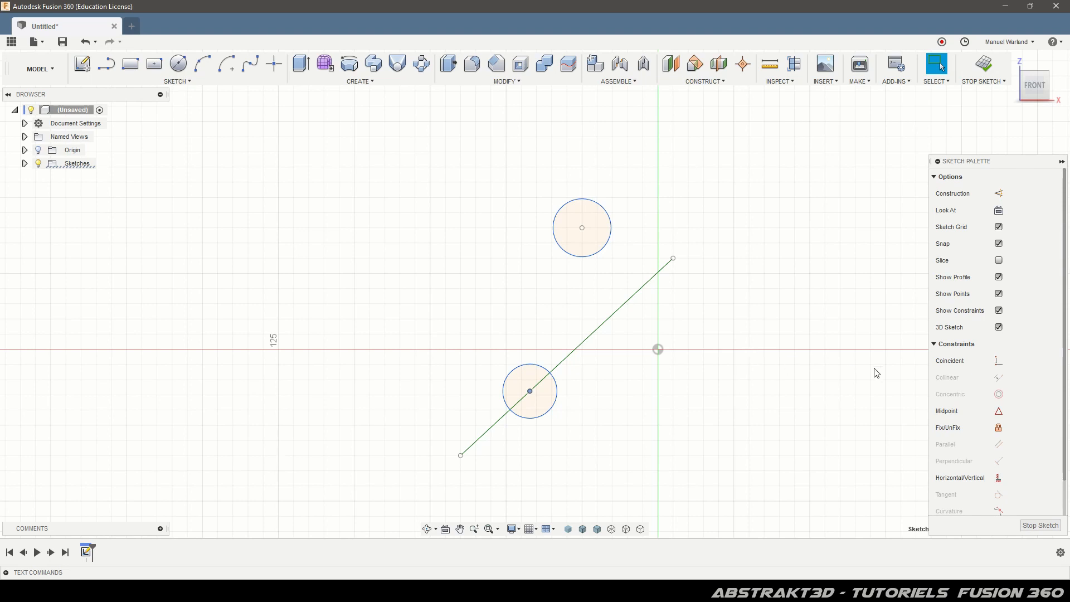
Make the upper circle's centre coincident with the diagonal line's upper endpoint and move that joined endpoint inward to shorten the line
left_click(582, 228)
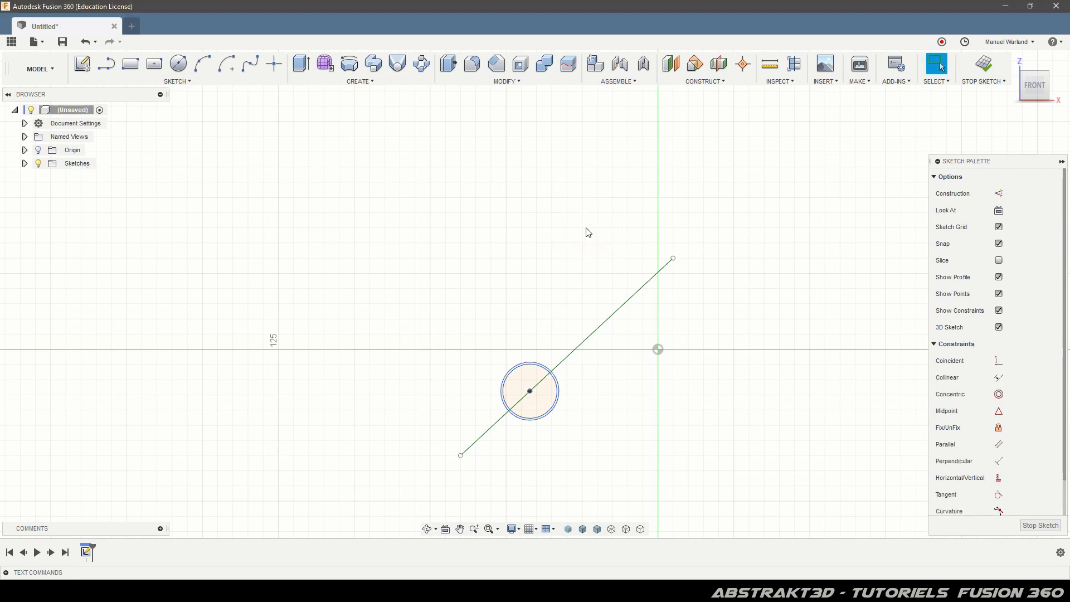
key("ctrl+z")
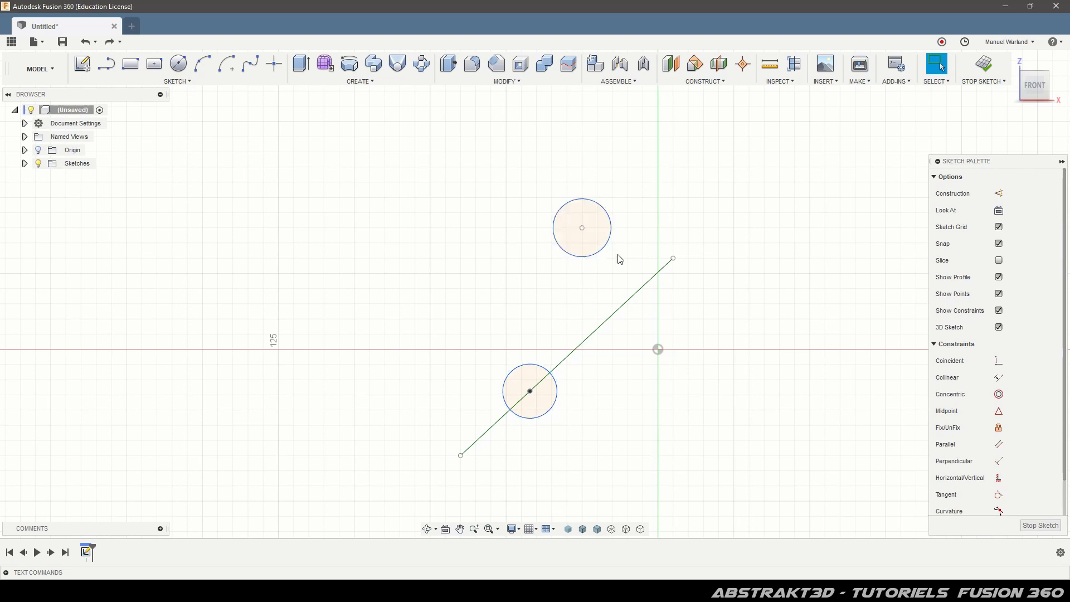
left_click(999, 361)
left_click(583, 228)
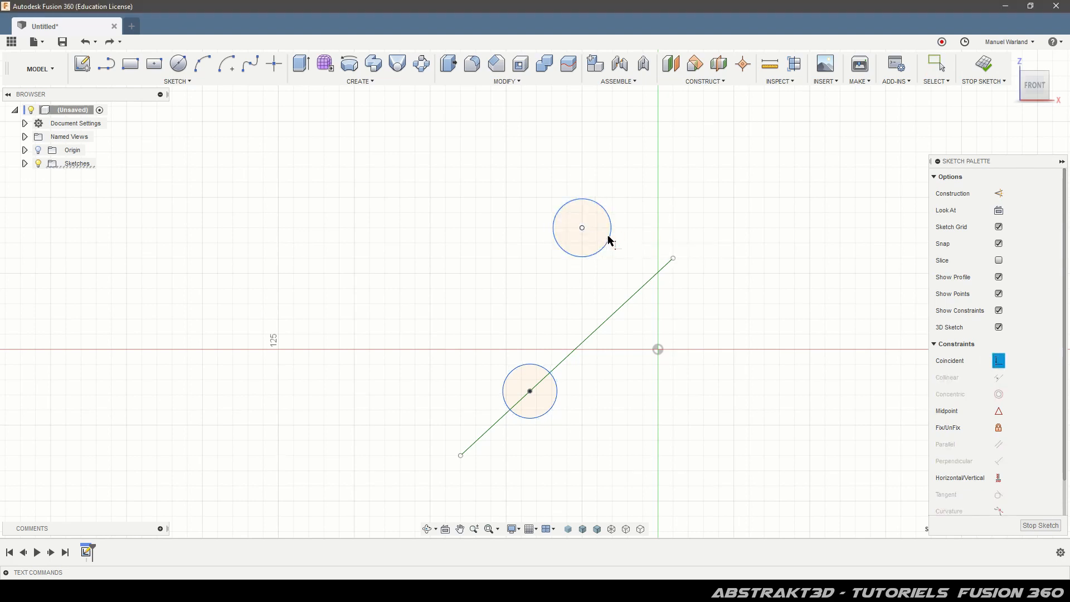
left_click(673, 258)
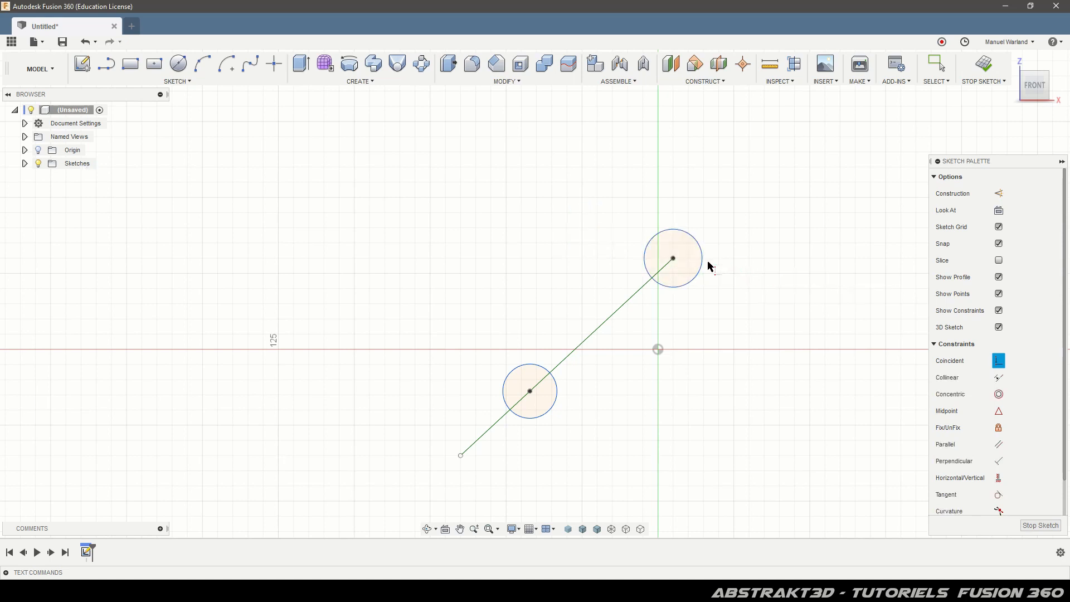
left_click(936, 64)
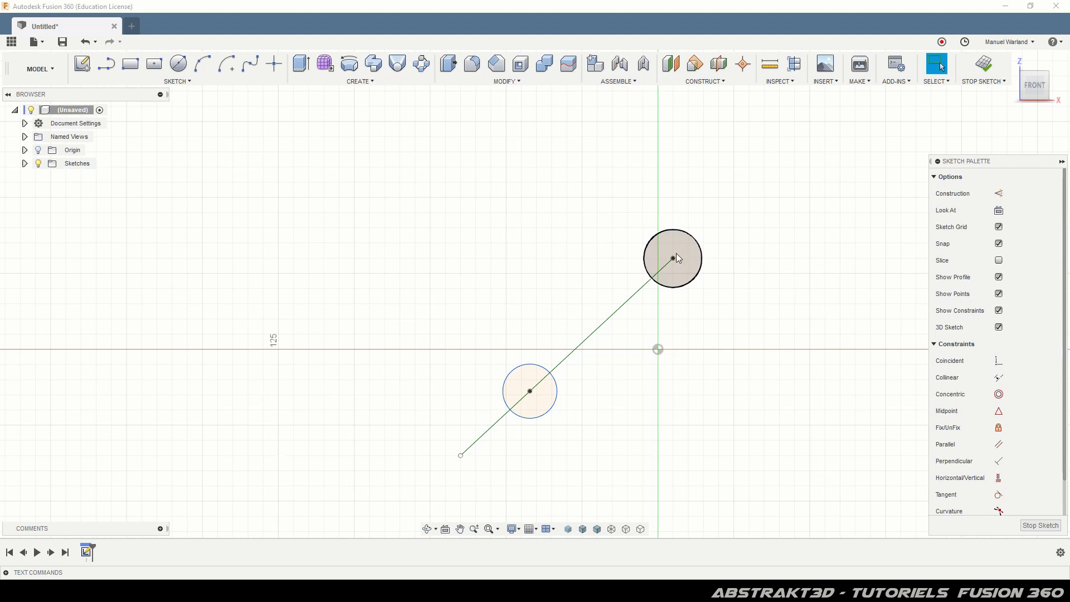
left_click_drag(672, 260, 613, 314)
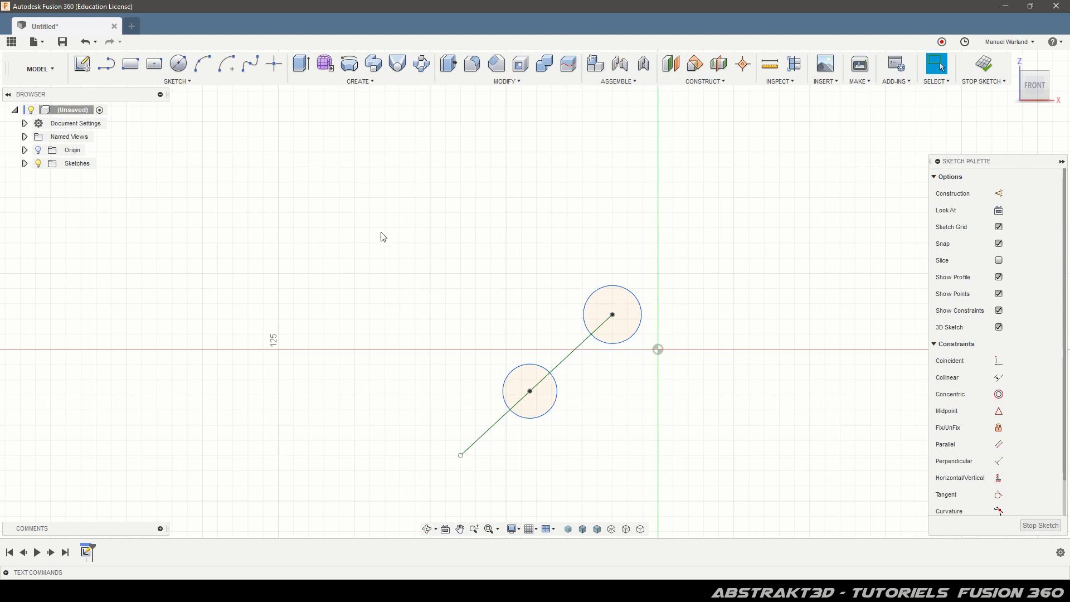
Make the tilted rectangle's upper-left edge collinear with the neighbouring diagonal line
scroll(299, 243, "down", 5)
scroll(242, 278, "down", 2)
scroll(735, 223, "up", 5)
scroll(547, 294, "down", 3)
scroll(542, 277, "up", 3)
scroll(432, 215, "up", 2)
left_click(510, 246)
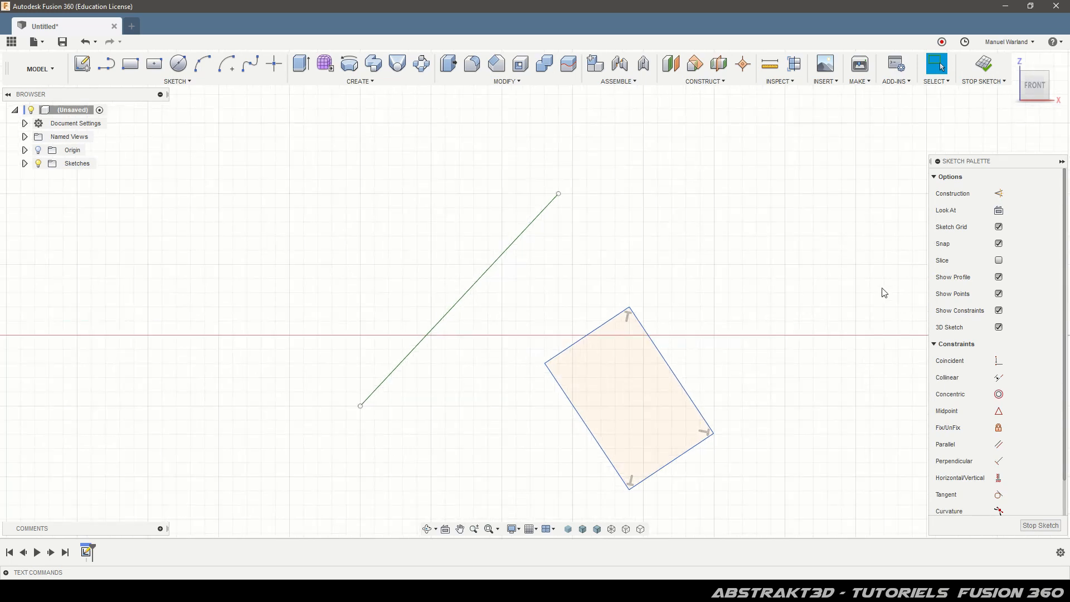
left_click(998, 378)
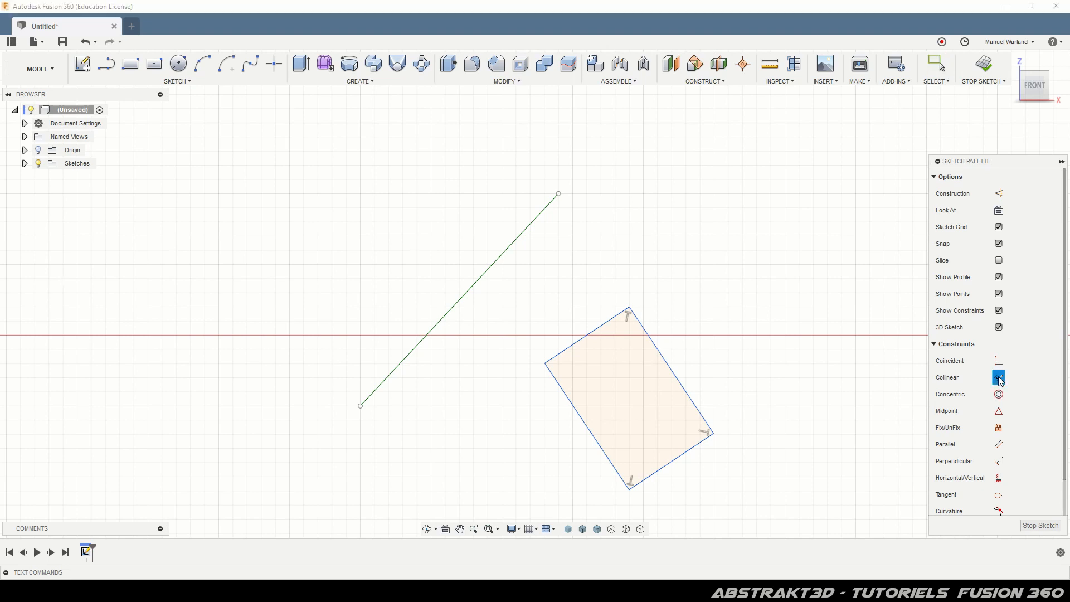
left_click(597, 328)
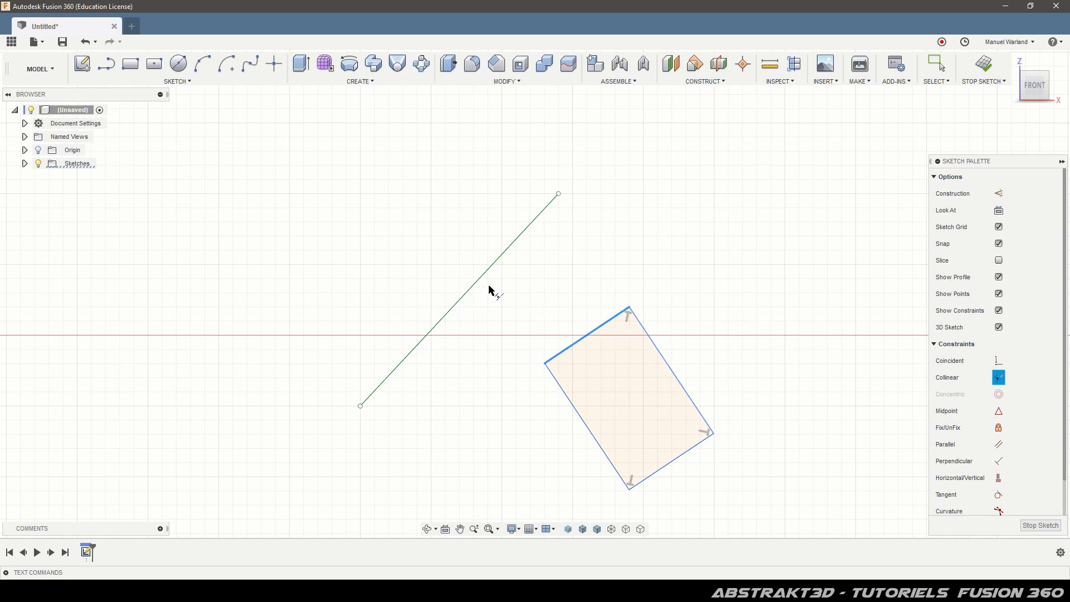
left_click(472, 289)
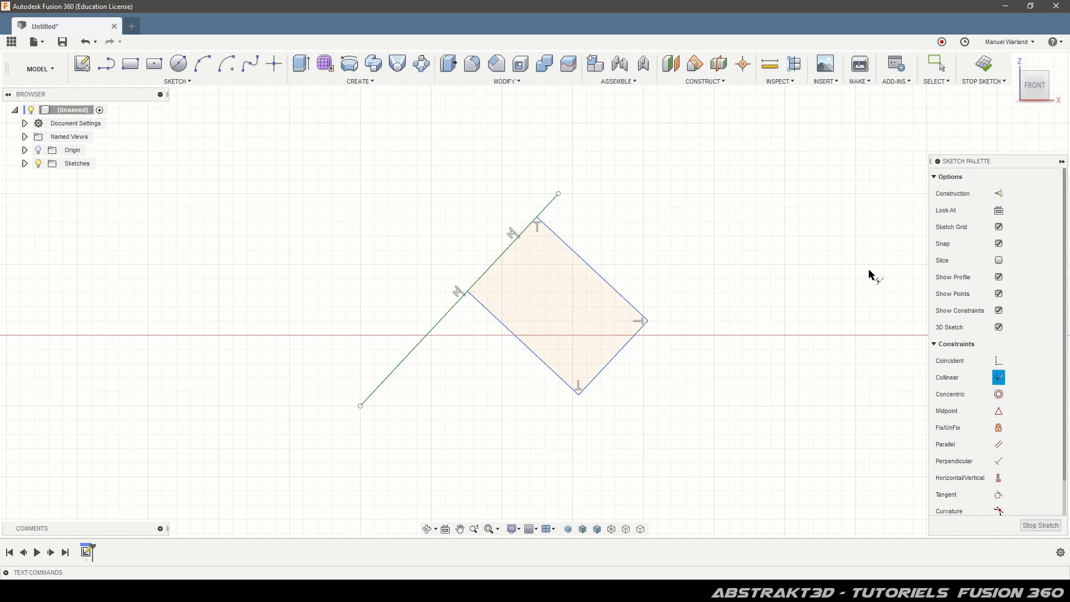
Make the circle inside the arched profile concentric with the profile's rounded top arc
scroll(279, 301, "down", 5)
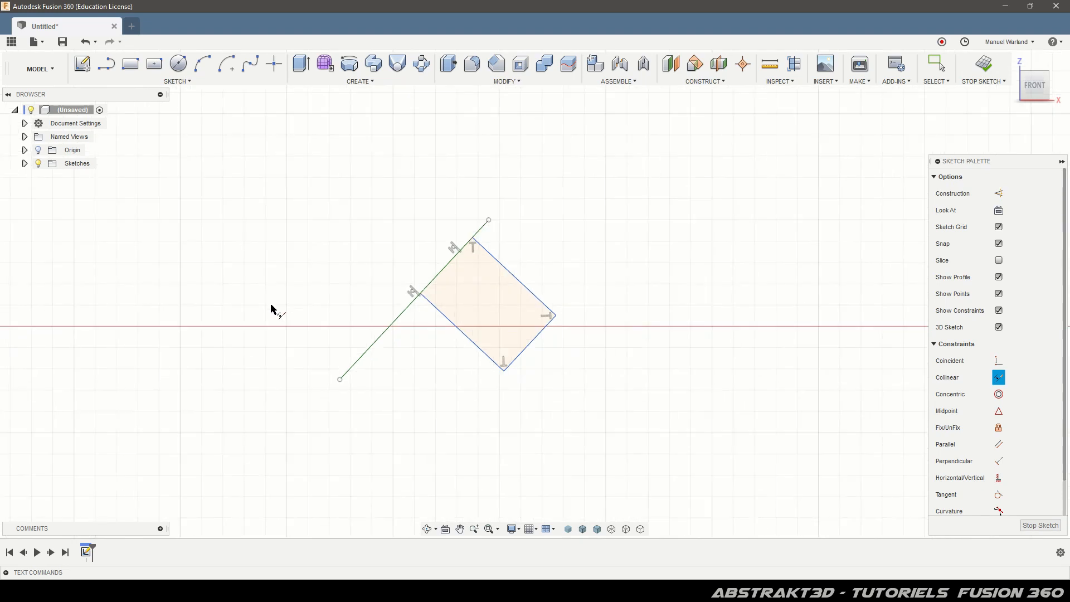
scroll(827, 260, "up", 3)
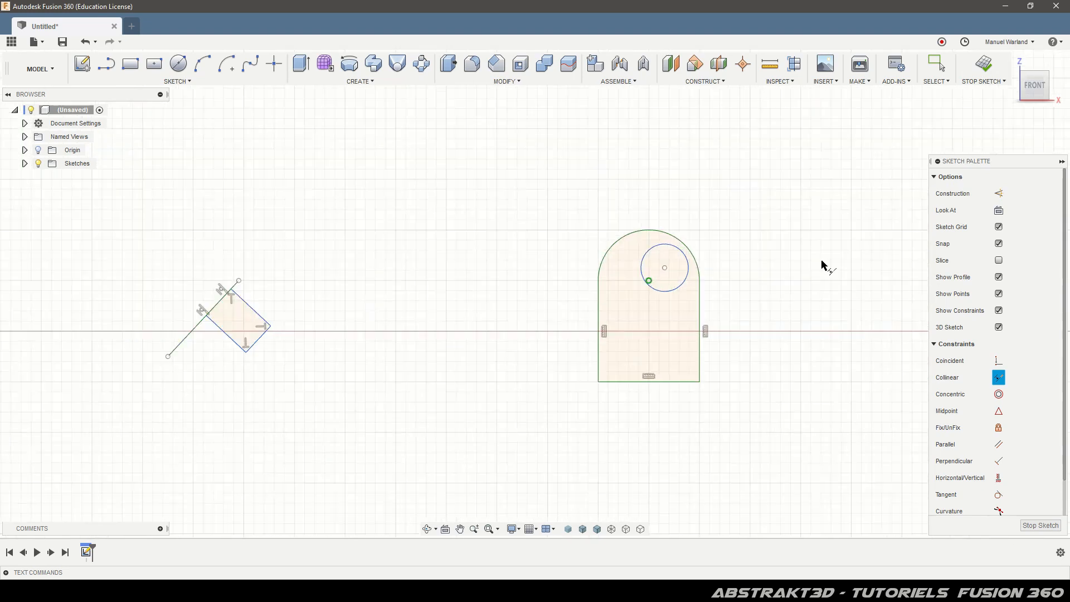
scroll(695, 248, "up", 3)
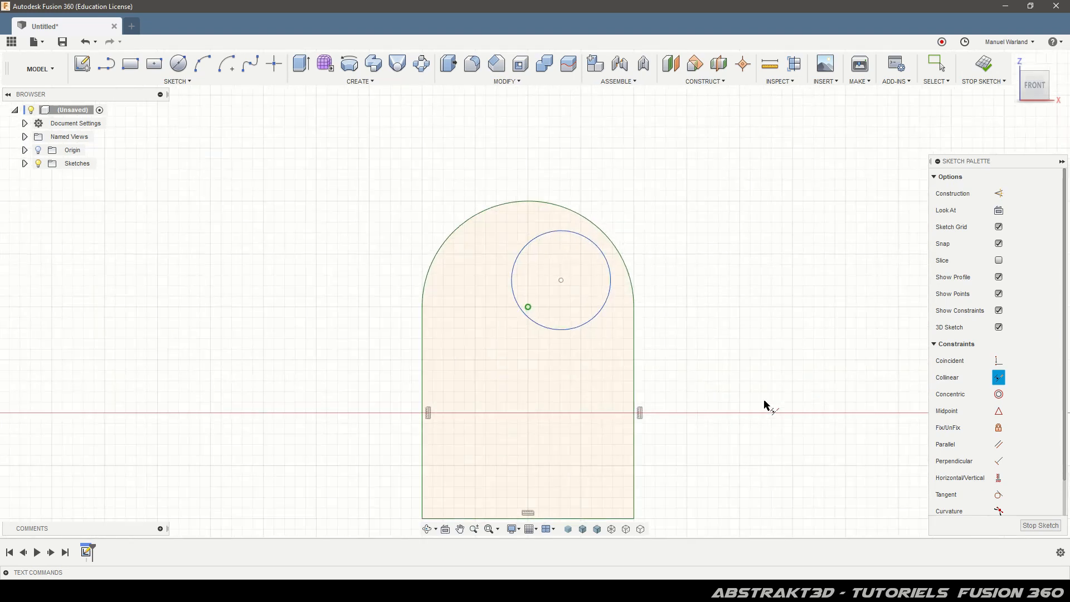
scroll(828, 238, "down", 1)
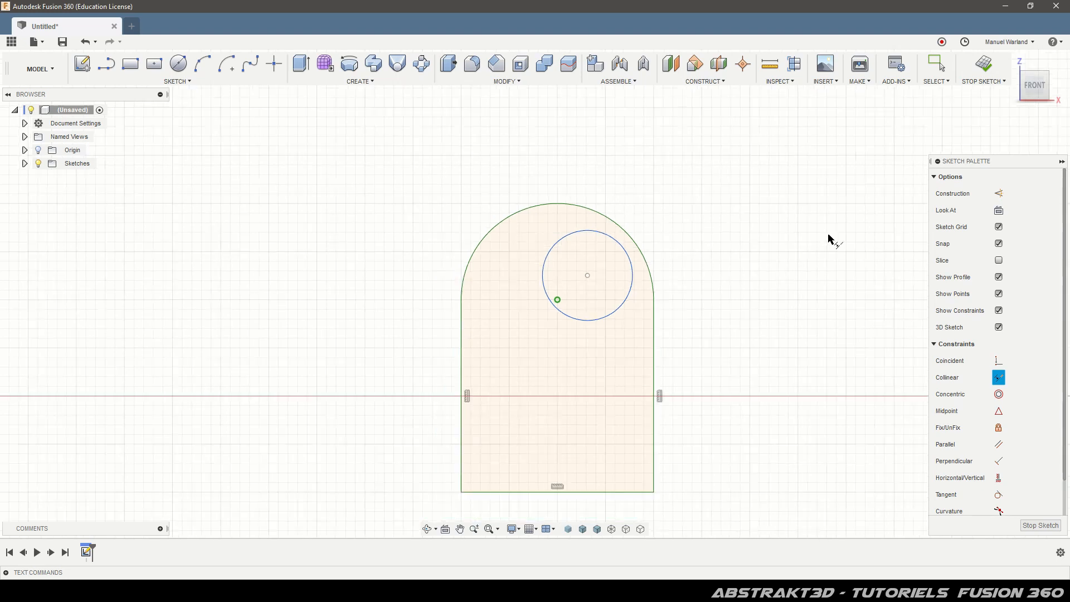
left_click(998, 394)
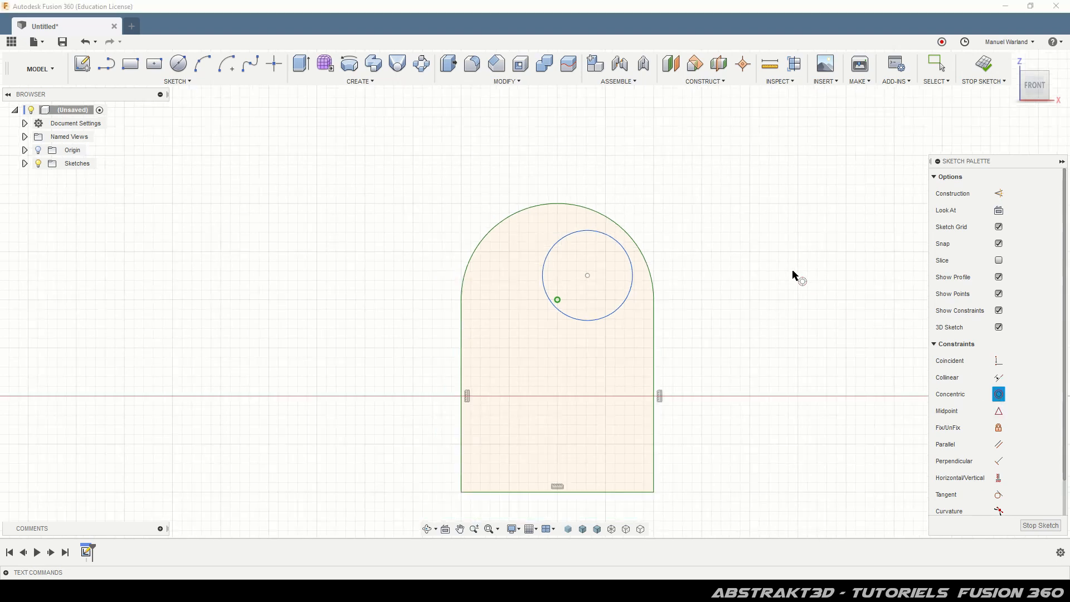
left_click(626, 302)
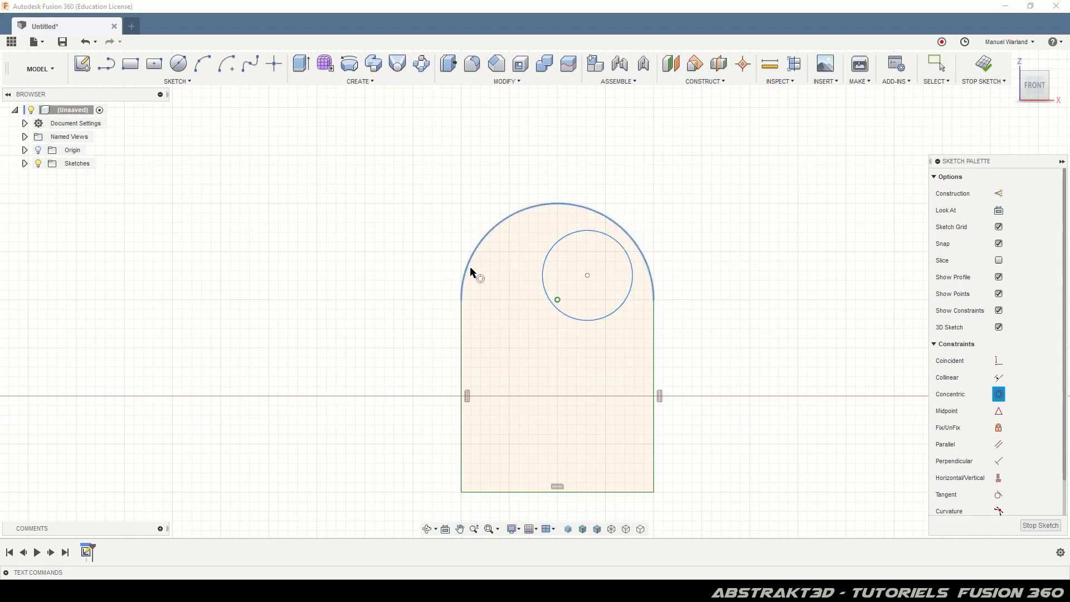
left_click(631, 297)
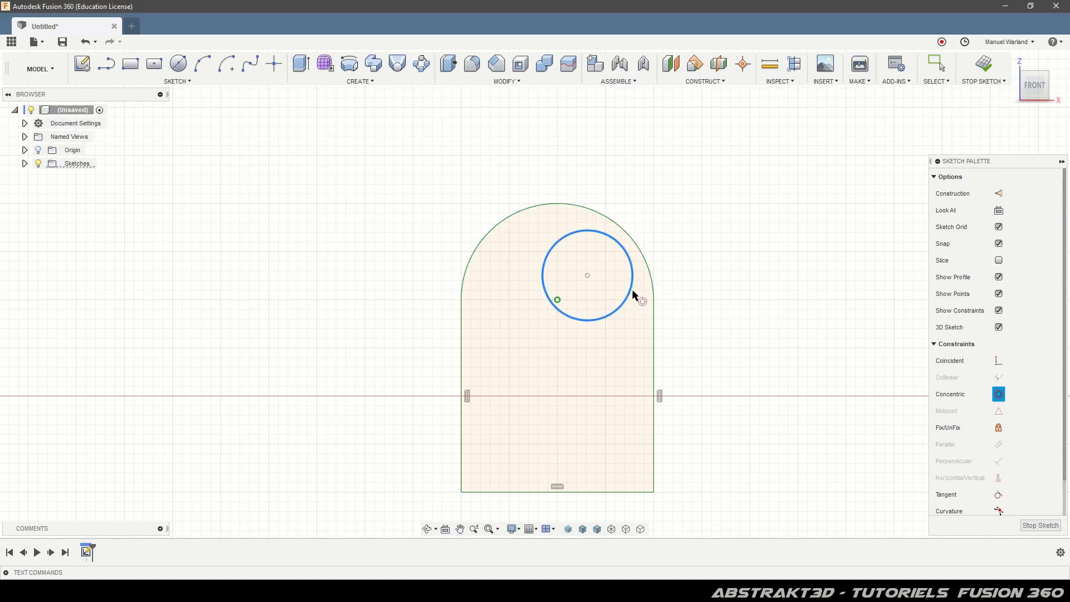
left_click(650, 278)
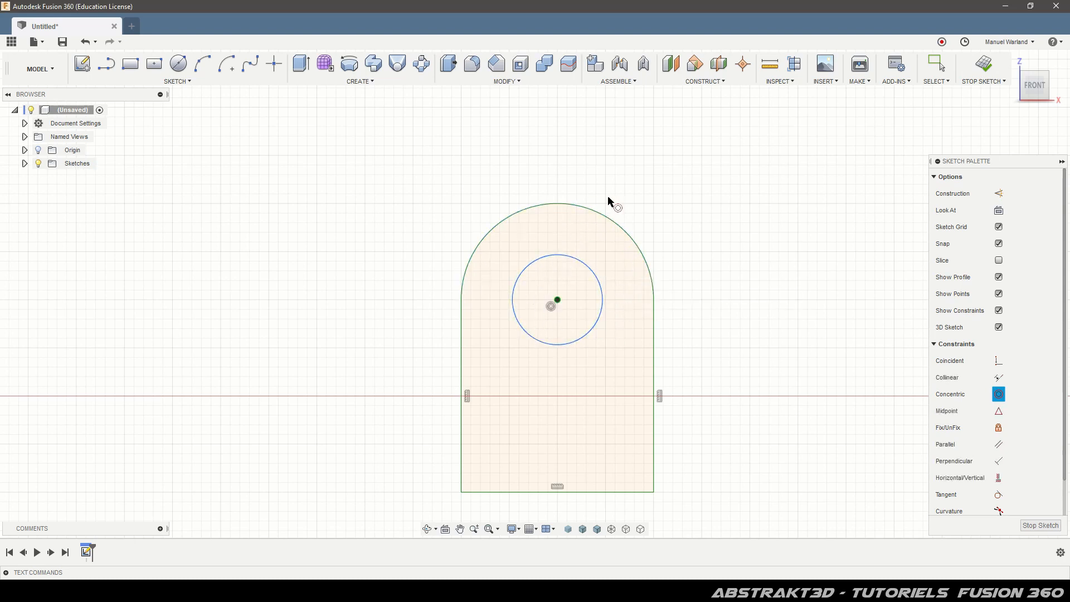
Test moving the concentric circle's centre and enlarge the circle until it nearly fills the arch
left_click(934, 67)
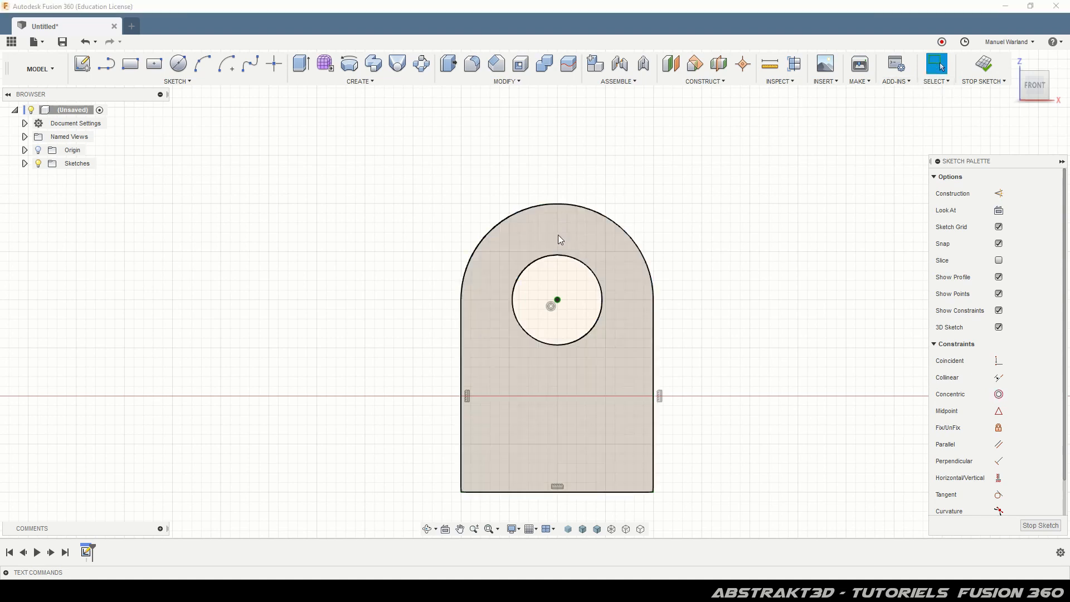
left_click_drag(558, 300, 587, 299)
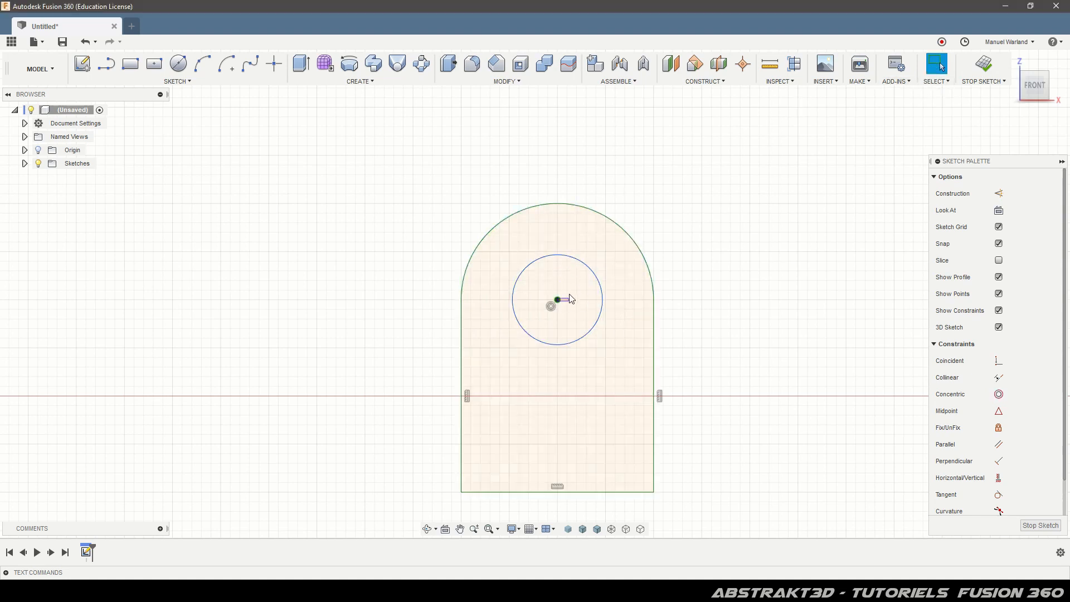
left_click_drag(576, 259, 609, 232)
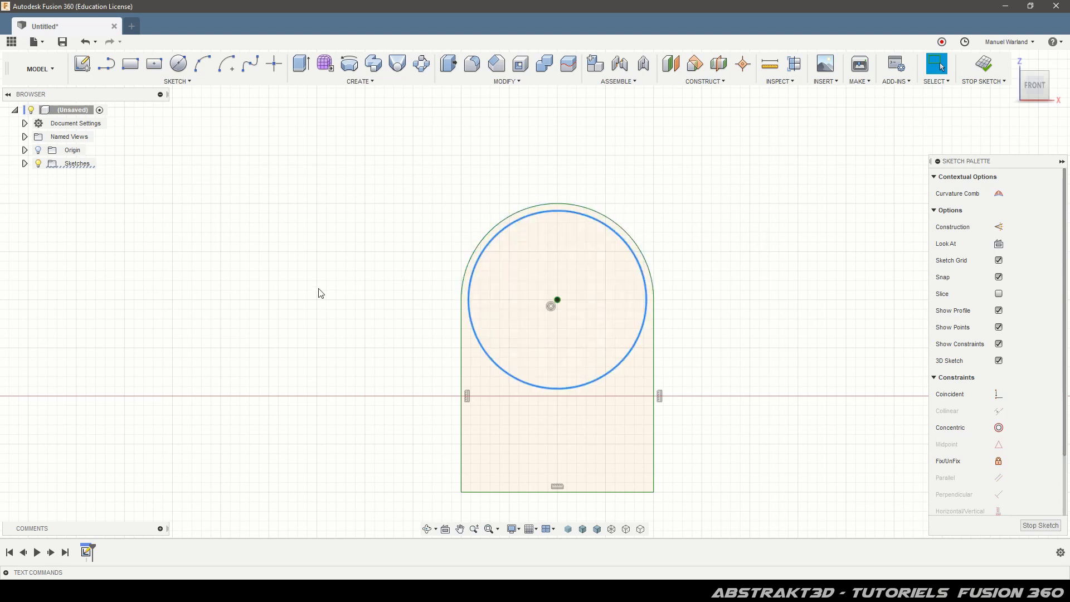
Constrain the isolated sketch point to the midpoint of the adjacent diagonal line with the Midpoint constraint
scroll(245, 298, "down", 8)
scroll(649, 277, "up", 3)
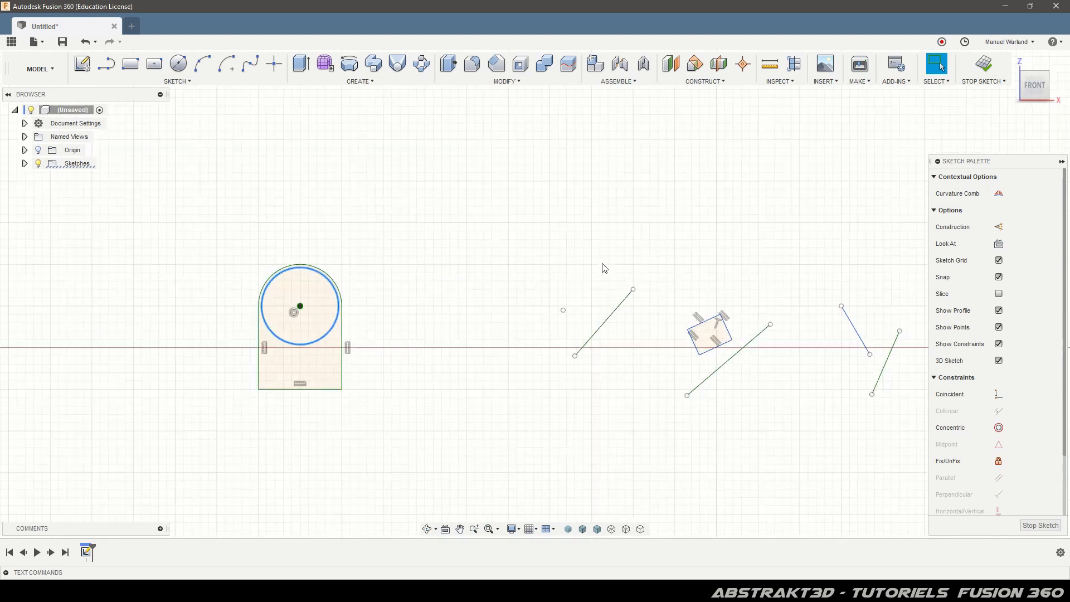
scroll(532, 303, "down", 3)
scroll(798, 296, "up", 4)
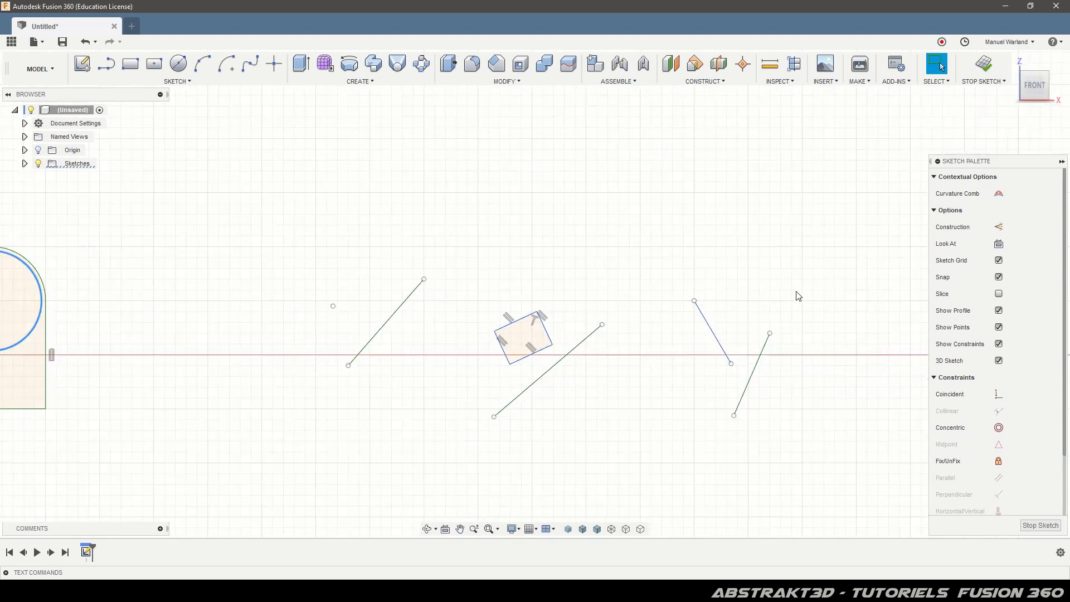
scroll(848, 469, "up", 1)
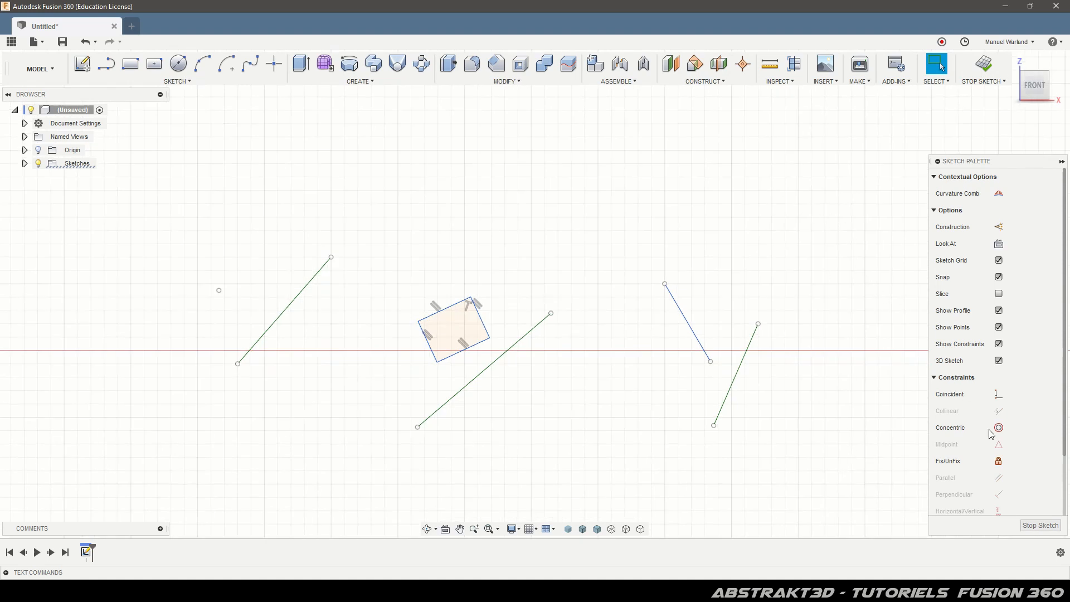
left_click(873, 278)
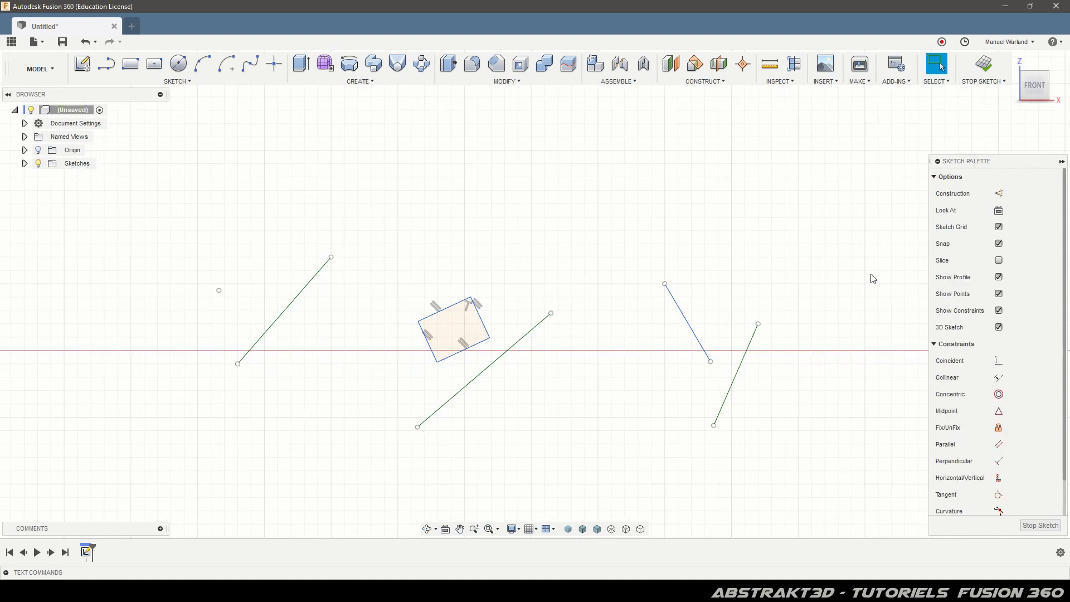
left_click(999, 413)
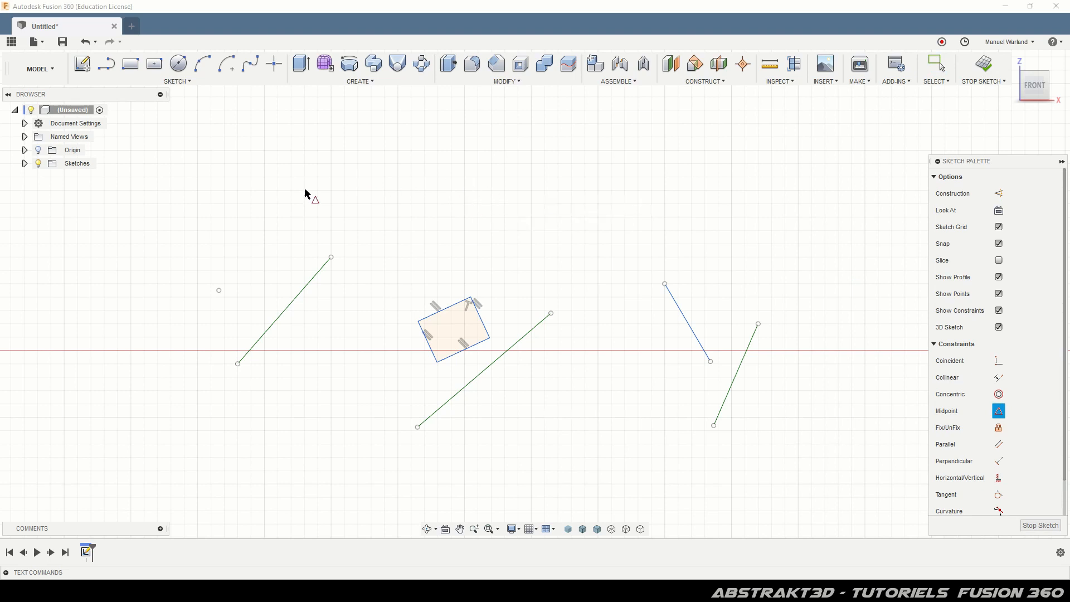
left_click(219, 290)
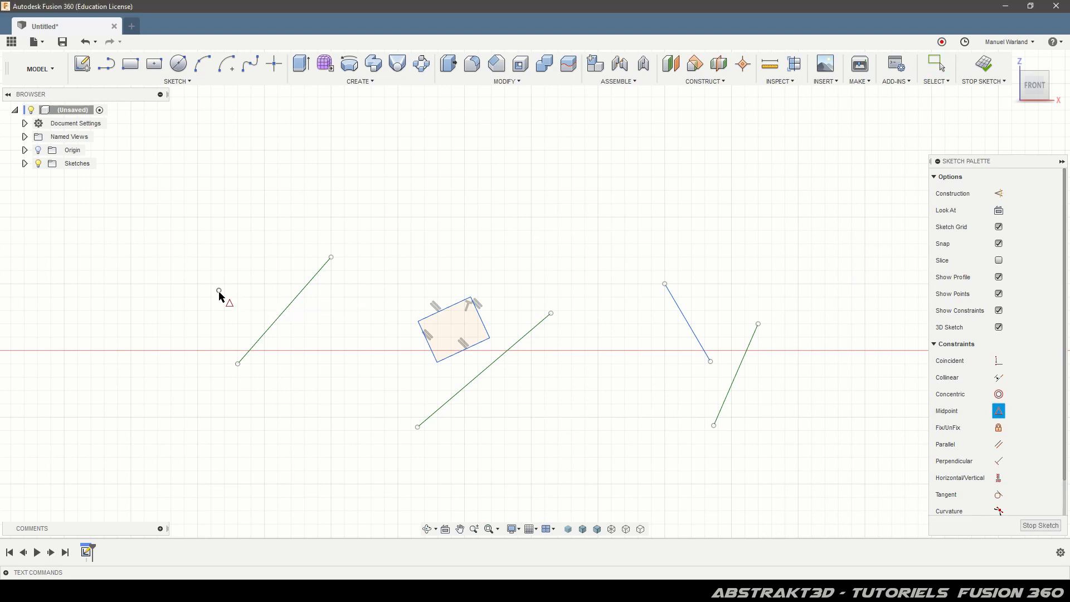
left_click(303, 290)
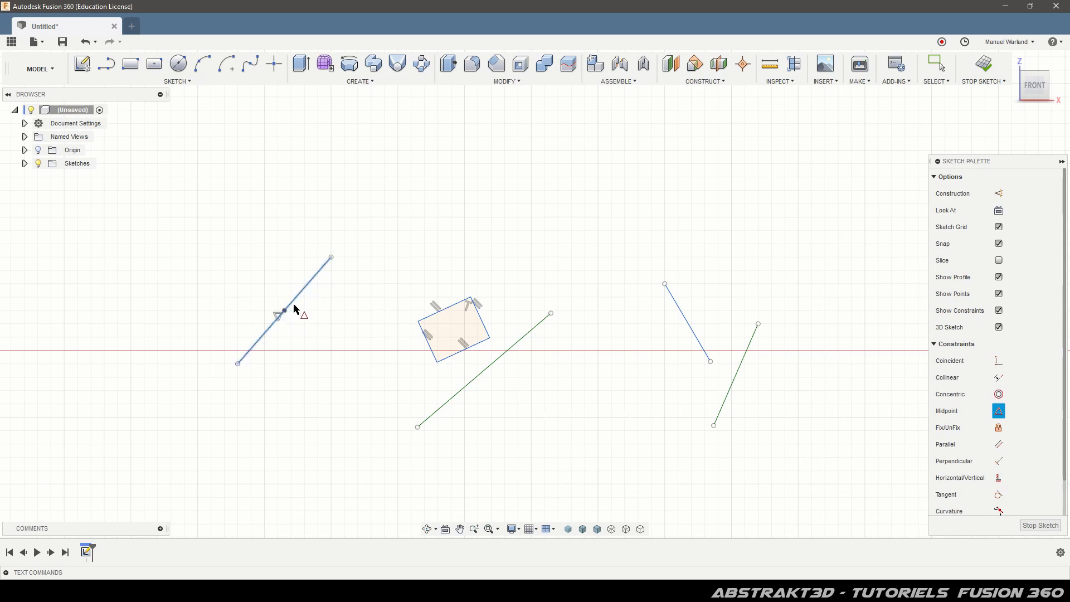
Lengthen the midpoint-constrained line by pulling its lower endpoint down and outward
left_click(932, 64)
left_click_drag(240, 370, 213, 441)
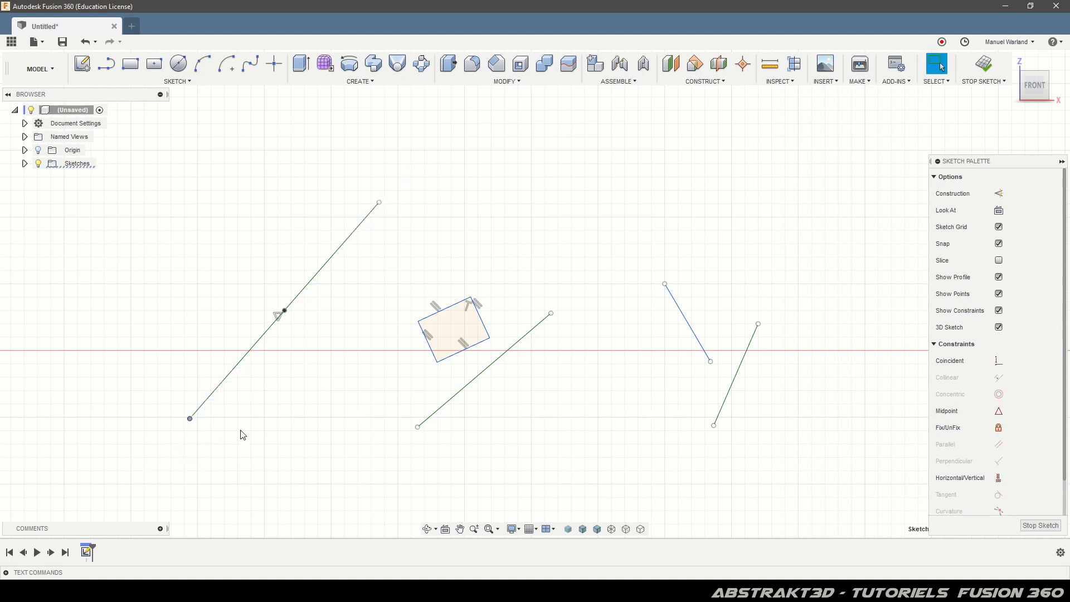
left_click(844, 270)
Apply a Midpoint constraint between the small tilted rectangle's lower edge and the diagonal line beside it
left_click(998, 411)
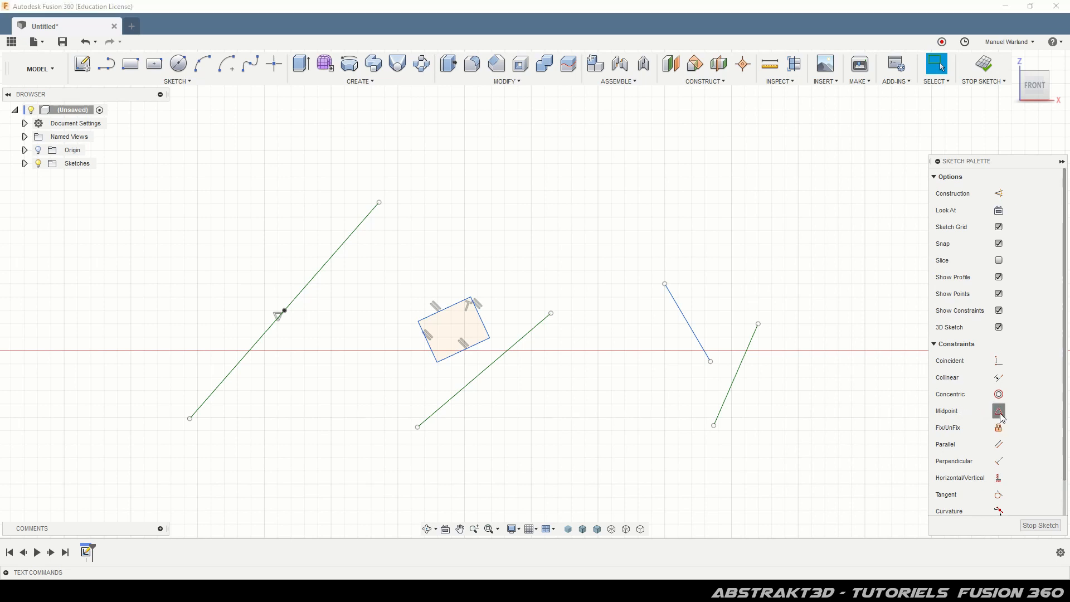
left_click(462, 352)
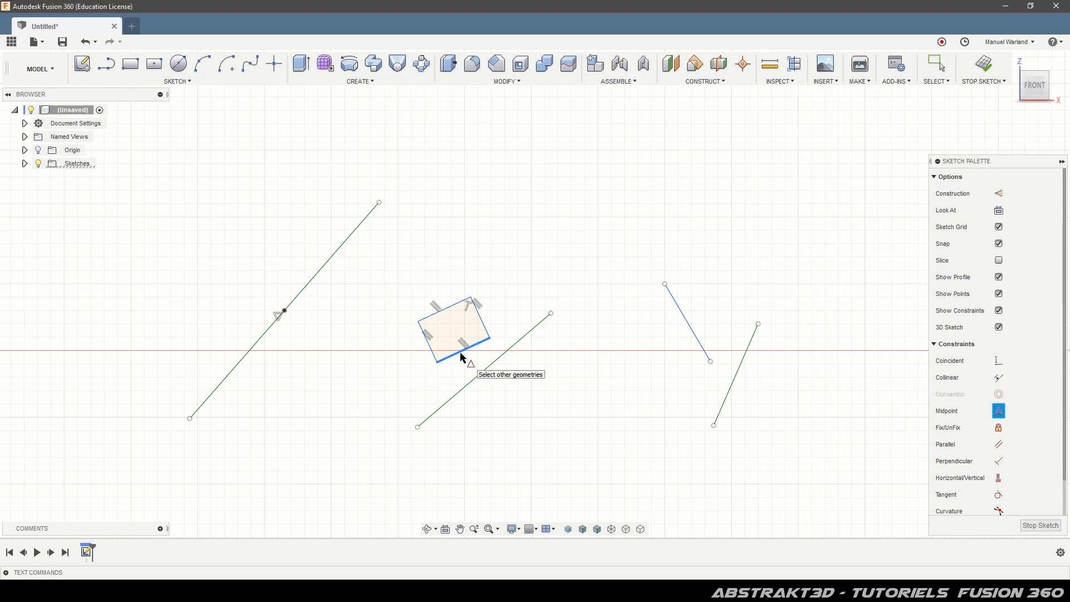
left_click(483, 370)
scroll(500, 399, "up", 1)
scroll(500, 399, "up", 1)
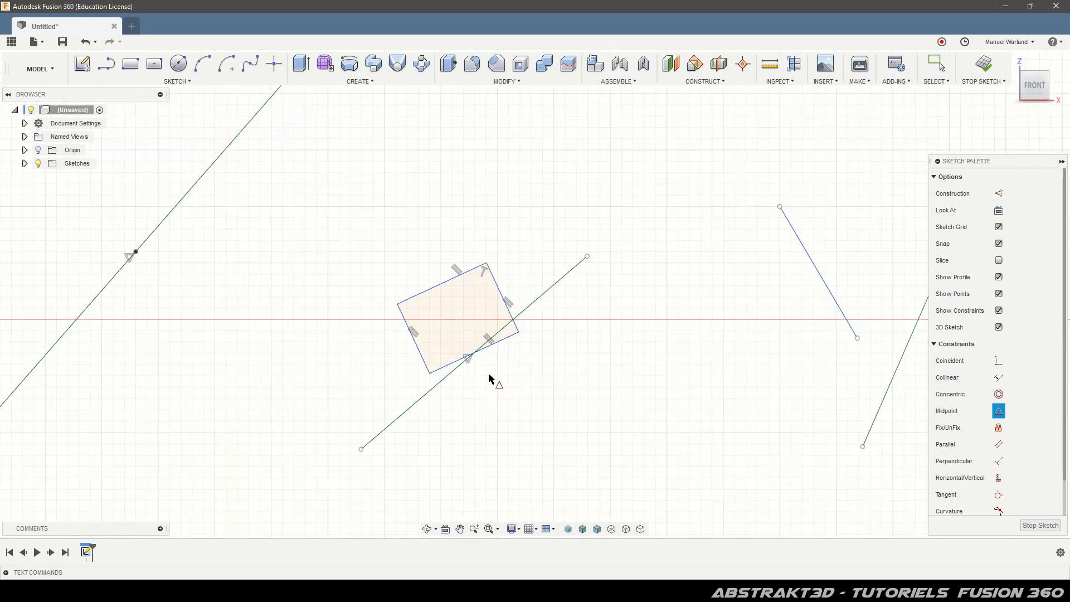
scroll(490, 377, "up", 2)
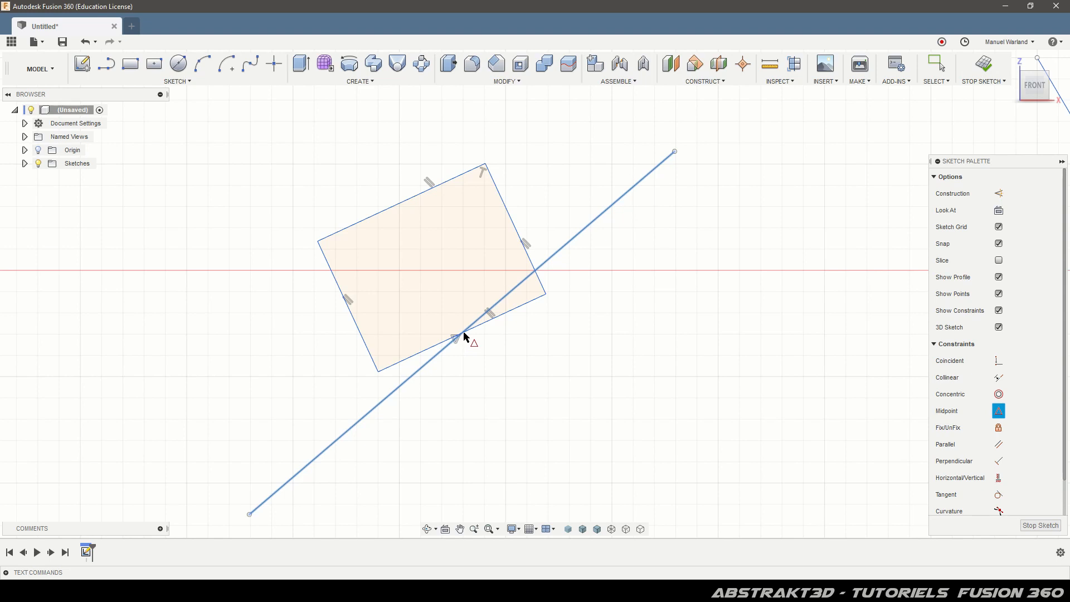
left_click(933, 68)
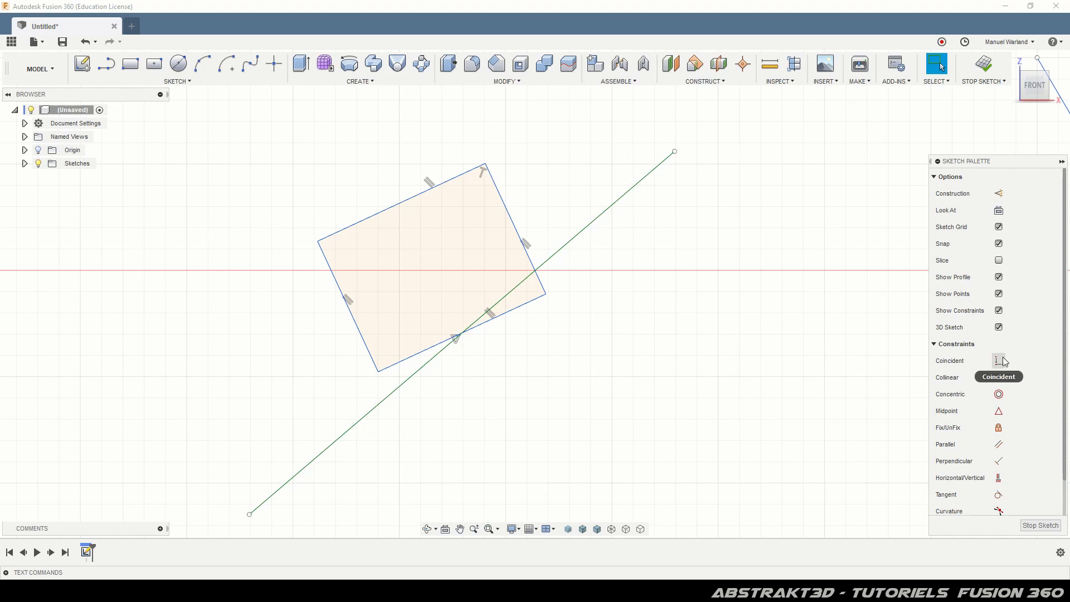
Make the rectangle's lower edge collinear with the diagonal line crossing it
left_click(999, 378)
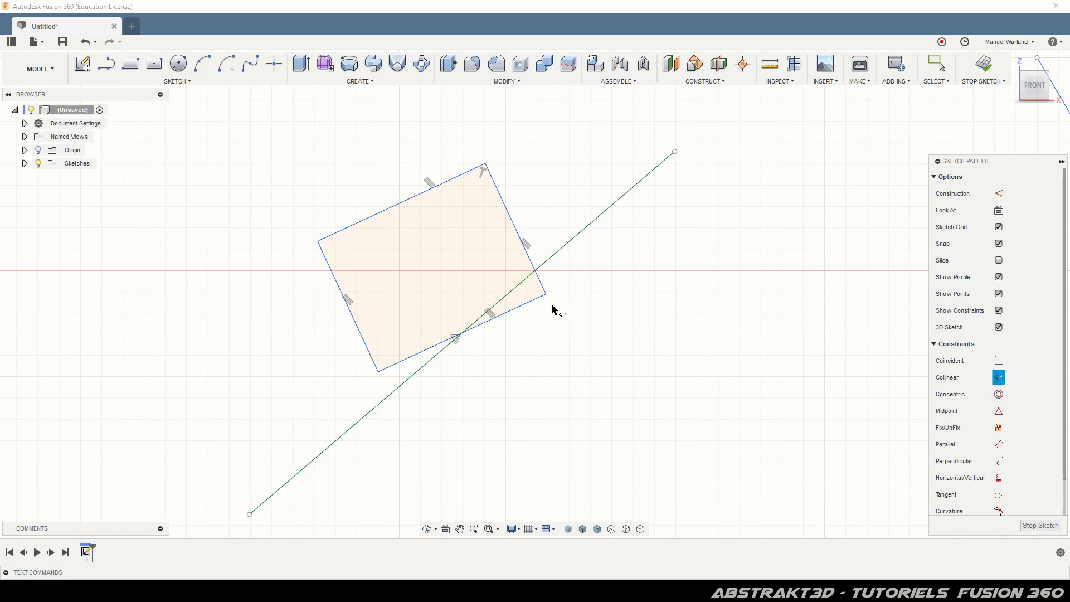
left_click(533, 300)
left_click(555, 254)
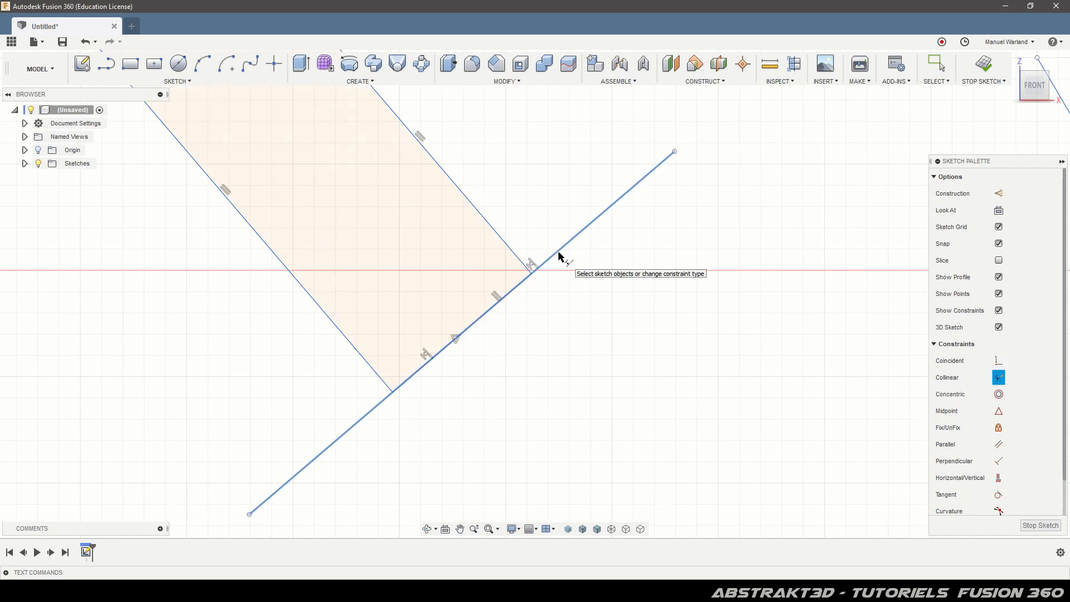
scroll(610, 406, "down", 3)
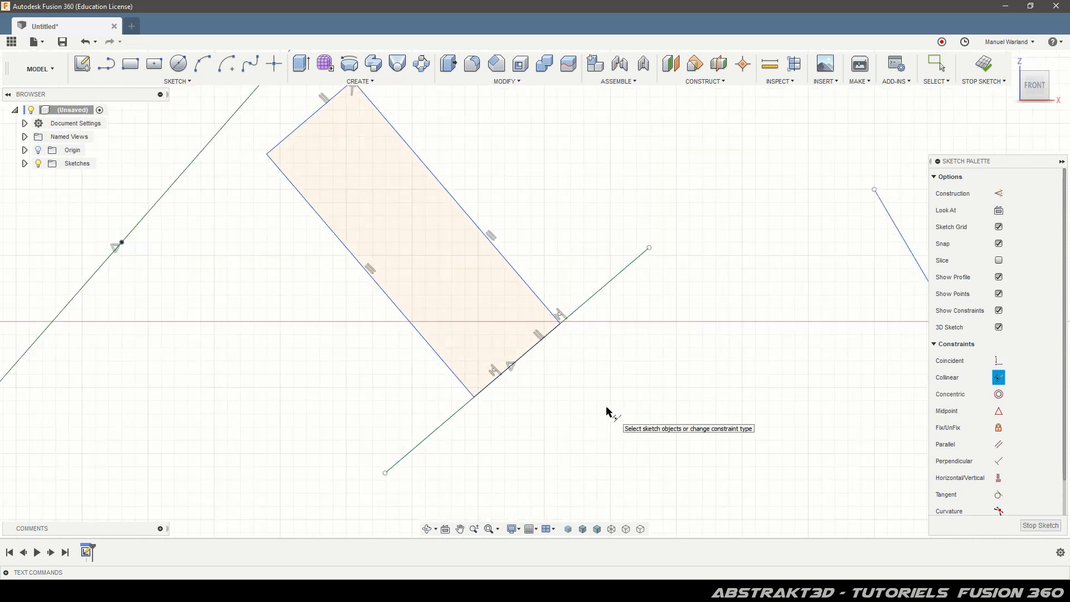
scroll(239, 389, "down", 4)
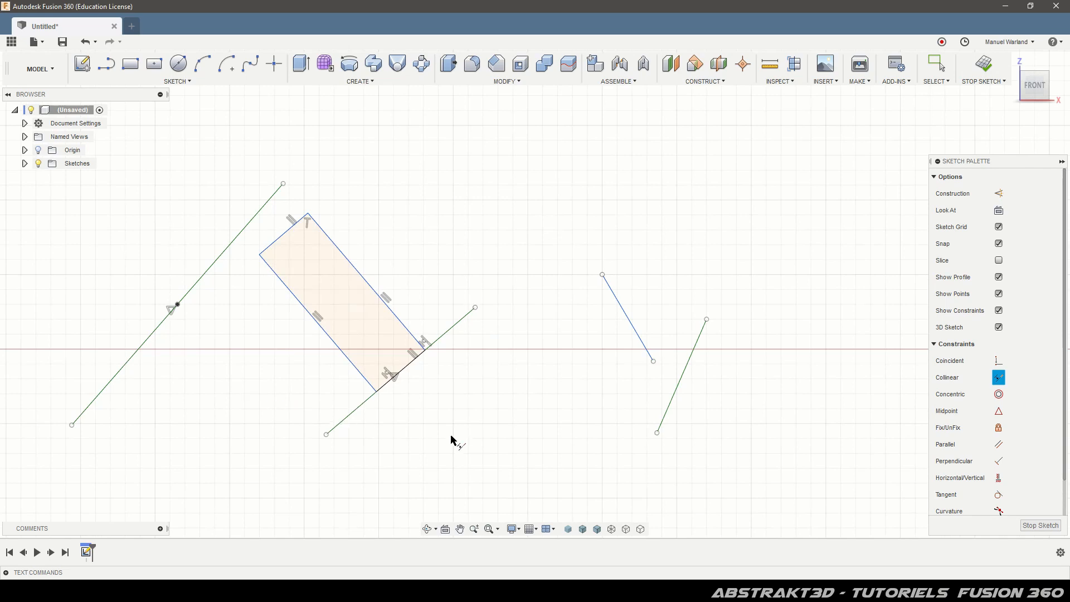
Constrain the lower endpoint of the short blue line to the midpoint of the adjacent fixed green line
scroll(773, 390, "up", 2)
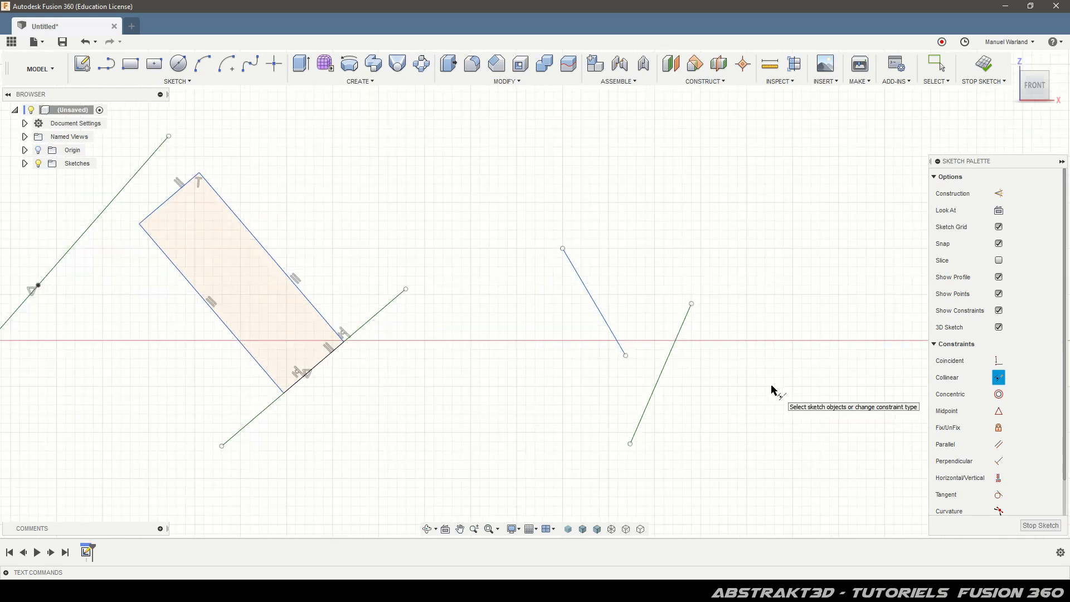
scroll(773, 390, "up", 2)
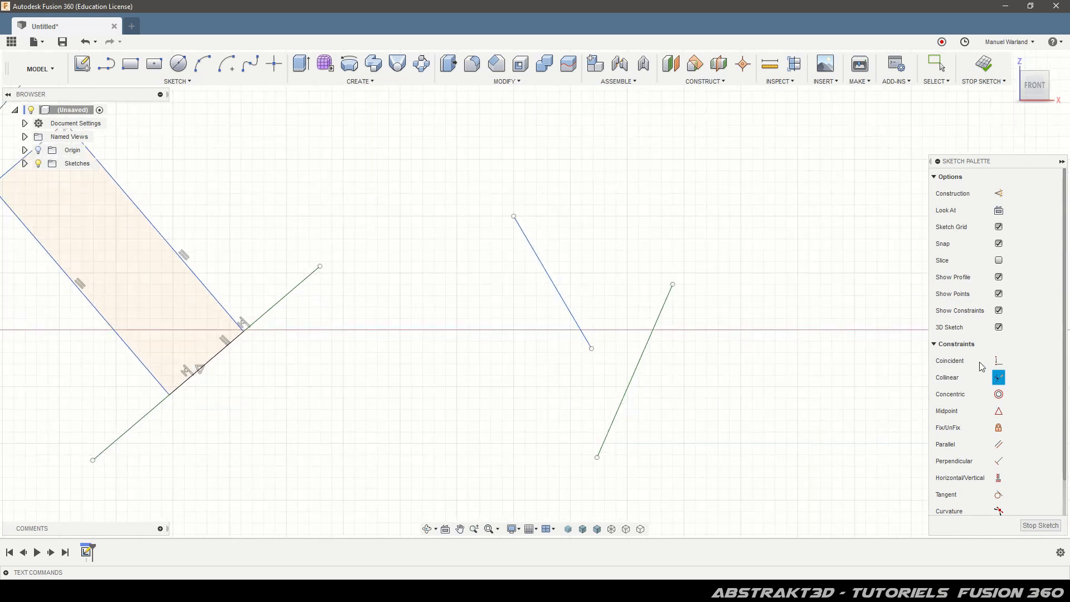
left_click(936, 64)
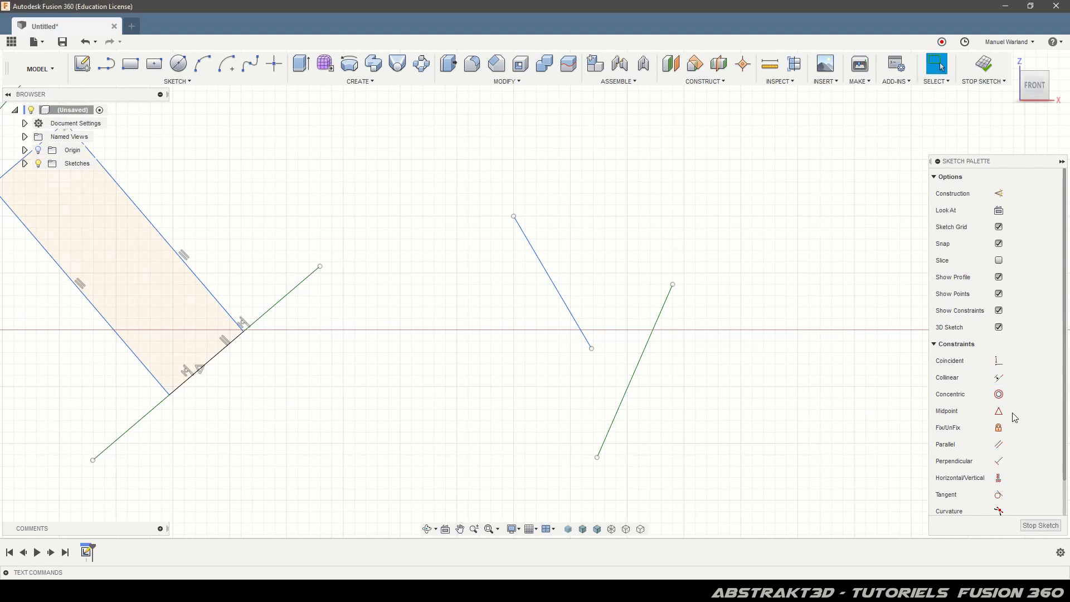
left_click(998, 411)
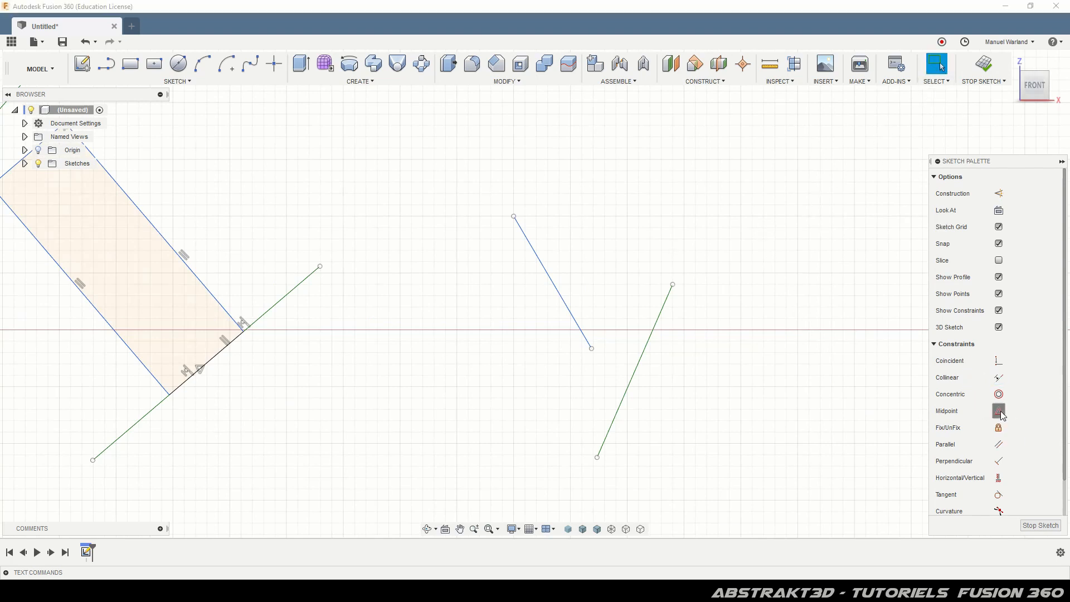
left_click(591, 350)
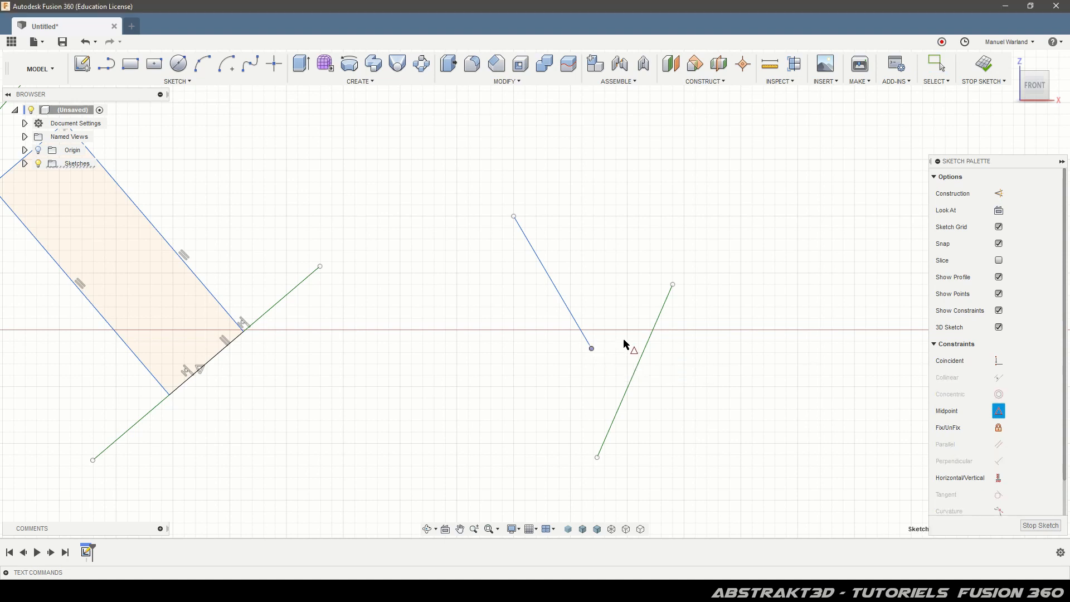
left_click(650, 341)
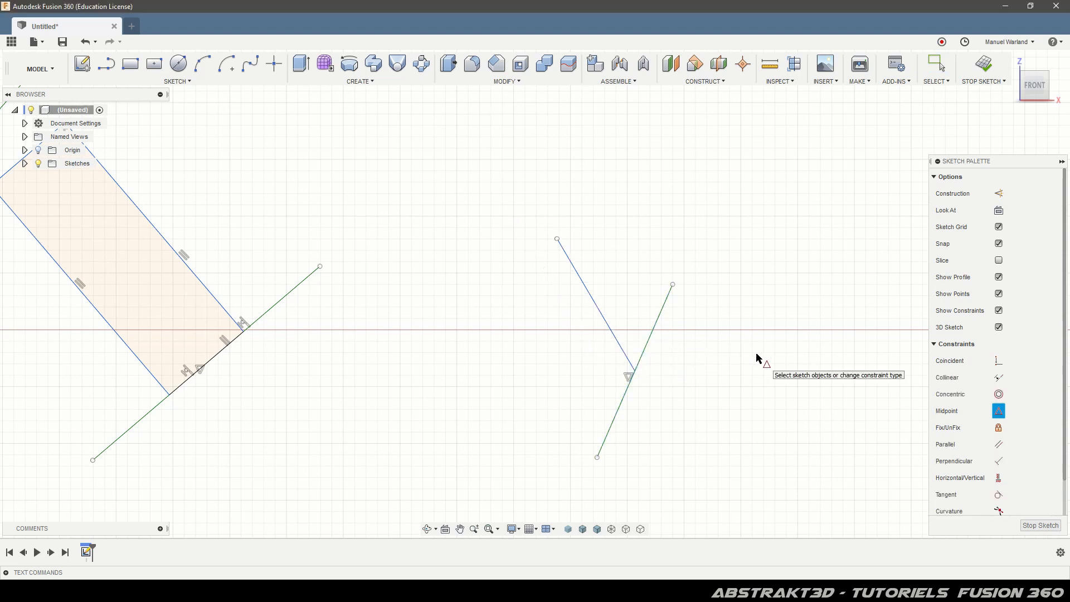
Swing the blue line's free endpoint down until the line slopes slightly below its attached midpoint
left_click(936, 64)
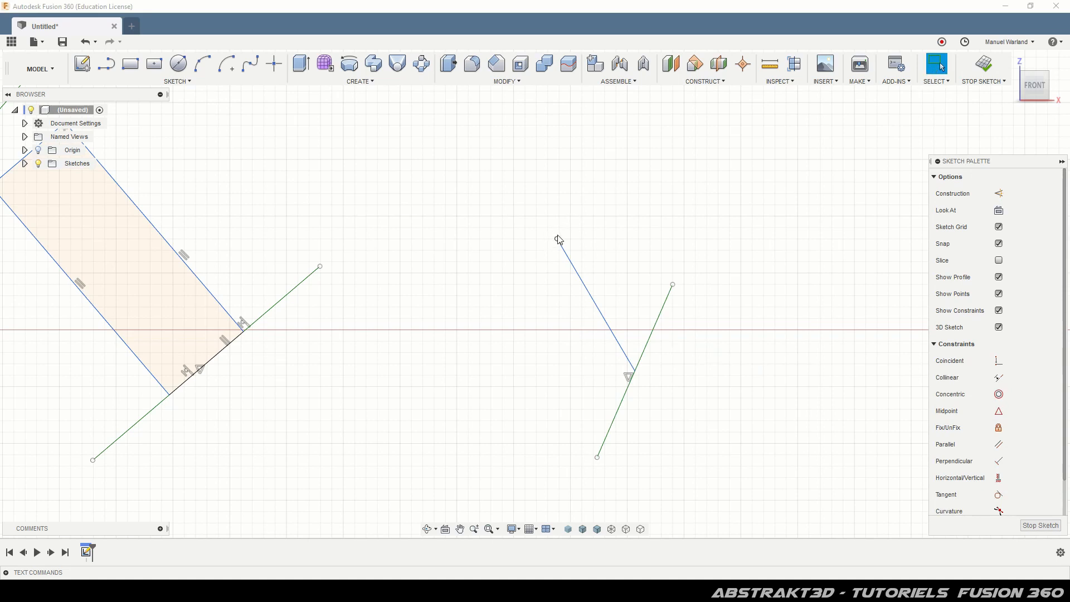
left_click_drag(557, 244, 576, 268)
left_click_drag(539, 304, 524, 388)
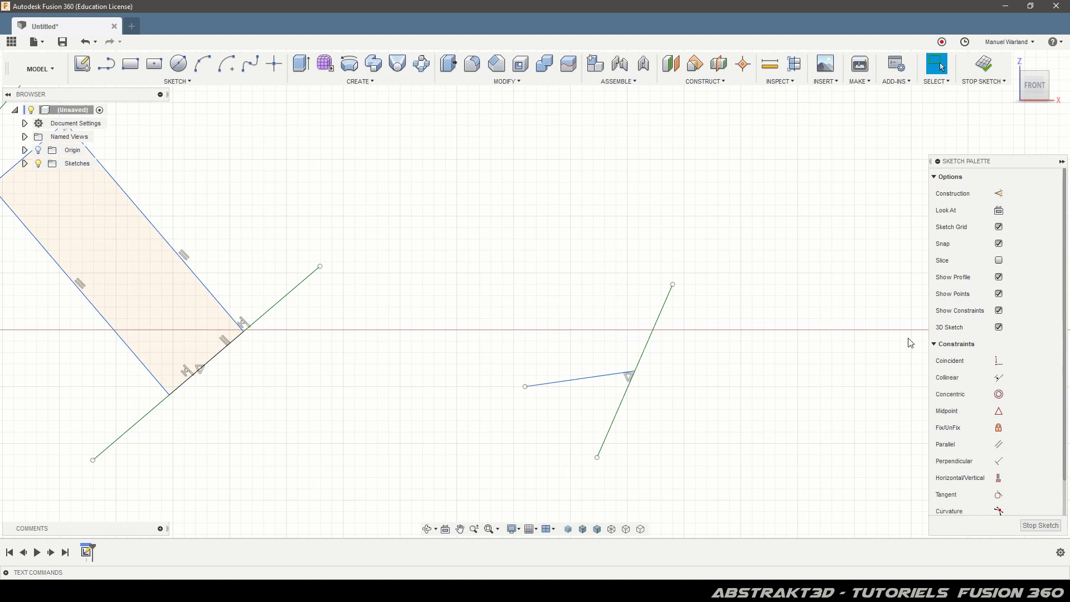
Make the short blue line perpendicular to the green line it meets at the midpoint
left_click(998, 460)
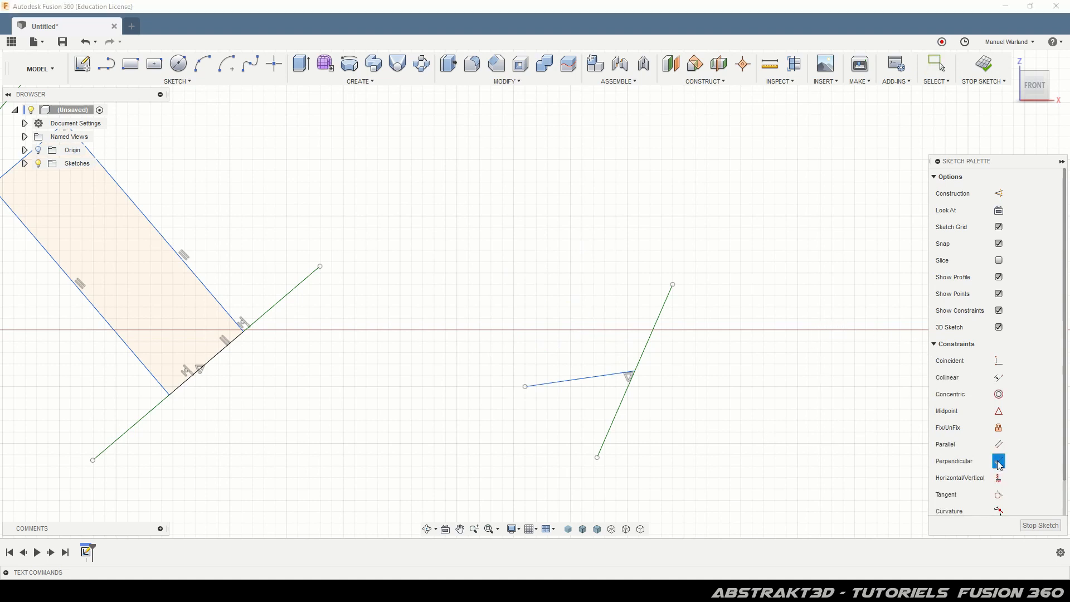
left_click(616, 374)
left_click(641, 356)
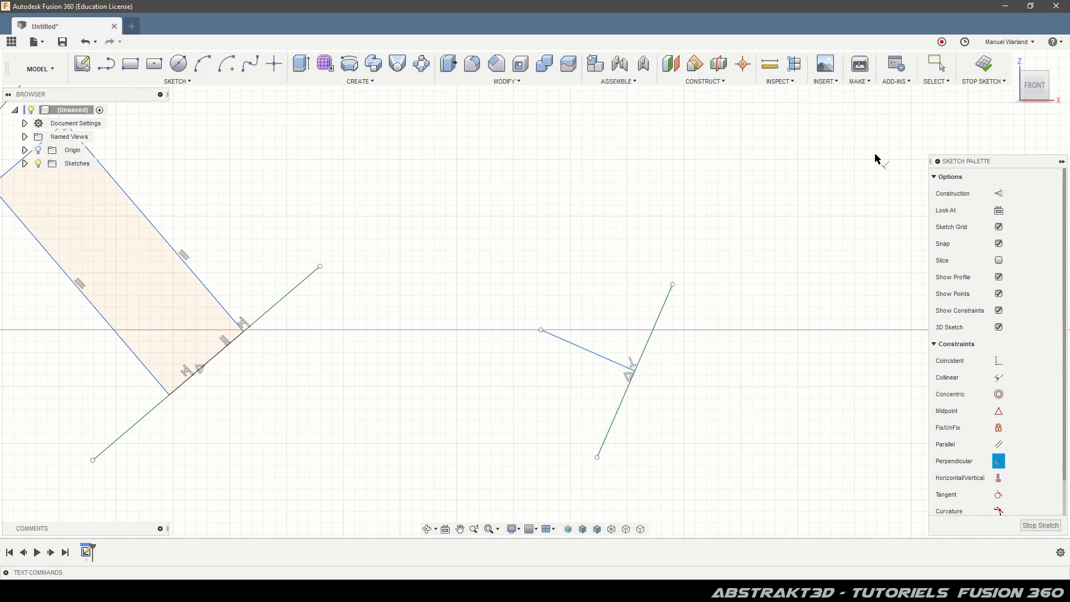
left_click(938, 66)
left_click(596, 357)
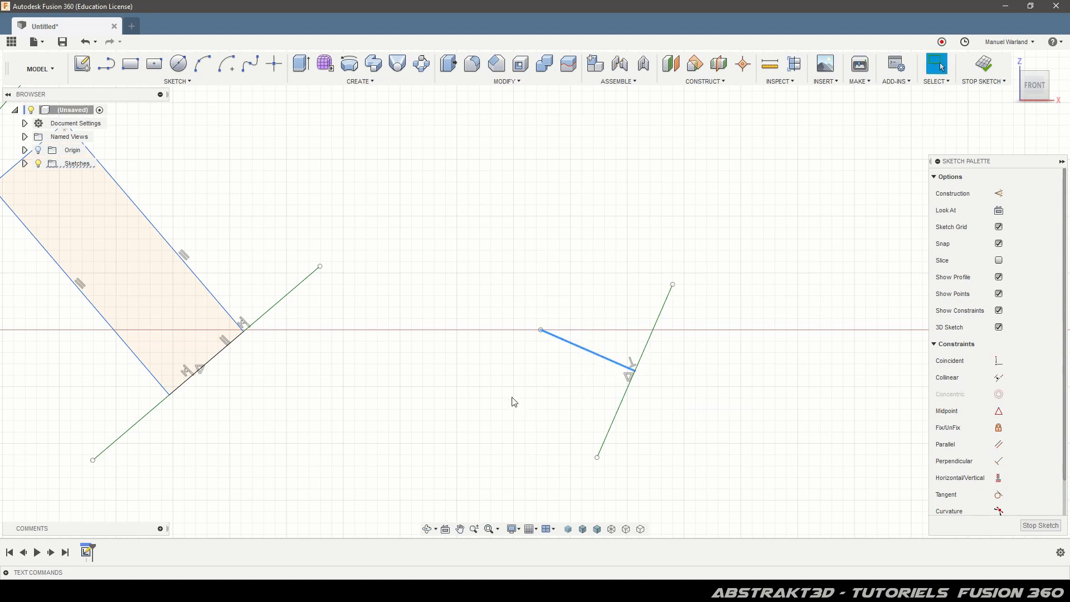
key("Escape")
Make the upper endpoint of the line beside the isolated circle coincident with the circle's circumference
scroll(390, 349, "down", 6)
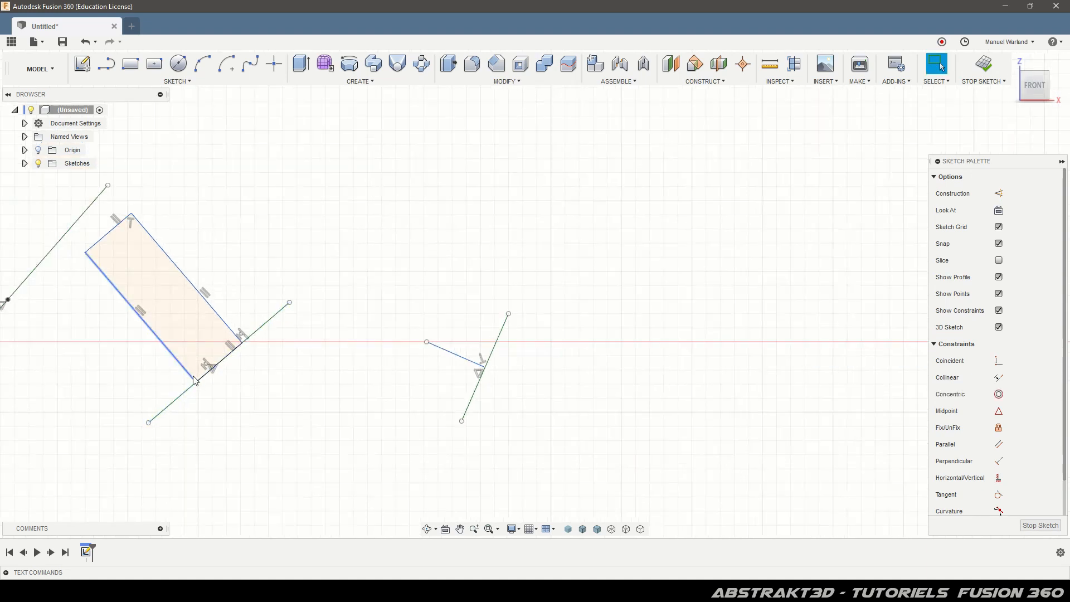
scroll(551, 393, "up", 5)
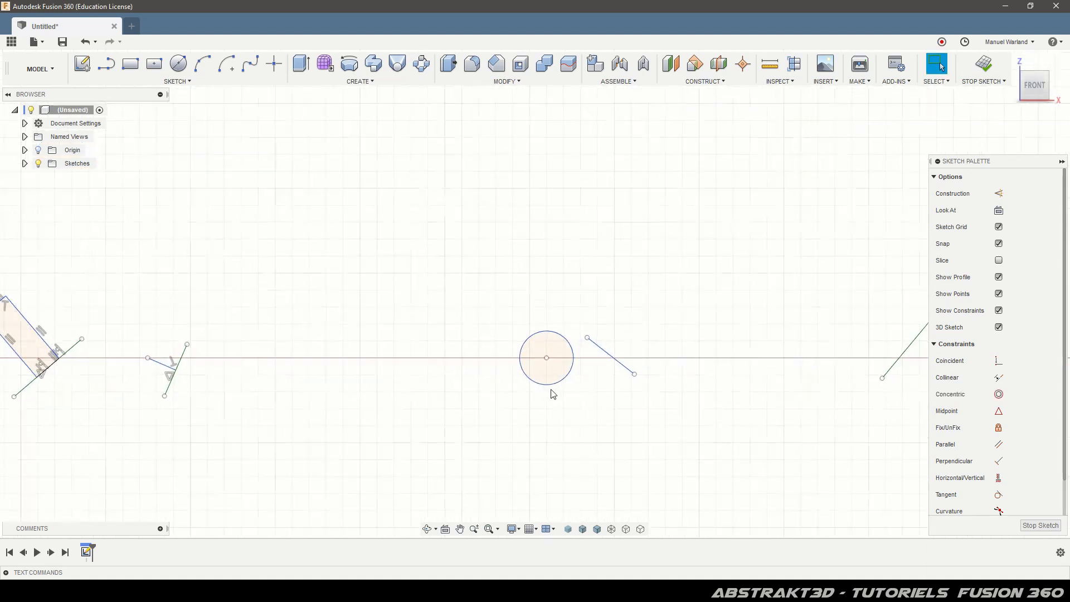
scroll(639, 393, "up", 1)
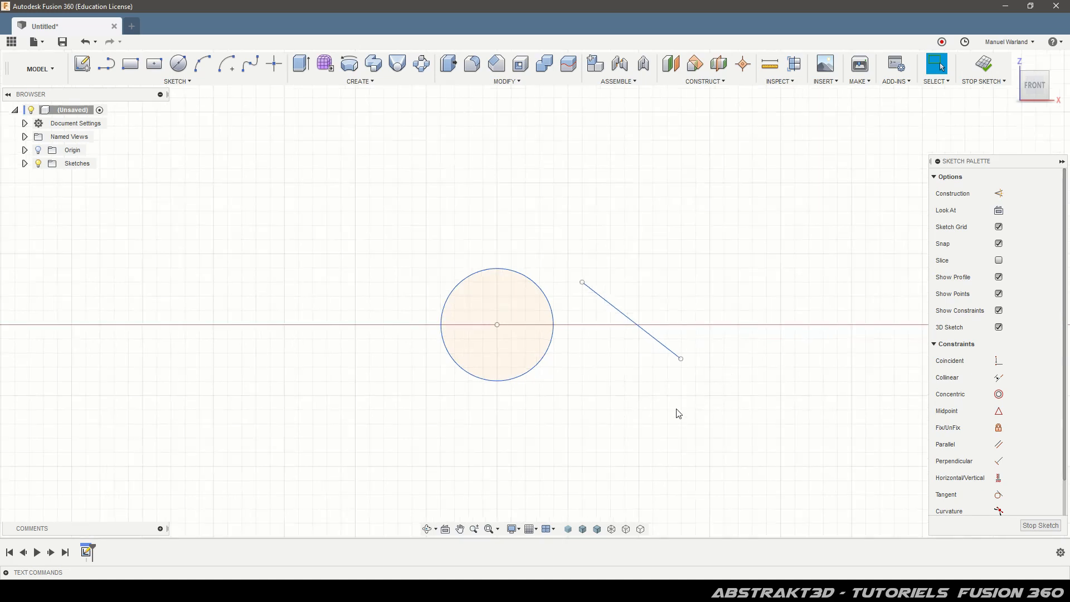
scroll(678, 412, "up", 1)
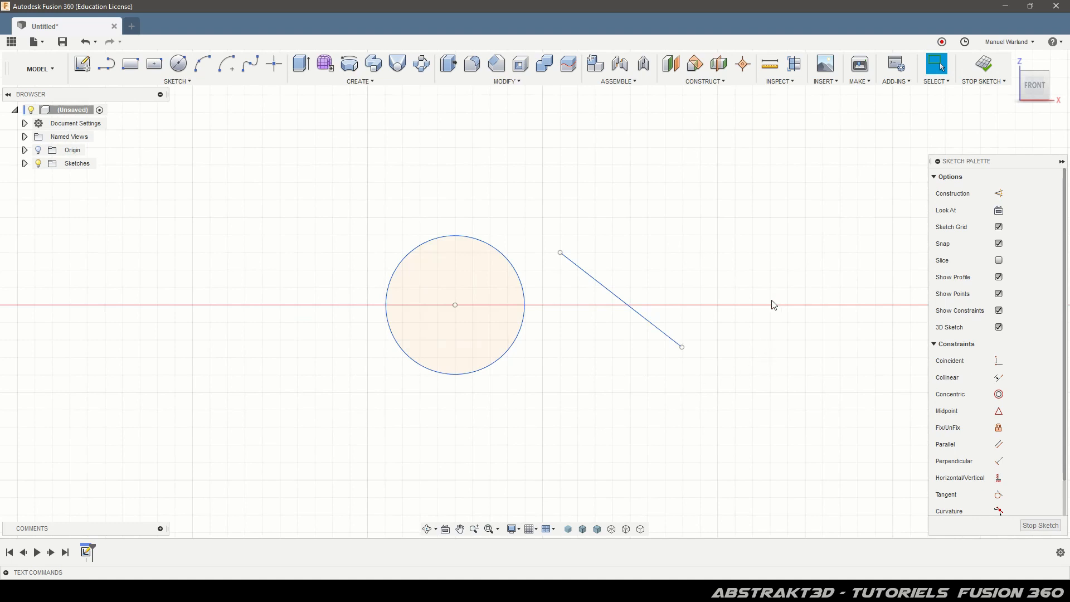
left_click(928, 64)
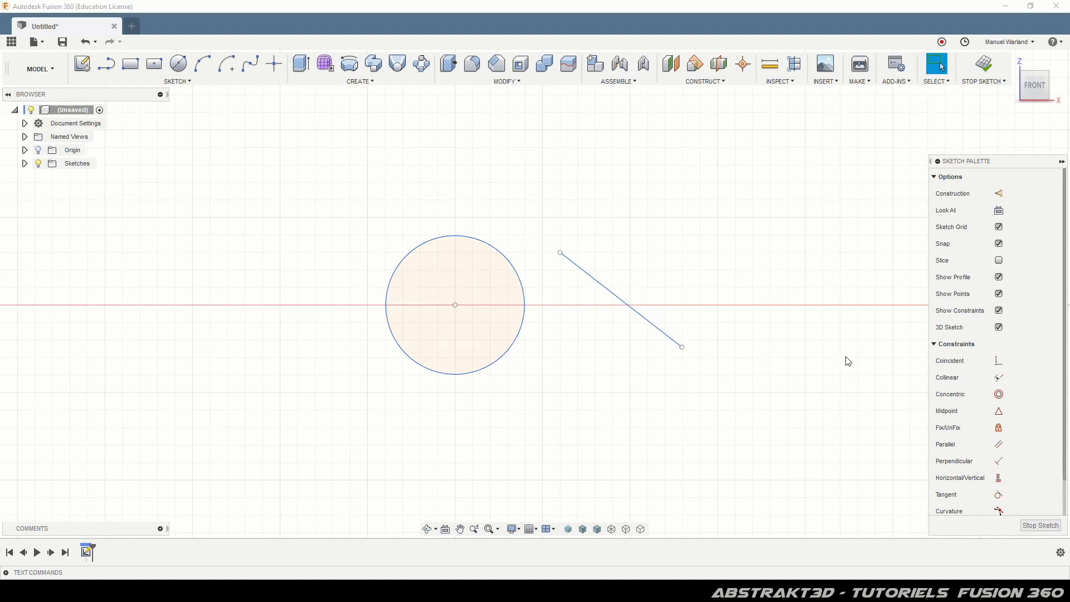
left_click(998, 360)
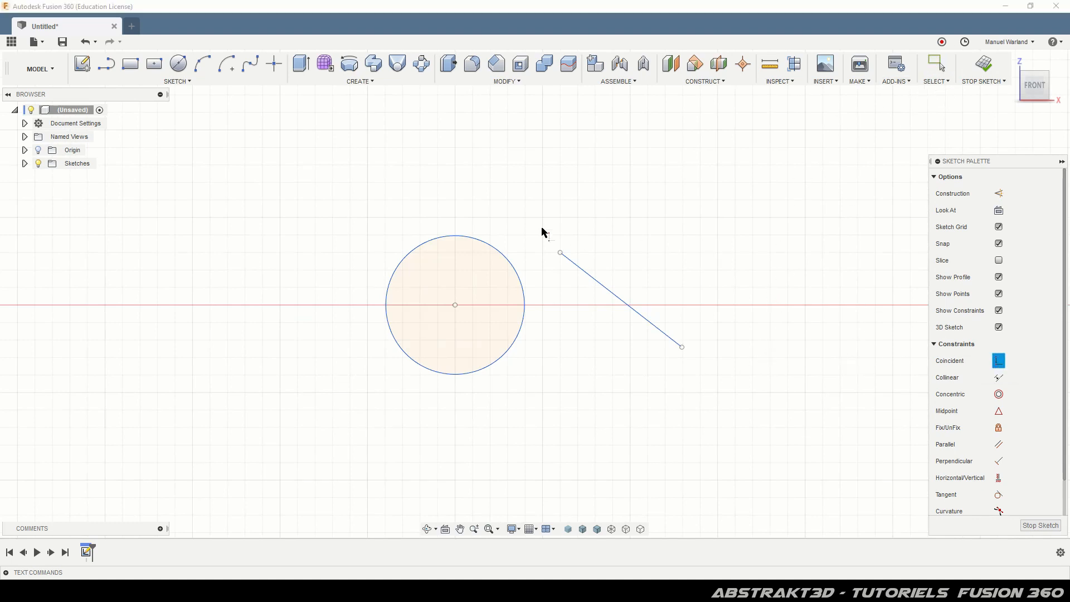
left_click(560, 253)
left_click(497, 248)
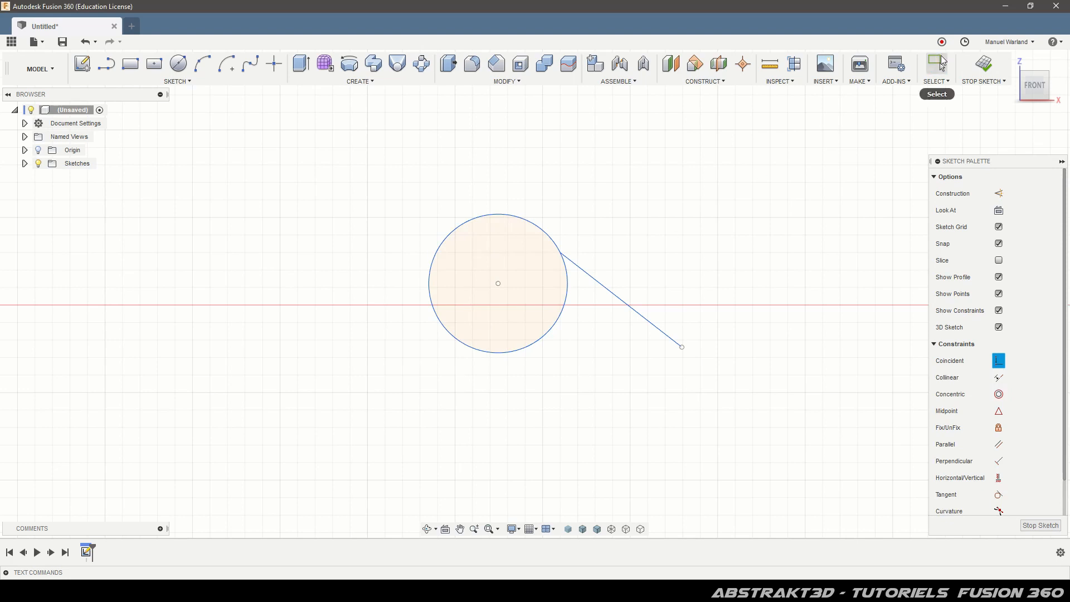
left_click(937, 64)
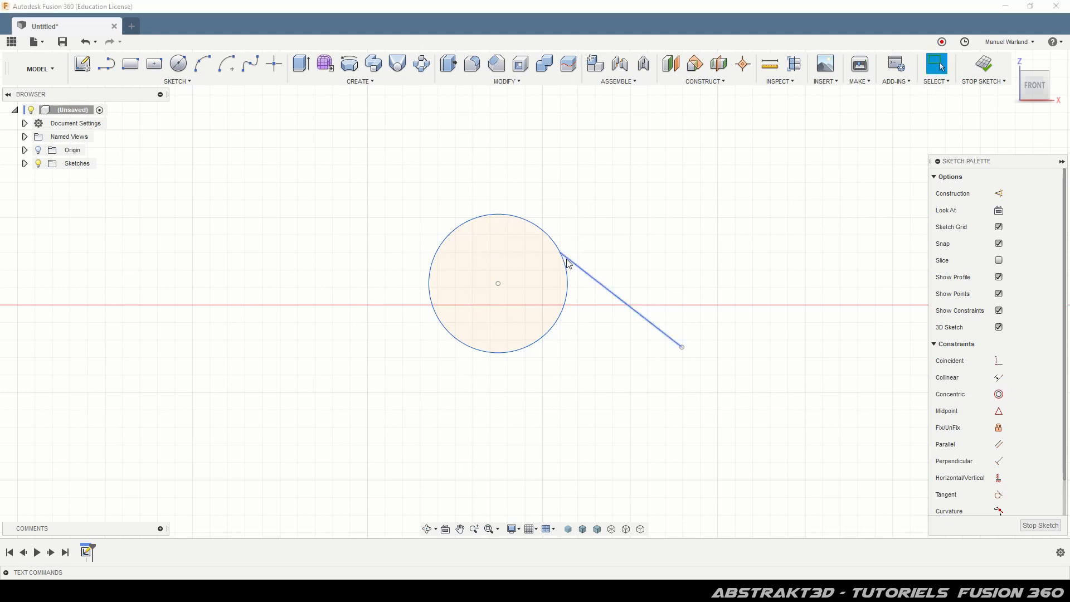
Test the coincident link by moving the line's attached endpoint and placing the circle's centre on the horizontal axis, enlarging the circle
mouse_move(601, 283)
left_mouse_down()
mouse_move(604, 275)
mouse_move(586, 317)
mouse_move(599, 292)
left_mouse_up()
mouse_move(558, 260)
left_mouse_down()
mouse_move(573, 298)
mouse_move(552, 346)
mouse_move(492, 301)
mouse_move(500, 343)
mouse_move(578, 370)
mouse_move(651, 296)
mouse_move(518, 304)
mouse_move(562, 275)
mouse_move(658, 310)
mouse_move(625, 359)
mouse_move(583, 341)
mouse_move(628, 320)
mouse_move(605, 294)
left_mouse_up()
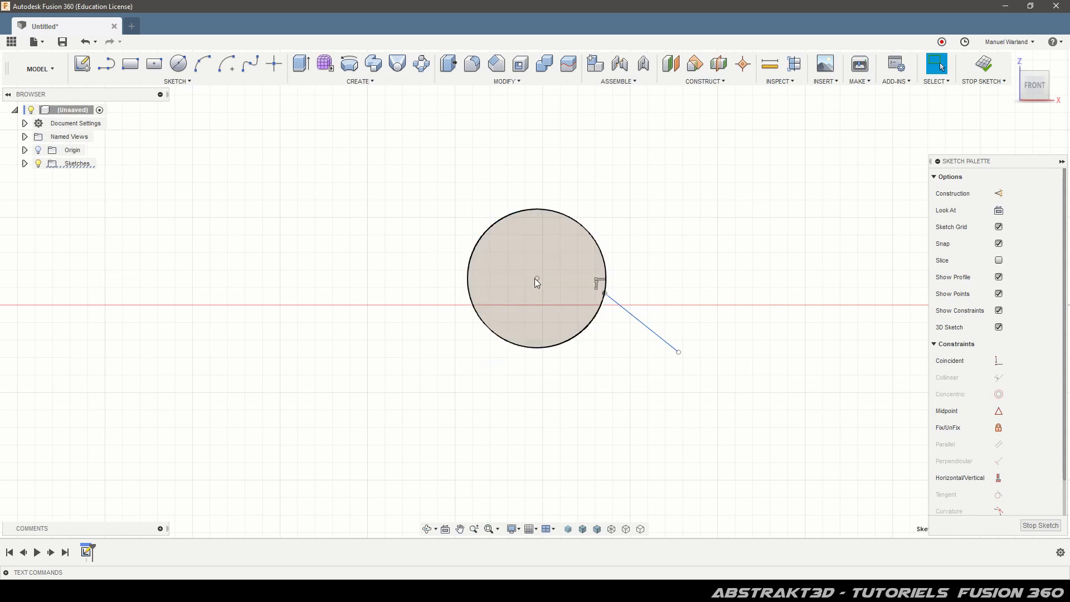
left_click_drag(537, 278, 490, 305)
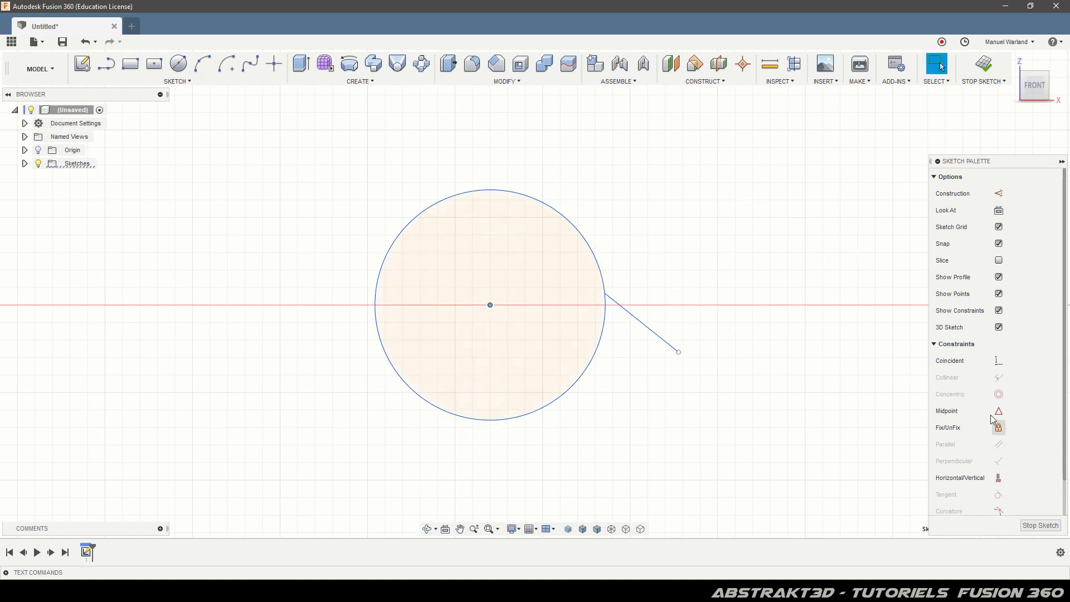
left_click(816, 206)
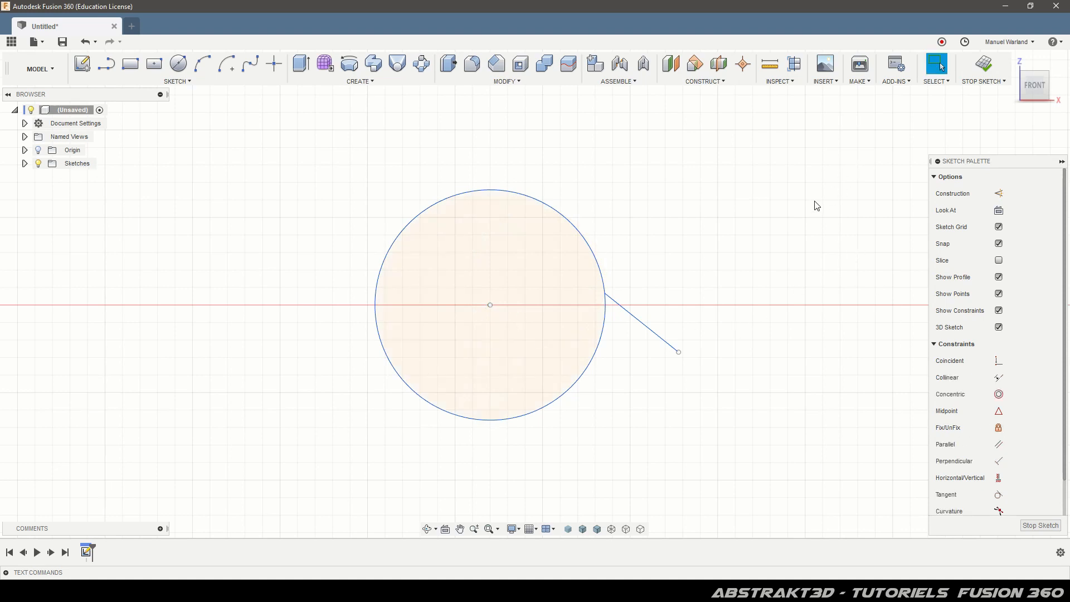
Fix the circle in place with Fix/UnFix and slide the line's attached endpoint along its circumference to just below the horizontal axis
left_click(998, 427)
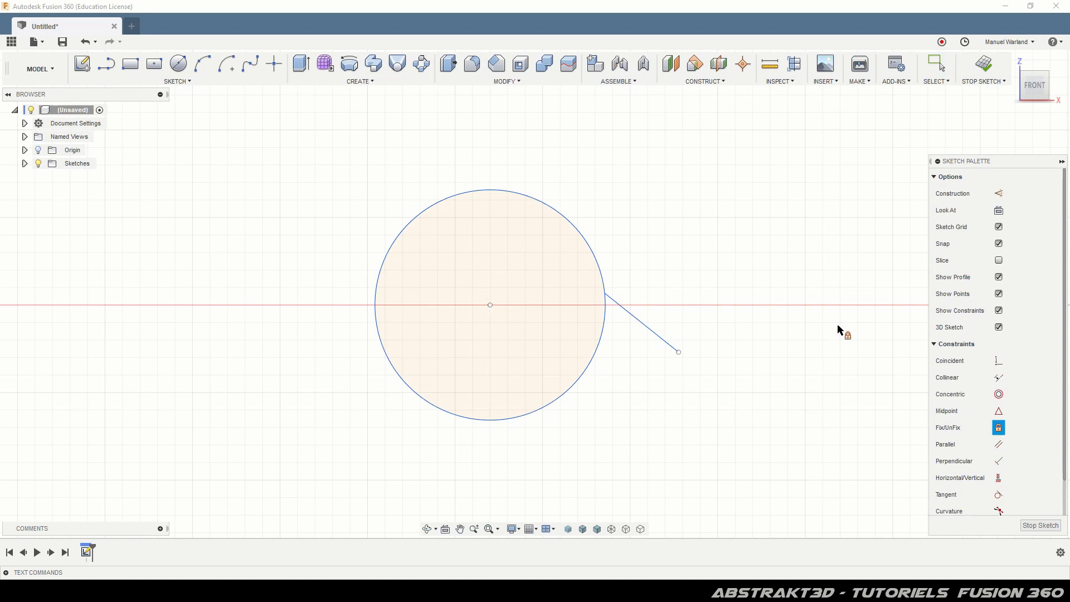
left_click(573, 225)
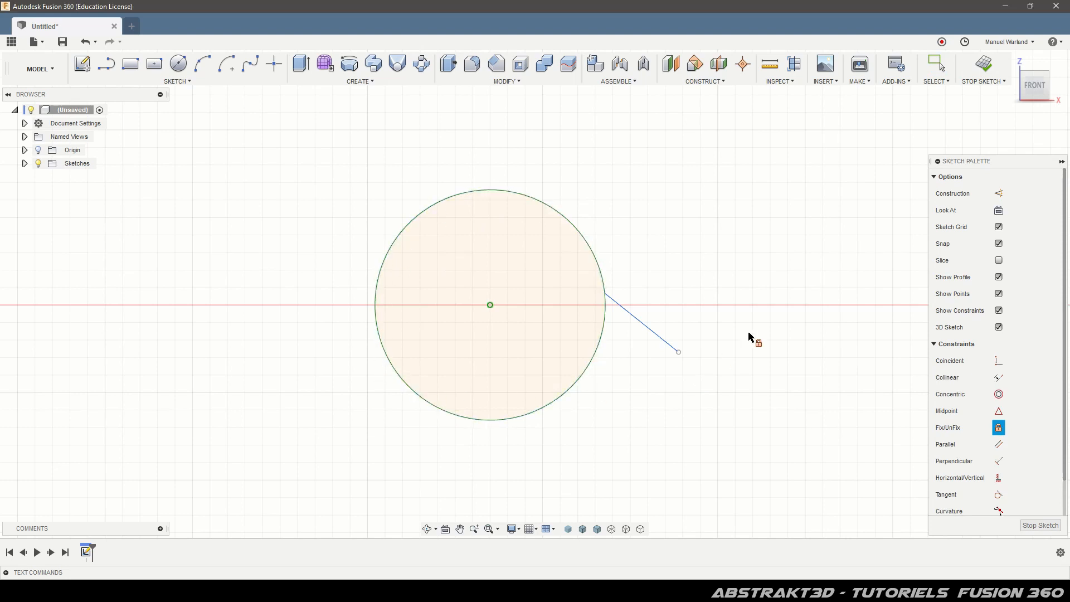
left_click(934, 72)
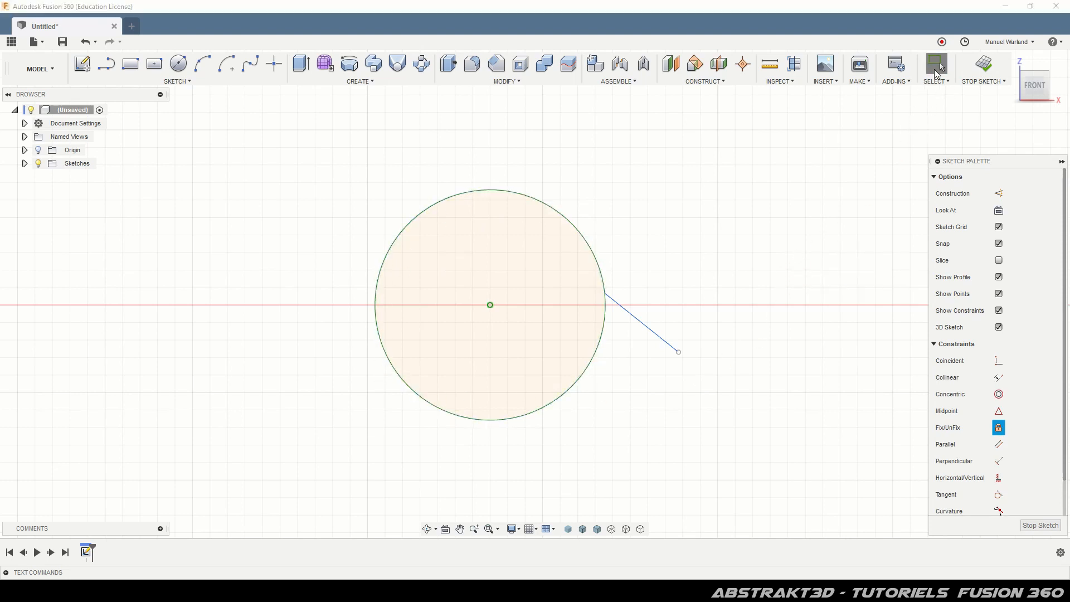
left_click_drag(605, 293, 647, 202)
left_click_drag(639, 288, 694, 317)
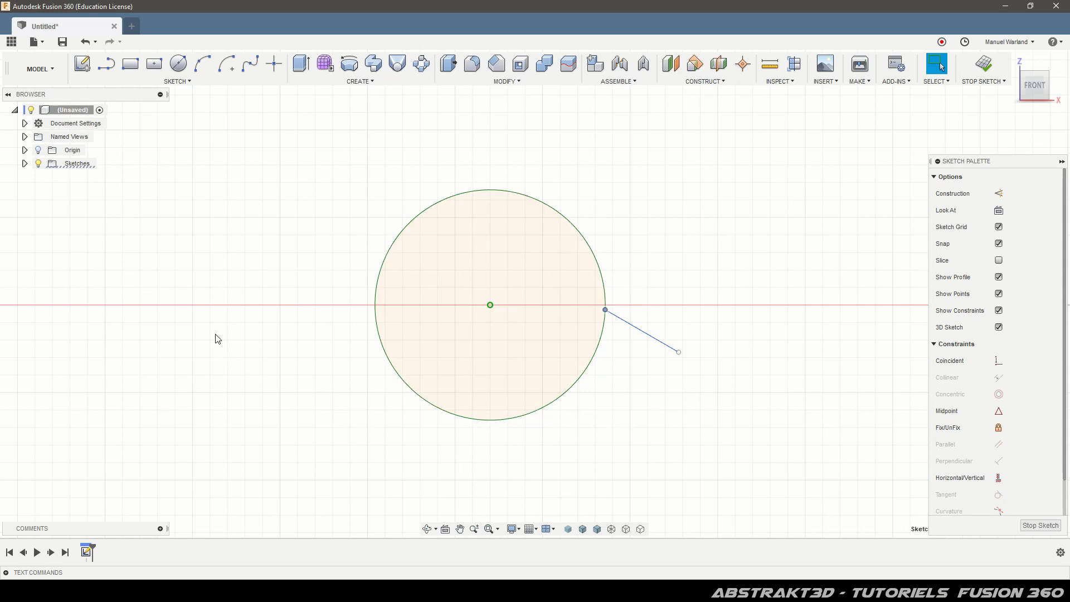
Make the tilted rectangle's long edge facing the fixed green line parallel to that line
left_click(187, 342)
scroll(143, 349, "down", 5)
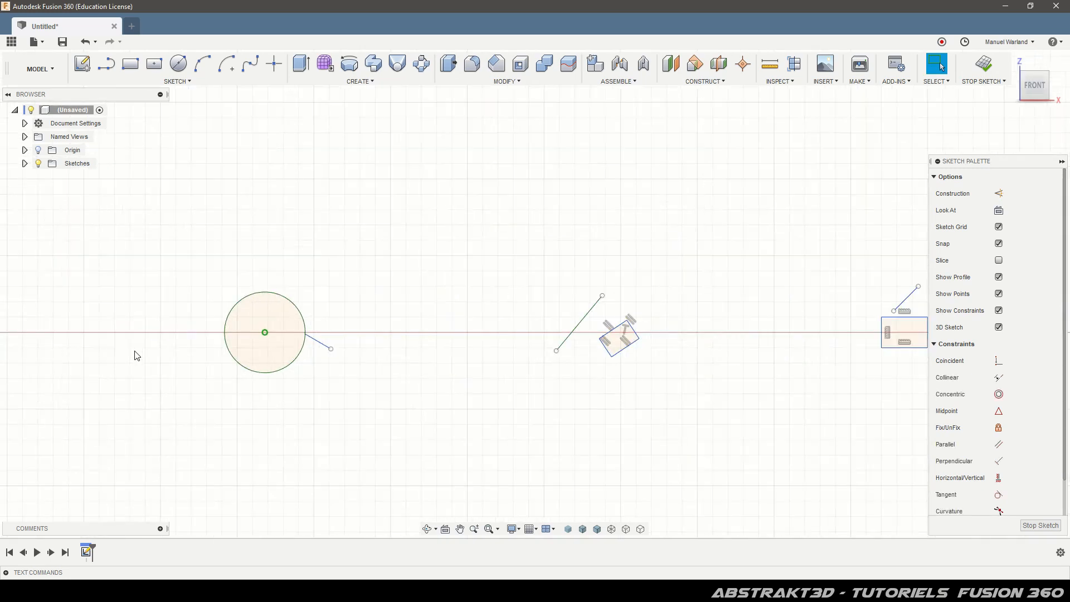
scroll(663, 343, "up", 6)
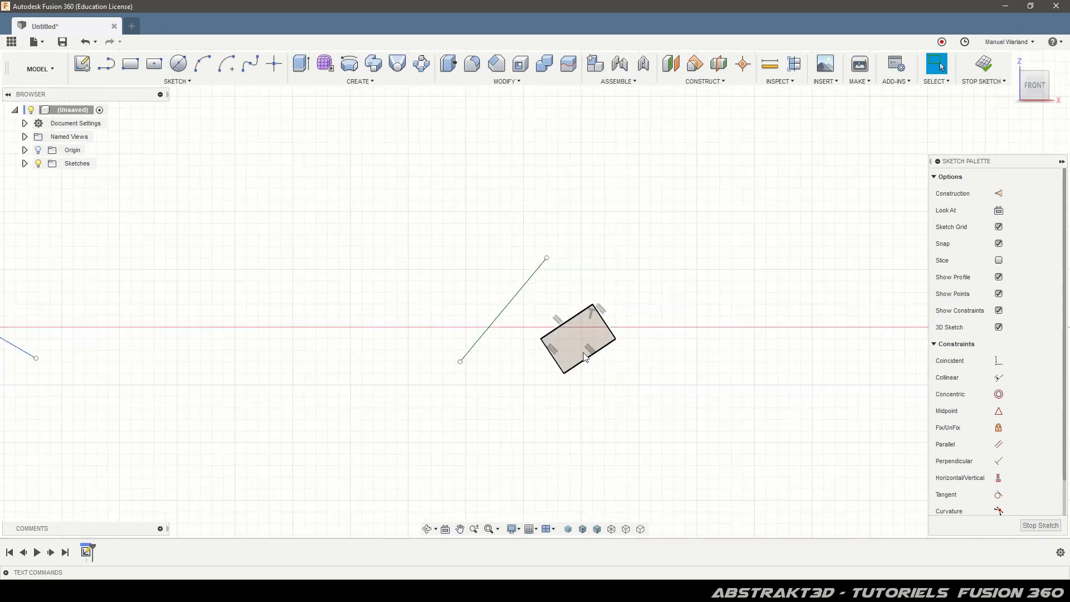
scroll(571, 343, "up", 1)
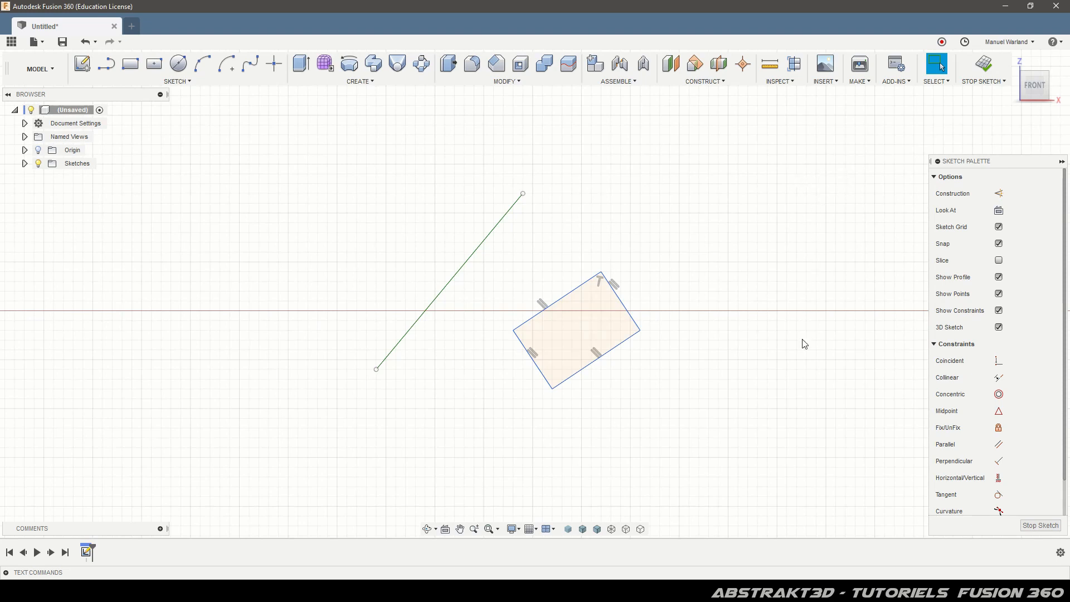
left_click(999, 444)
left_click(571, 298)
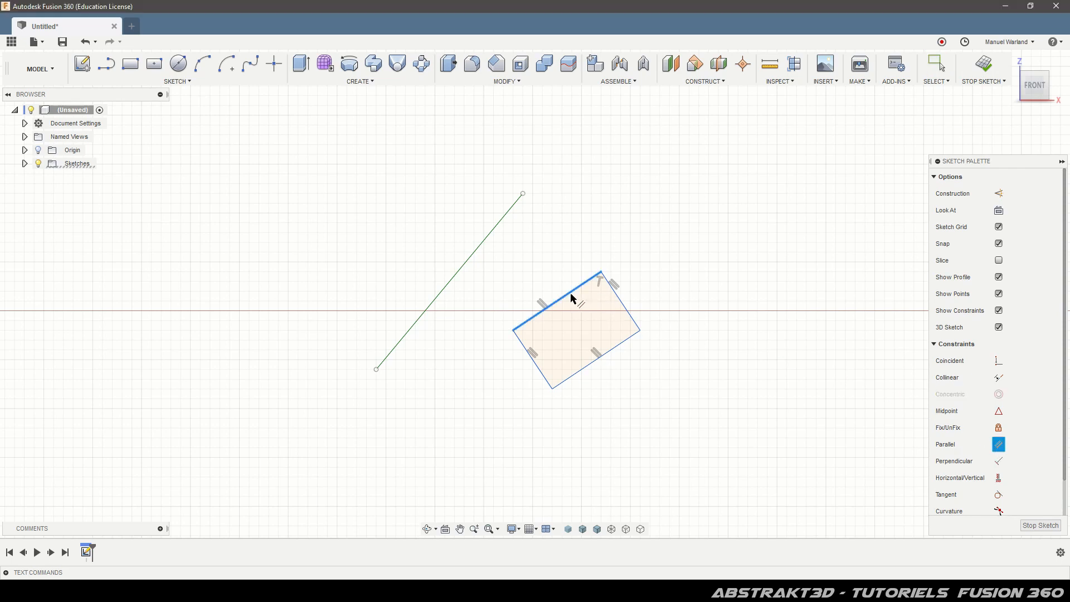
left_click(466, 262)
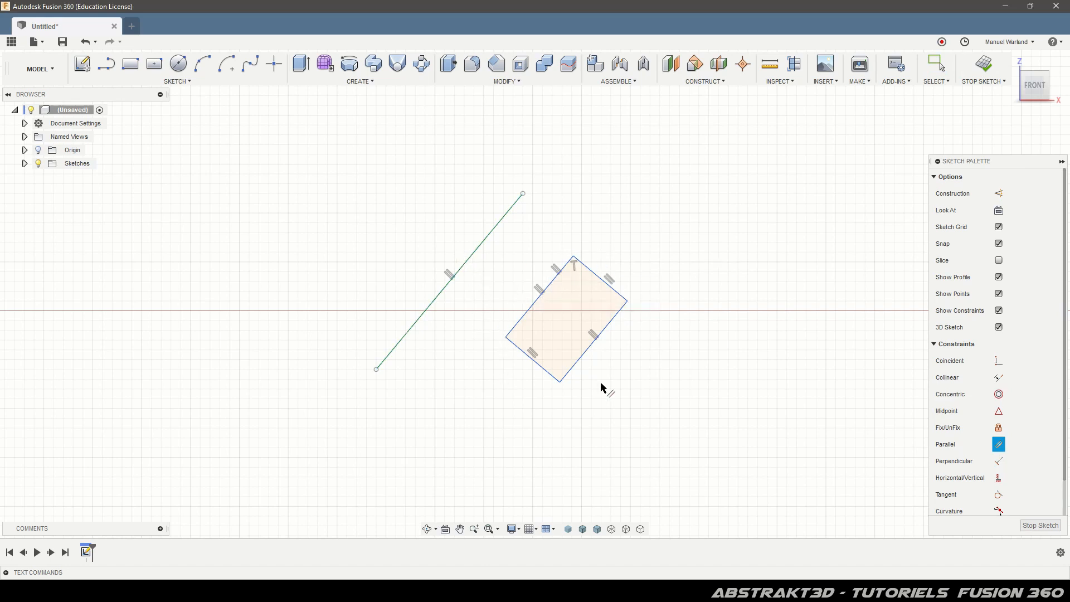
Make the slanted line above the axis-aligned rectangle perpendicular to the rectangle's top edge
scroll(186, 413, "down", 4)
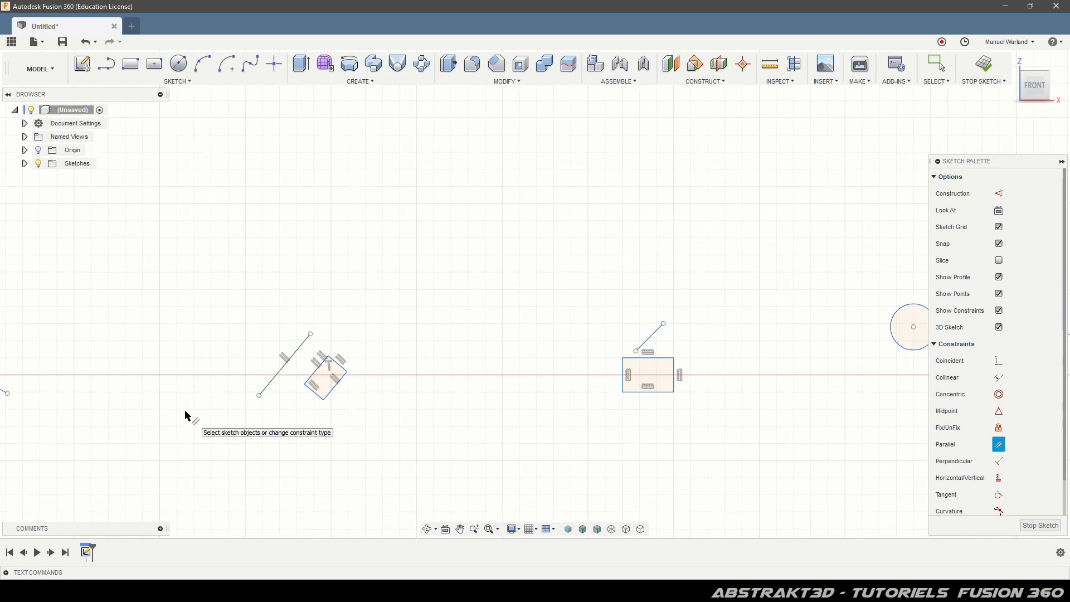
scroll(649, 427, "up", 2)
scroll(649, 426, "up", 4)
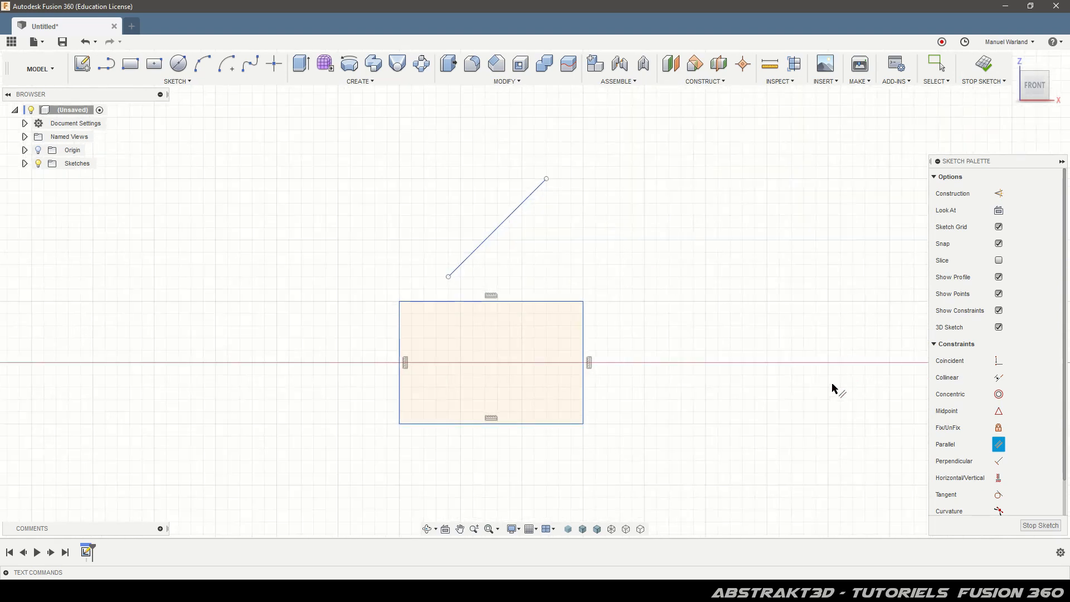
left_click(935, 71)
left_click(934, 70)
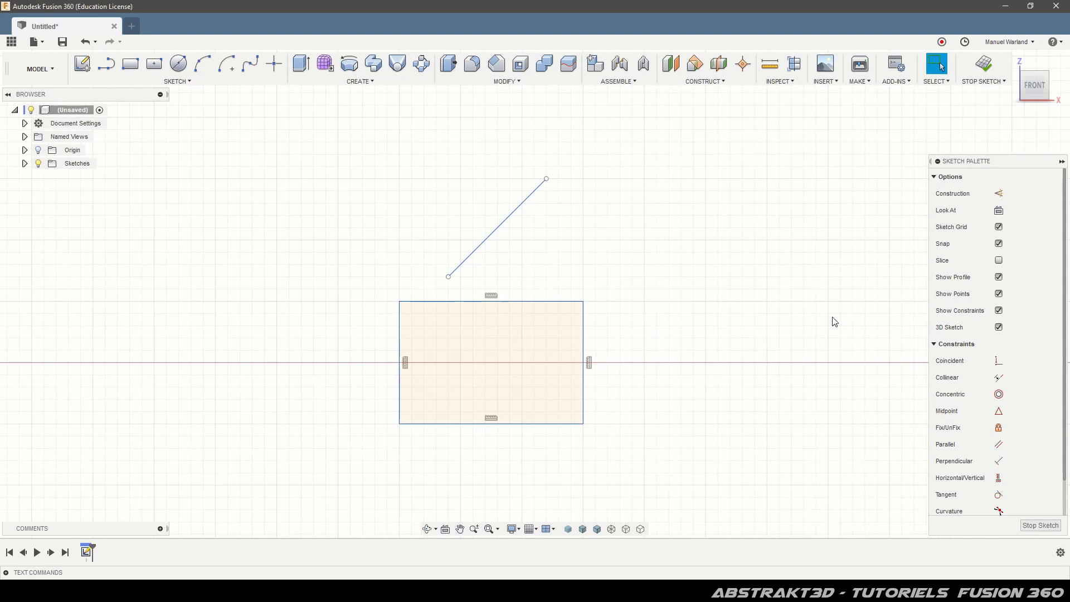
left_click(998, 461)
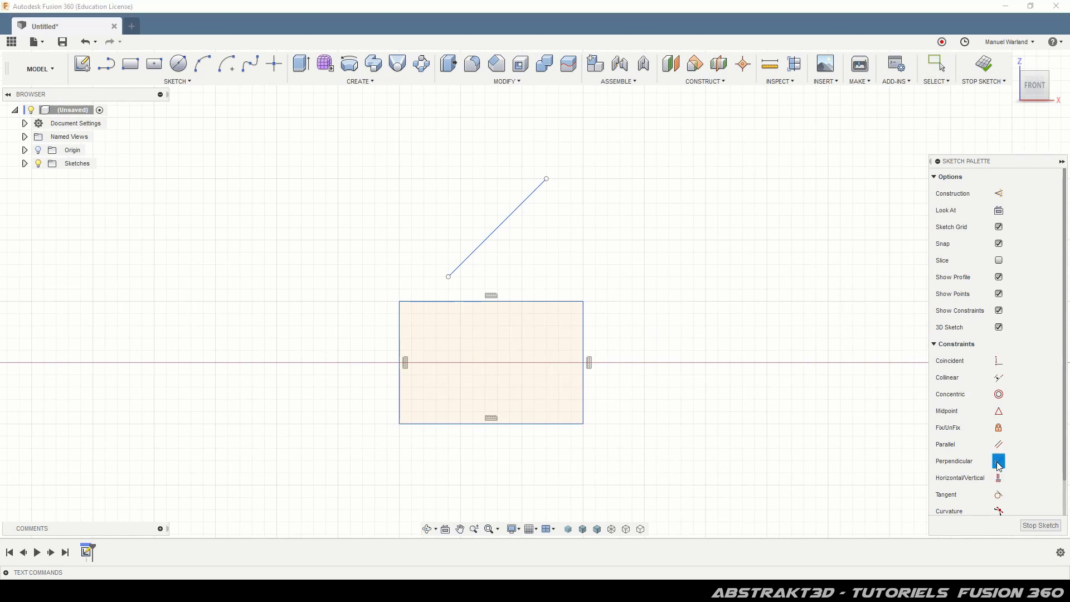
left_click(494, 240)
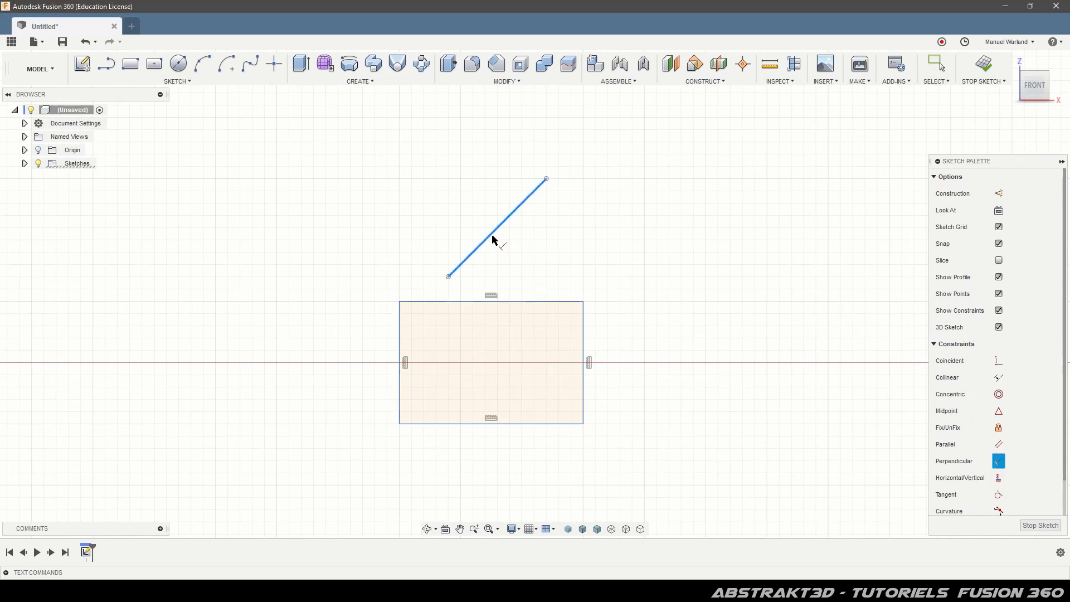
left_click(510, 302)
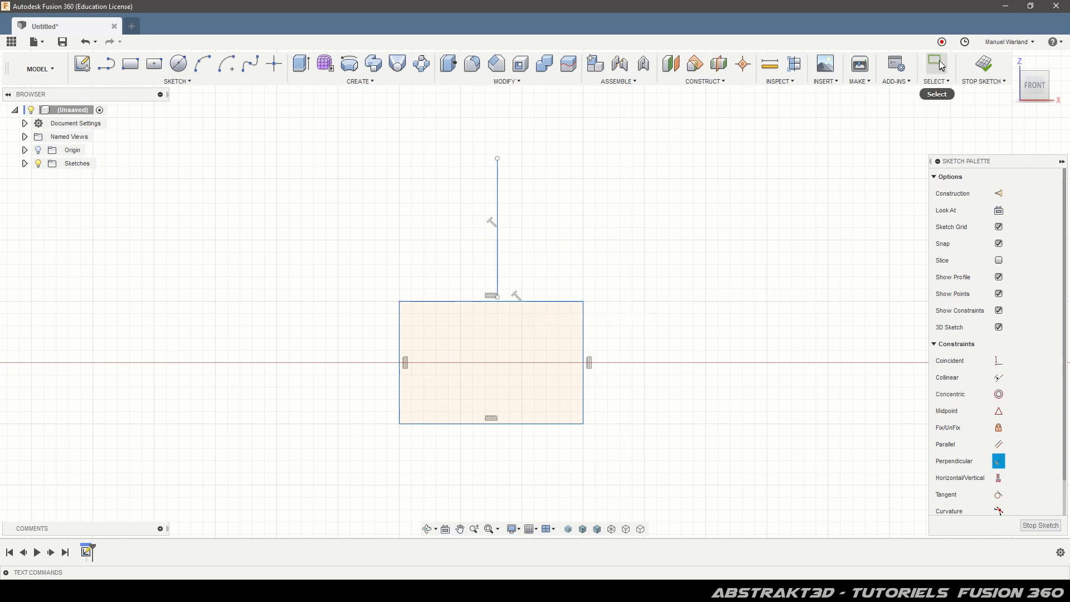
Test the perpendicular link by moving the line away from the rectangle and back to just above its top edge
left_click(933, 66)
mouse_move(493, 222)
left_mouse_down()
mouse_move(664, 229)
mouse_move(396, 184)
mouse_move(602, 229)
mouse_move(366, 184)
mouse_move(455, 174)
left_mouse_up()
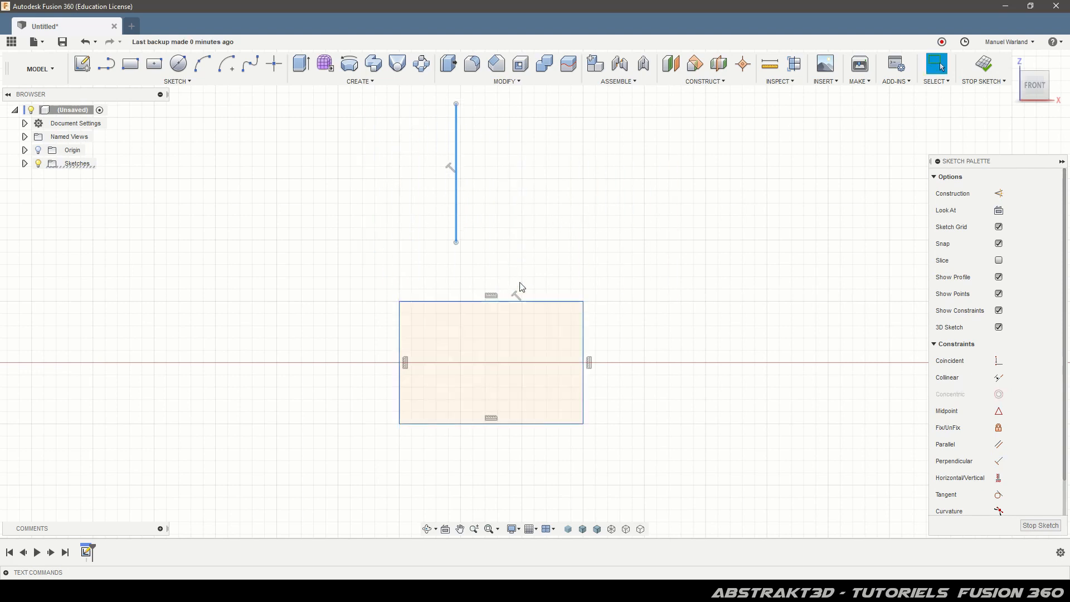
mouse_move(457, 190)
left_mouse_down()
mouse_move(346, 210)
mouse_move(640, 270)
mouse_move(334, 245)
mouse_move(343, 286)
mouse_move(440, 229)
mouse_move(462, 234)
left_mouse_up()
left_click(778, 305)
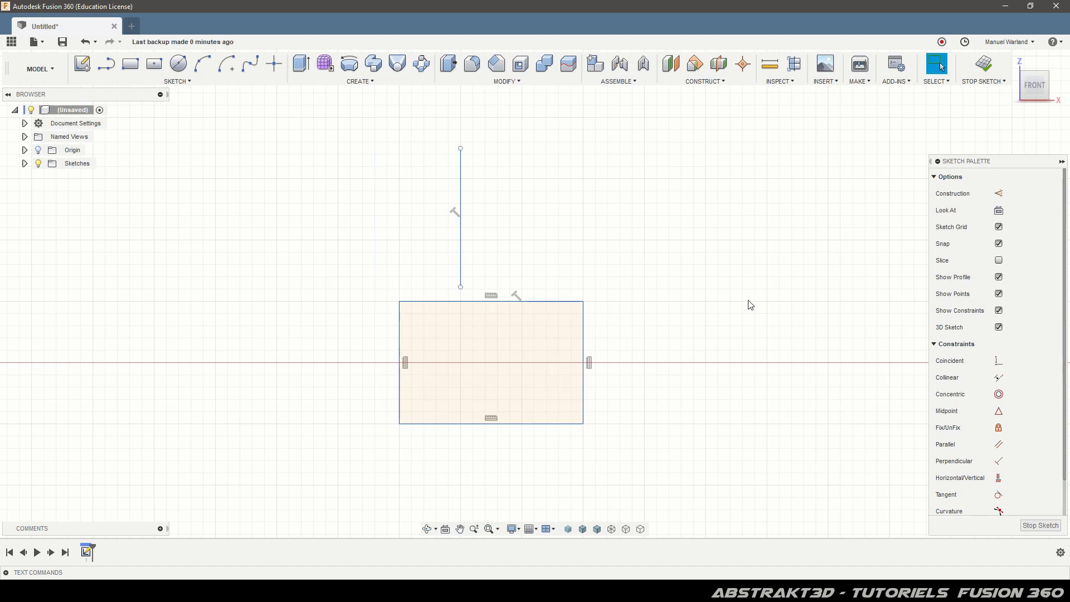
Align the centre of the isolated lower circle horizontally with the small circle's centre using Horizontal/Vertical
scroll(301, 332, "down", 6)
scroll(204, 348, "down", 2)
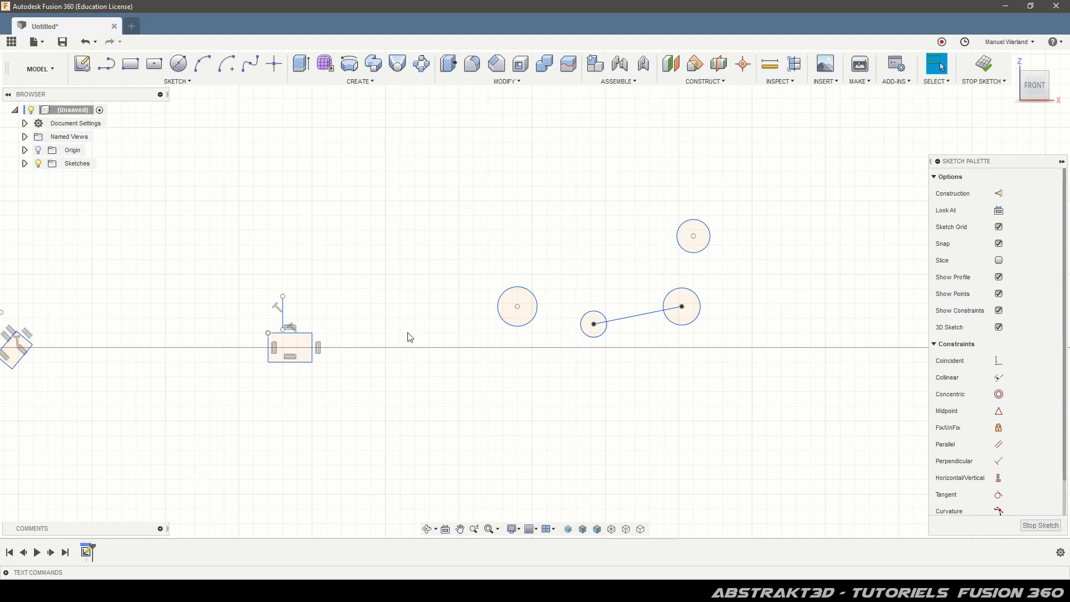
scroll(681, 284, "up", 3)
scroll(746, 295, "up", 2)
scroll(615, 169, "up", 2)
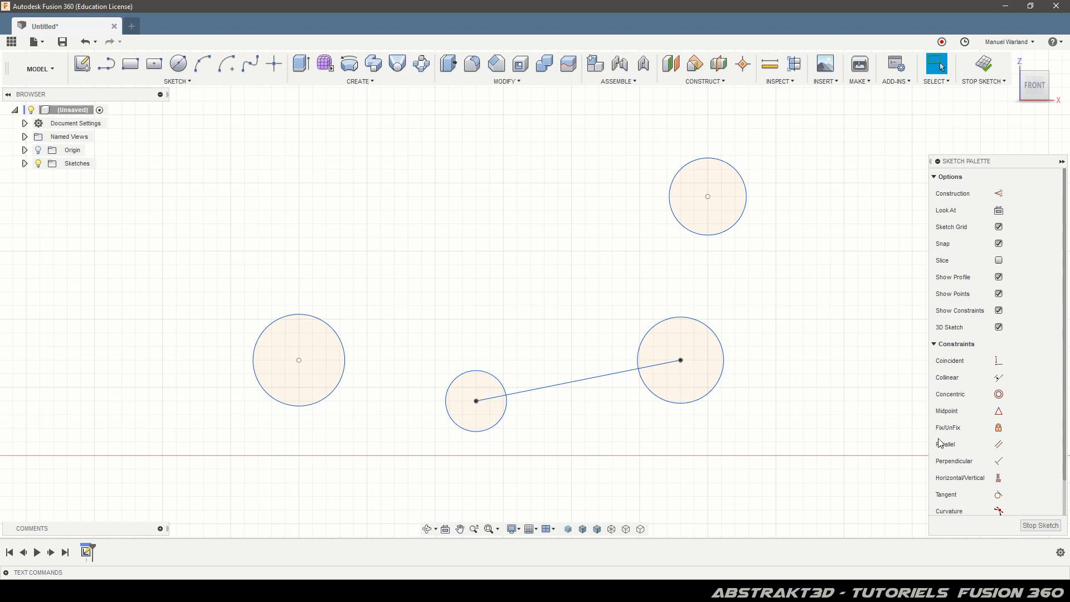
left_click(998, 478)
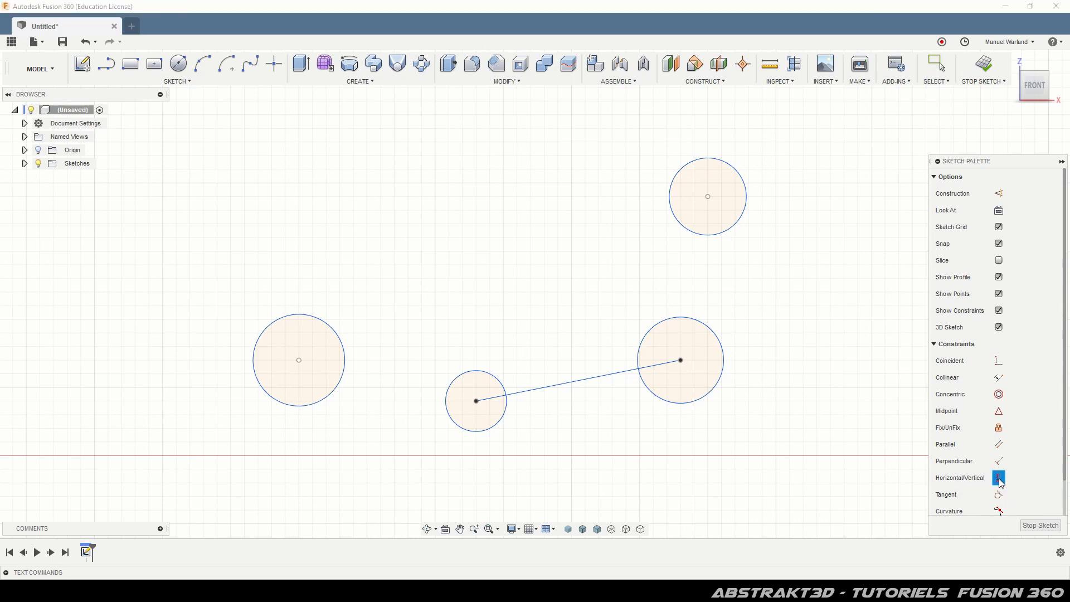
left_click(299, 361)
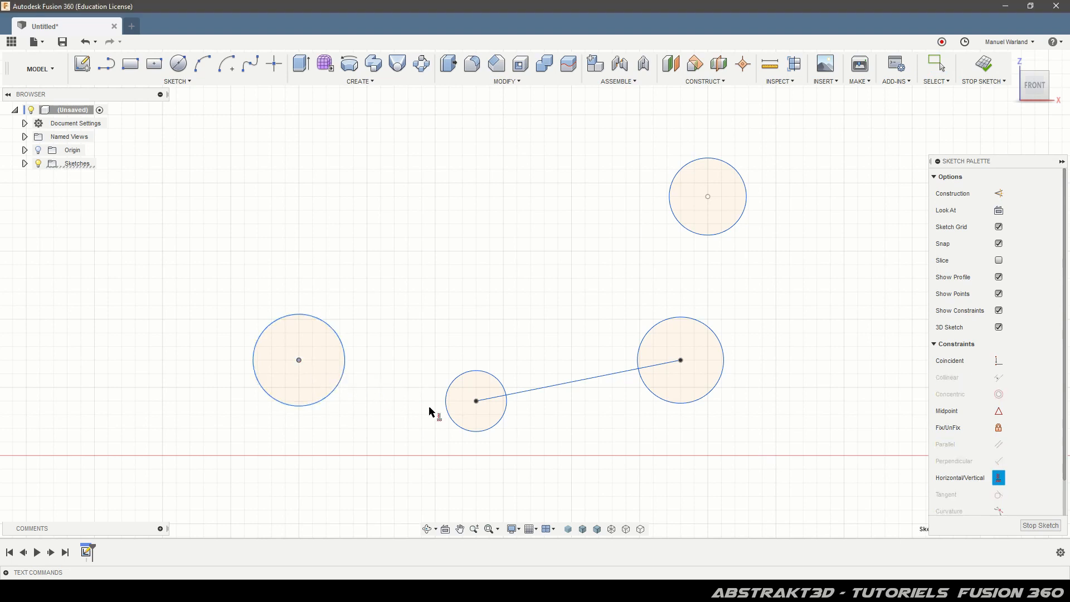
left_click(476, 402)
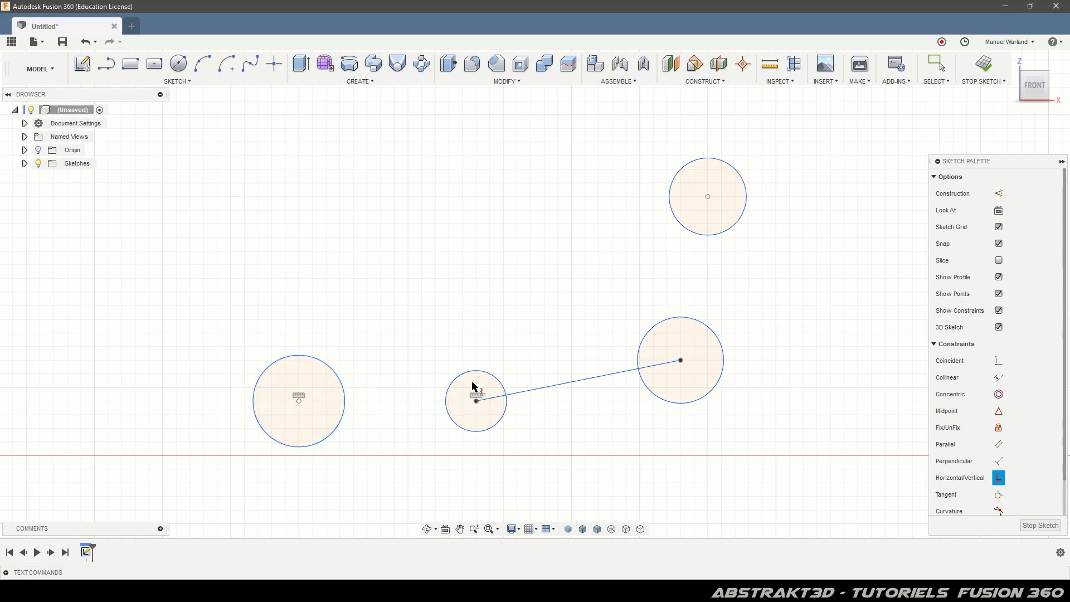
Make the line joining the two circles horizontal and align the upper circle's centre vertically with the larger joined circle's centre
left_click(579, 383)
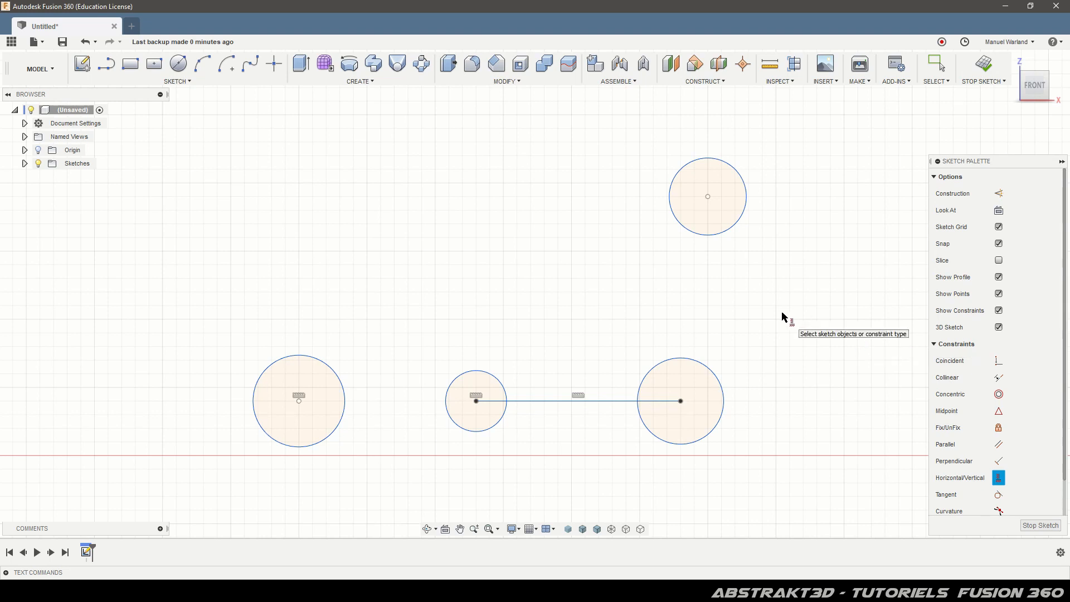
left_click(708, 197)
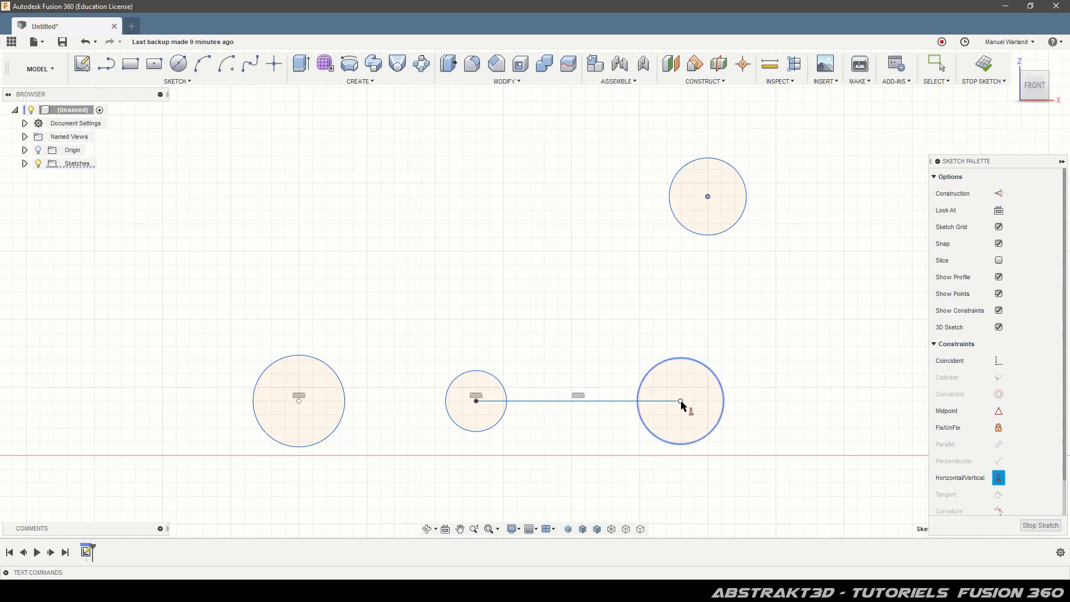
left_click(680, 400)
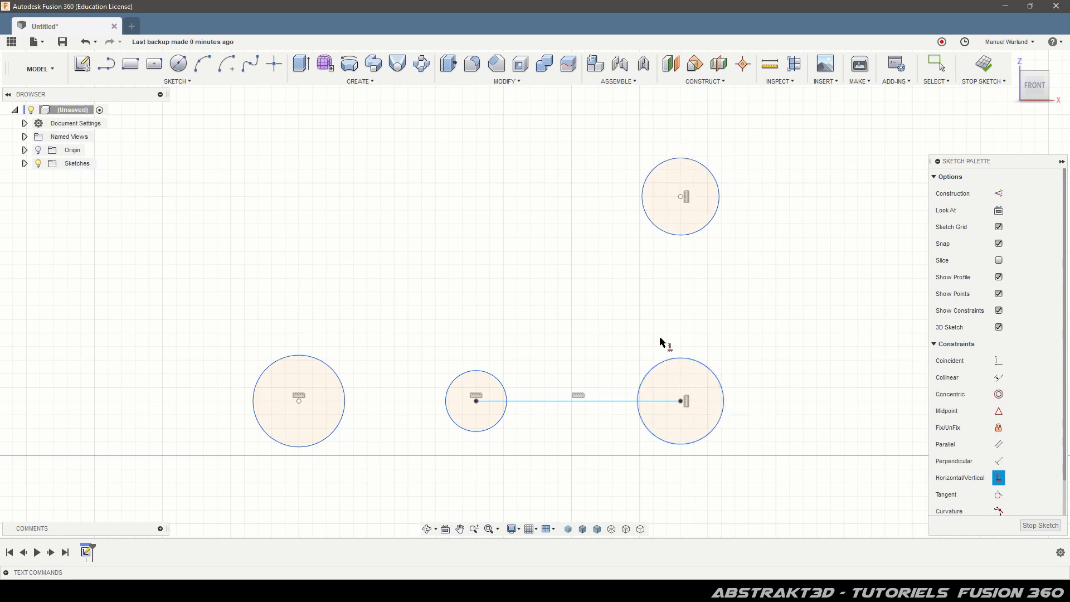
Draw two separate lines above the small circle, one slightly tilted from horizontal and a steep one above it
left_click(106, 63)
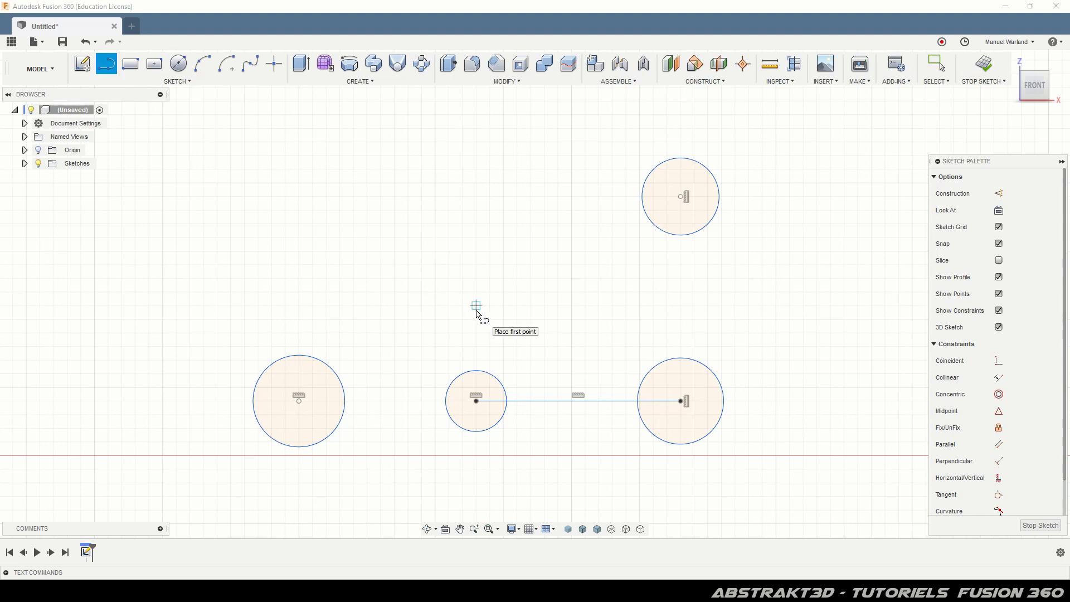
left_click(375, 294)
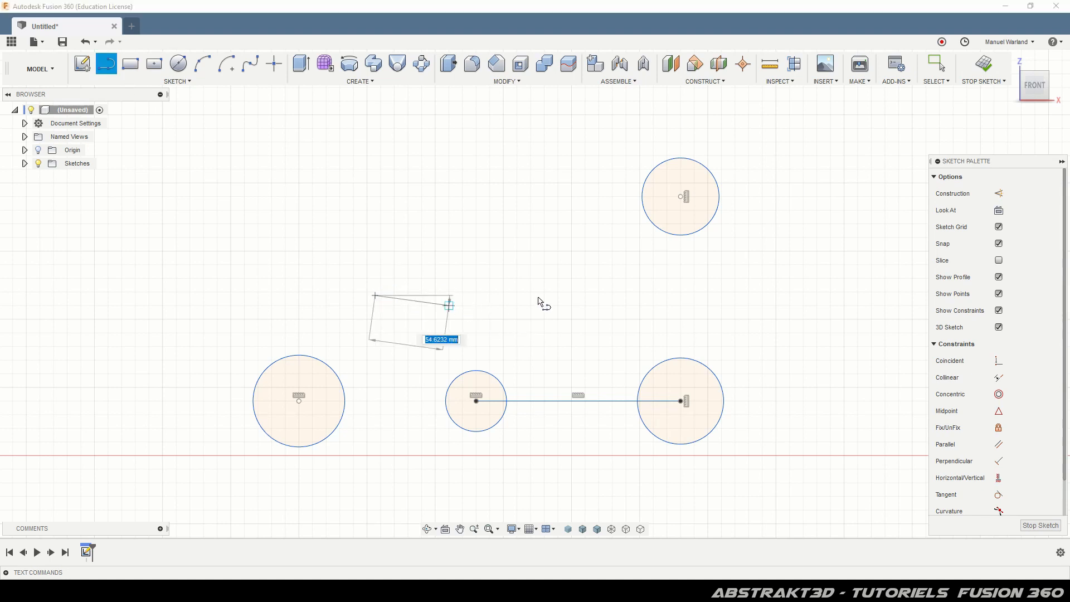
left_click(584, 272)
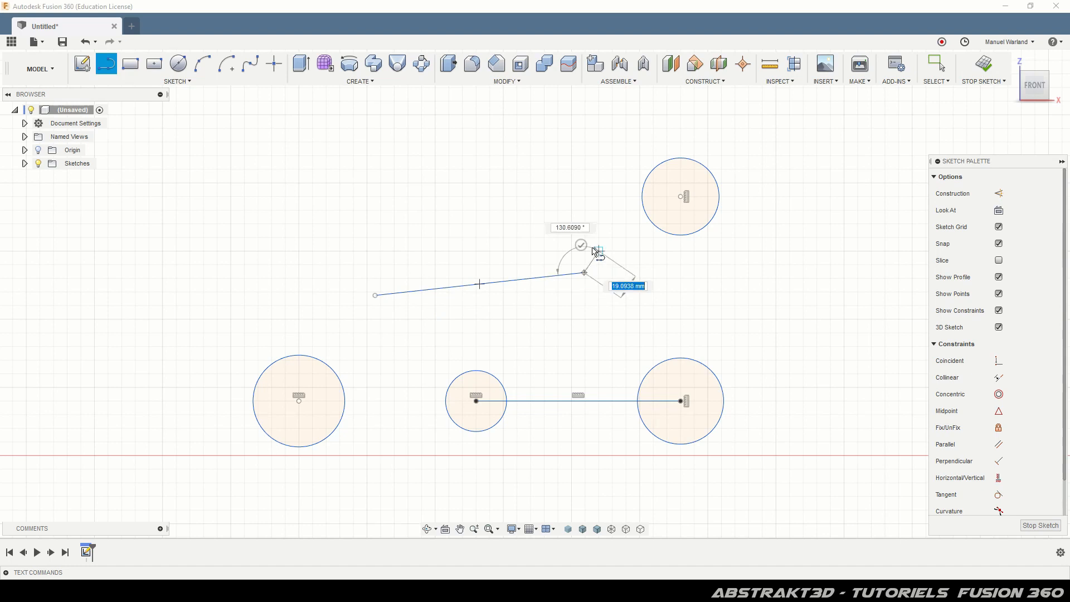
left_click(580, 245)
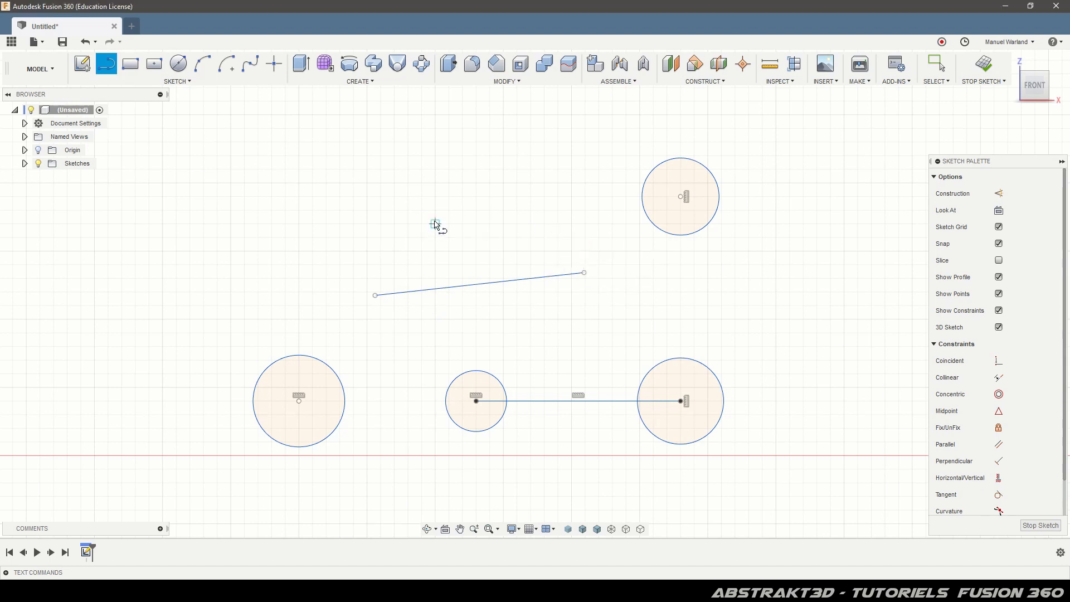
left_click(435, 224)
left_click(465, 109)
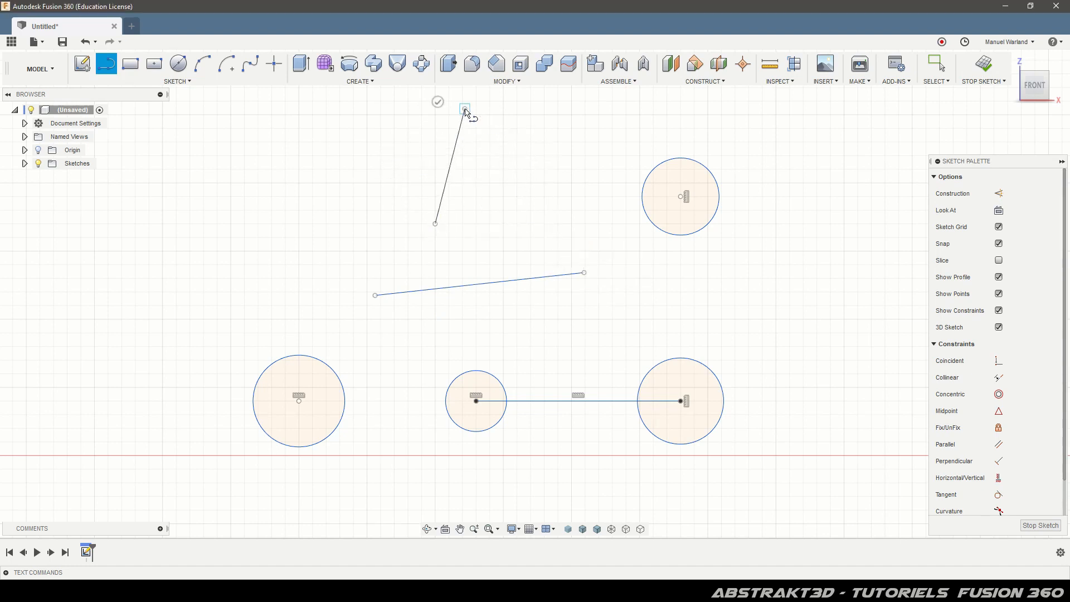
left_click(436, 101)
Apply Horizontal/Vertical to the two new lines, making the nearly flat one horizontal and the steep one vertical
left_click(999, 484)
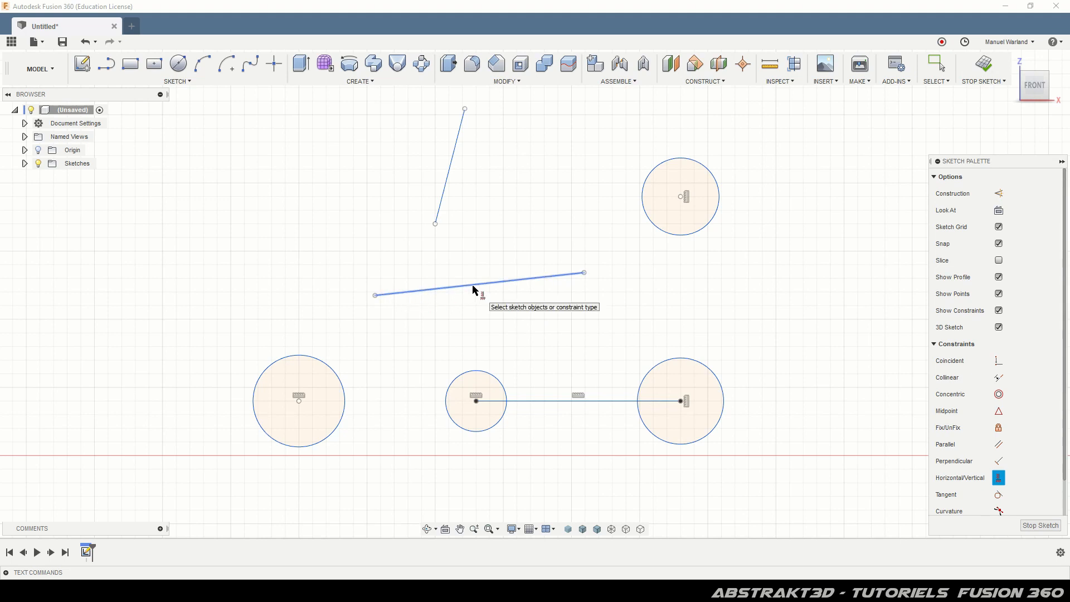
left_click(474, 285)
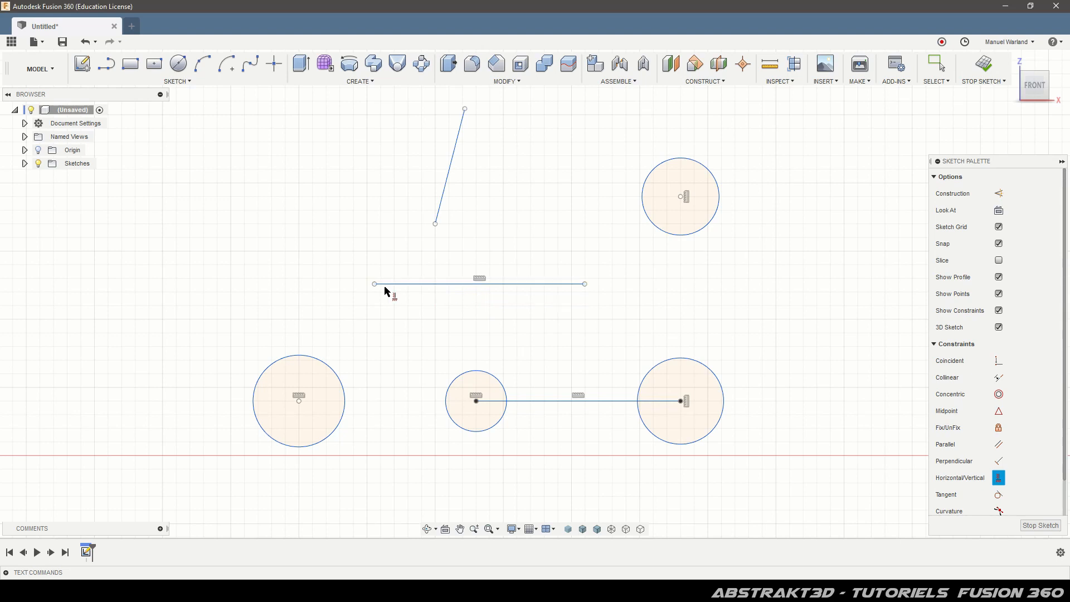
left_click(452, 168)
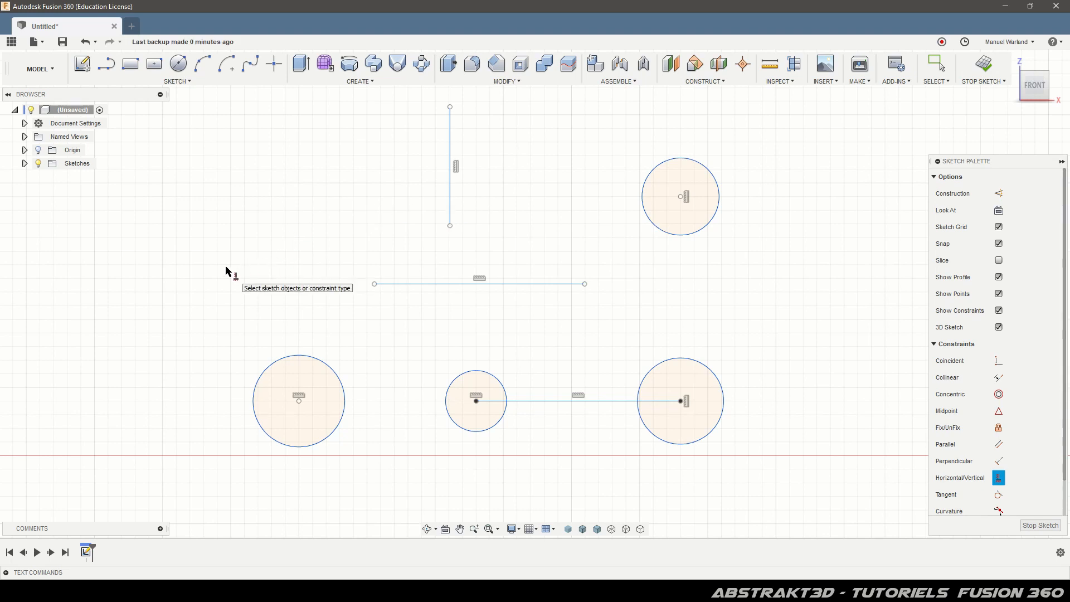
Make the slanted line above the square tangent to the circle centred on the square's top edge
scroll(162, 278, "down", 6)
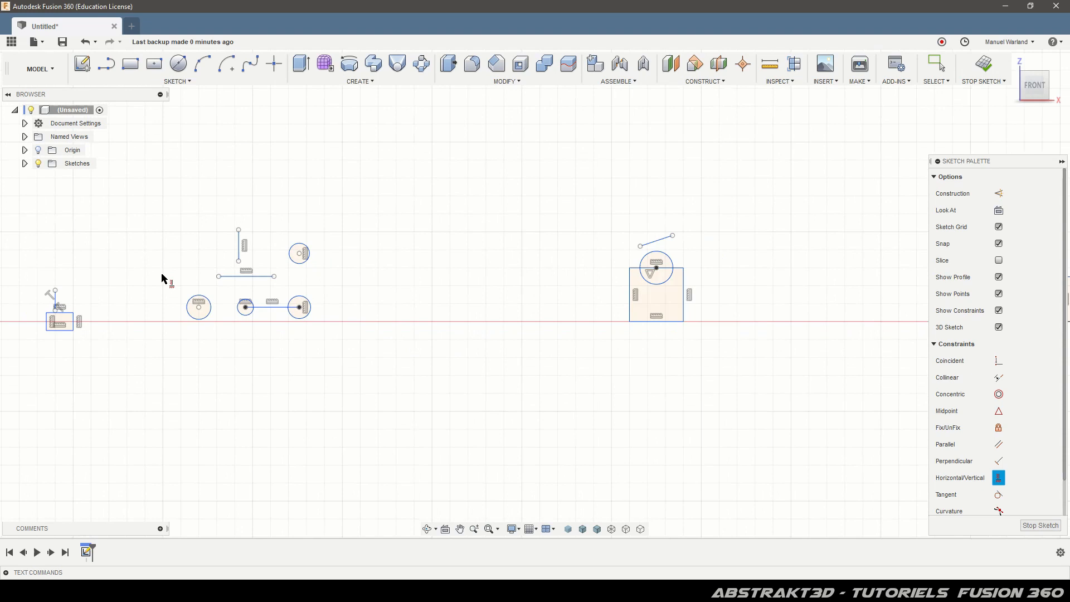
scroll(697, 233, "up", 6)
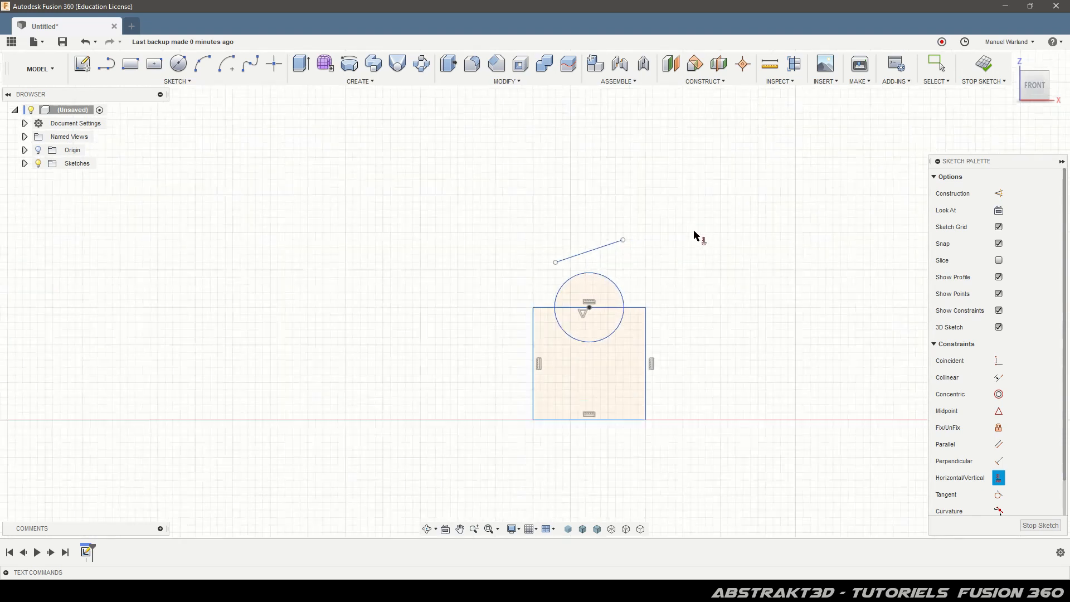
scroll(686, 435, "up", 1)
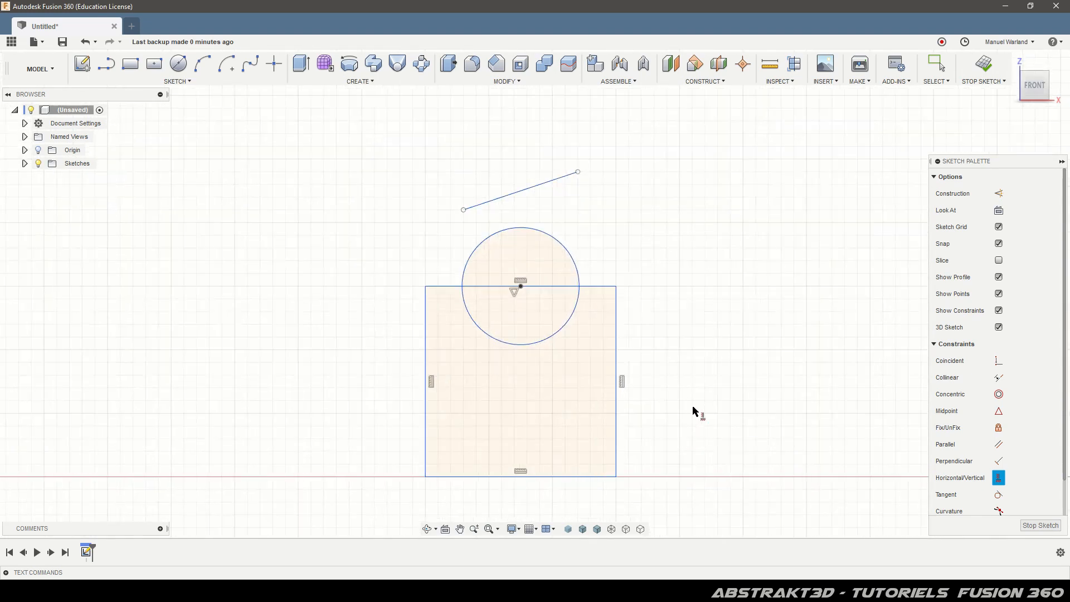
left_click(1000, 495)
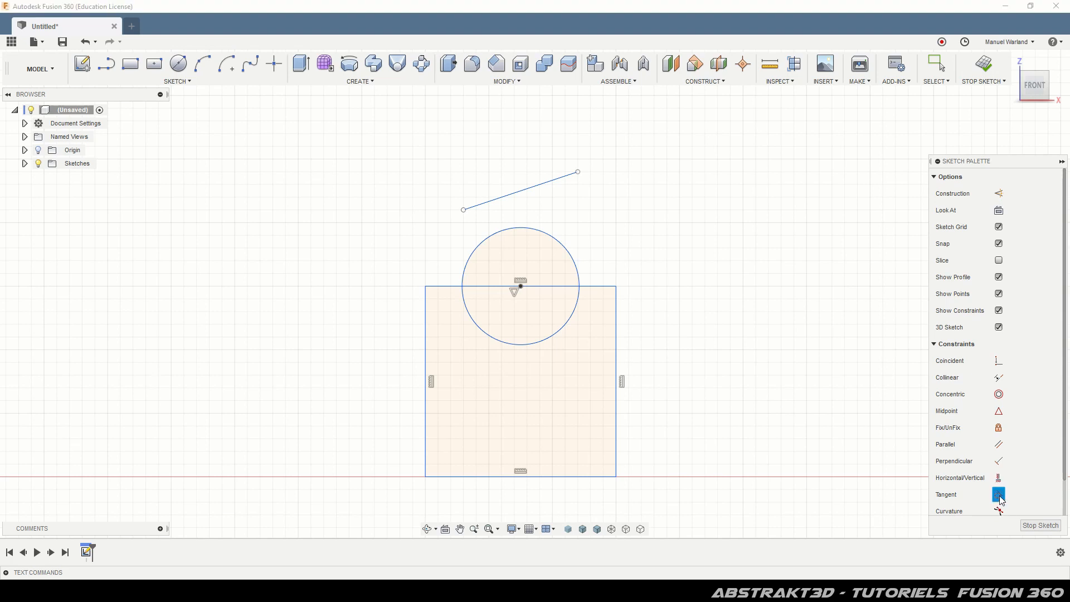
left_click(510, 199)
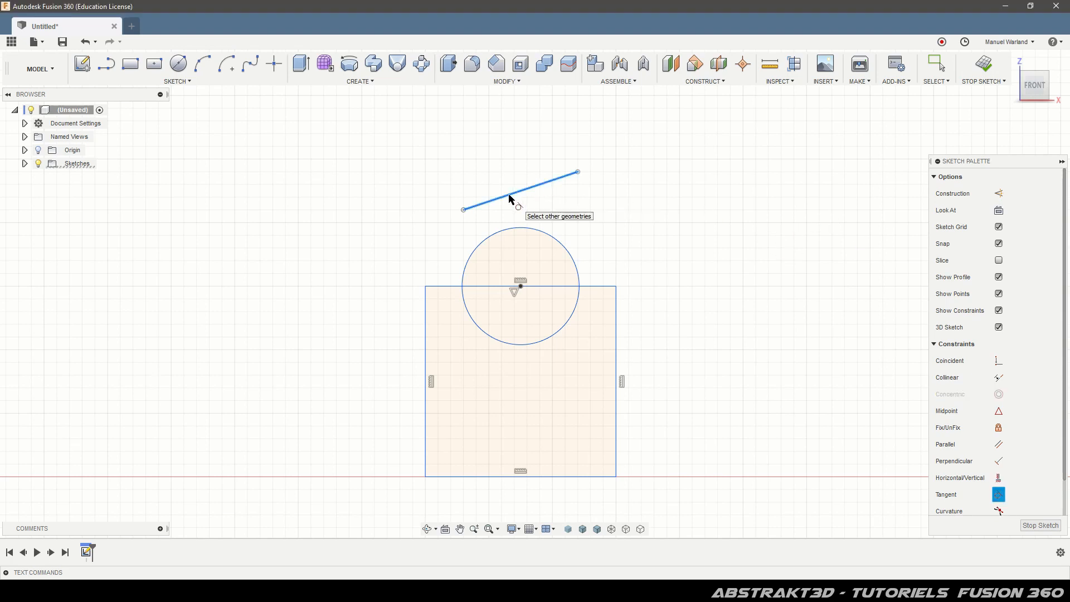
left_click(522, 230)
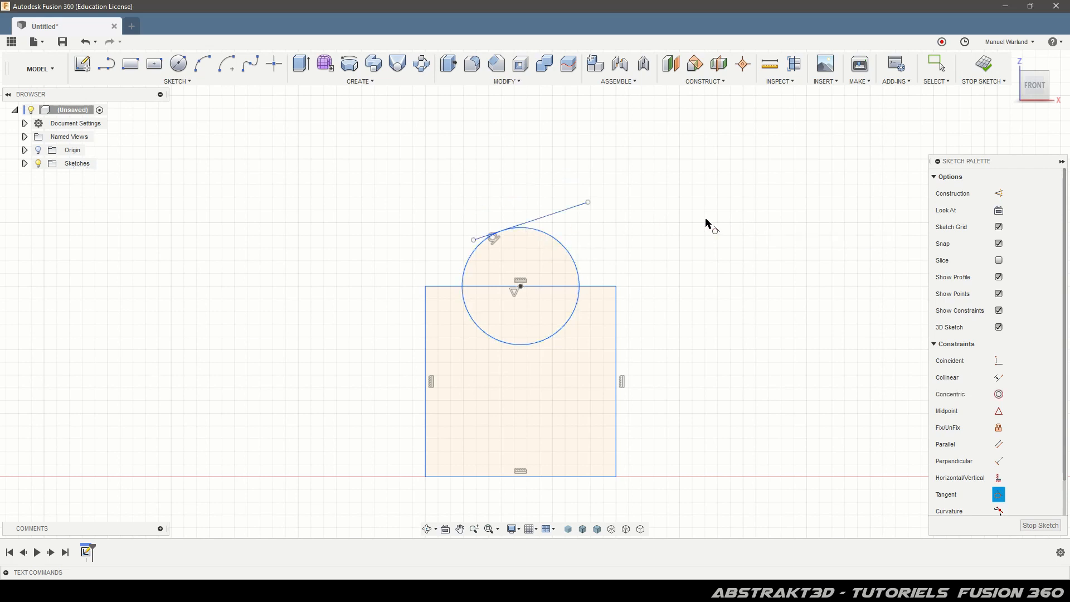
Test the tangency by moving the upper endpoint of the slanted line farther out, away from the circle
left_click(933, 69)
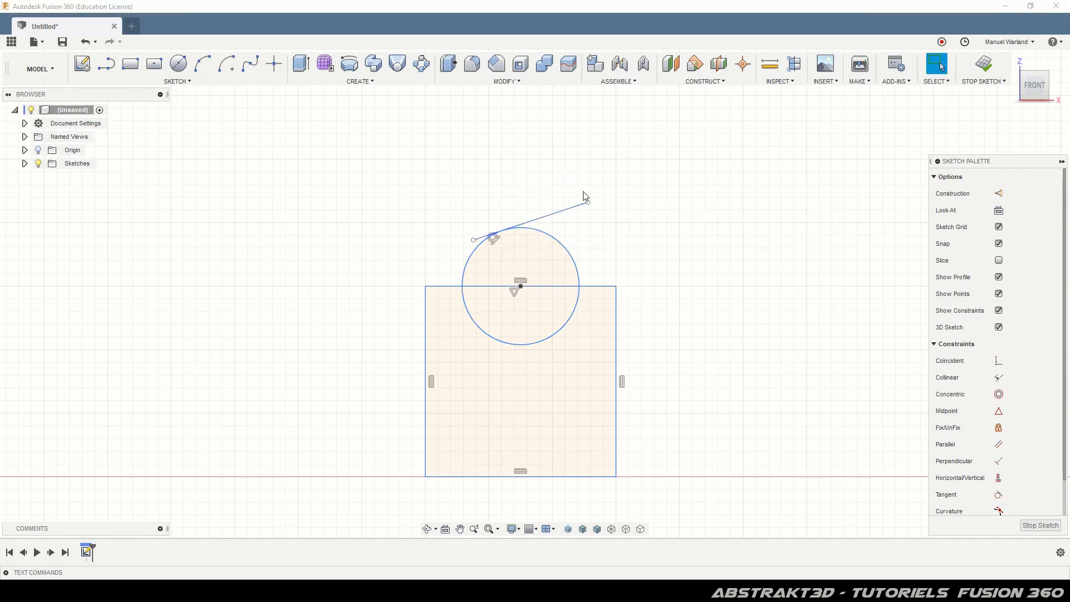
left_click_drag(589, 203, 615, 246)
key("Escape")
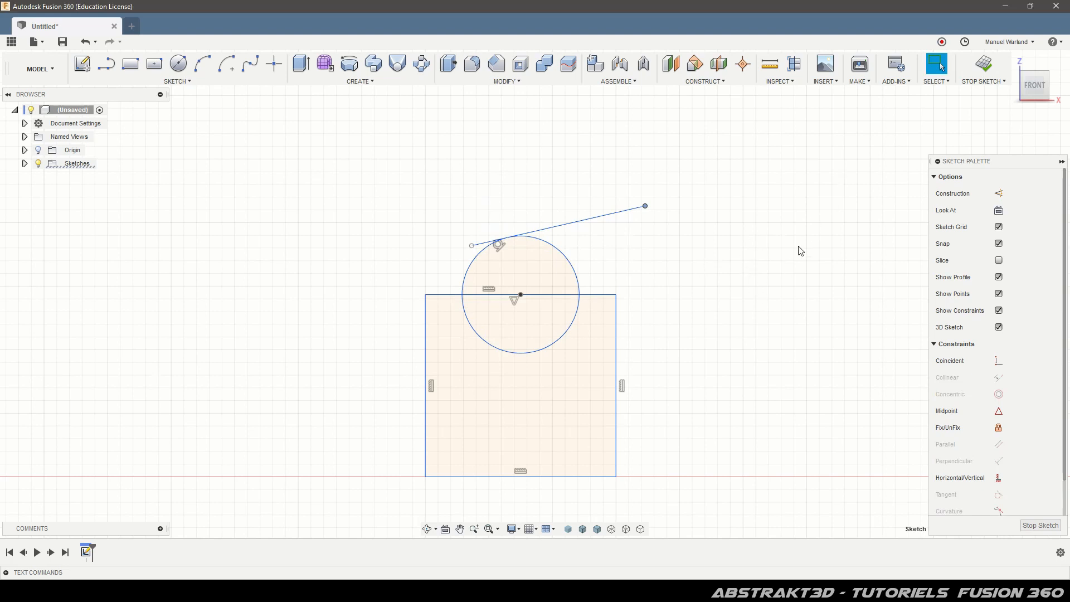
key("Escape")
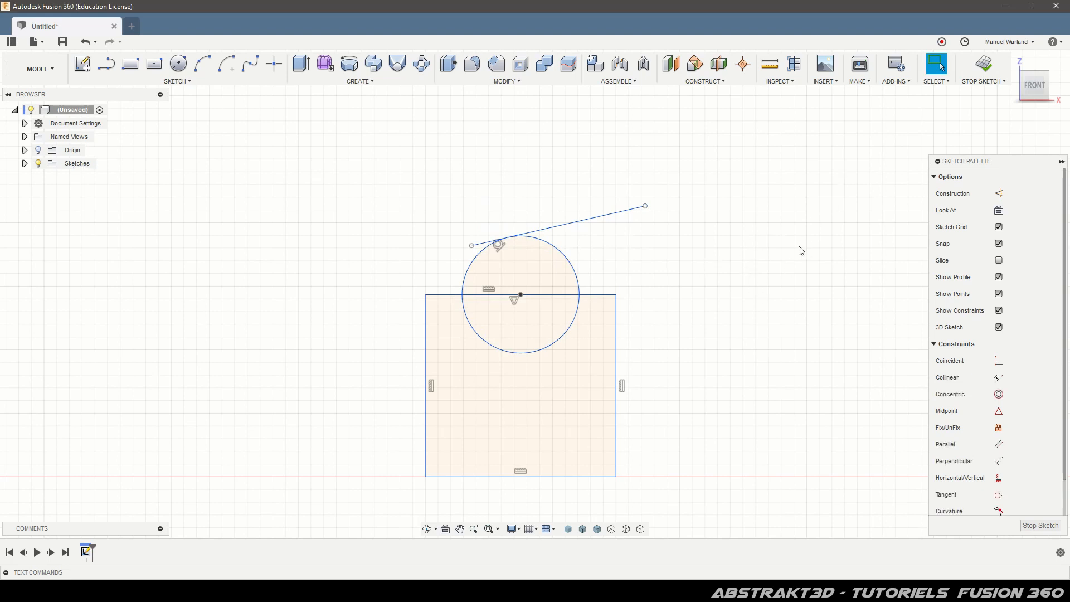
Make the square's right side tangent to the circle and pull that side outward to enlarge both shapes
left_click(998, 495)
left_click(579, 290)
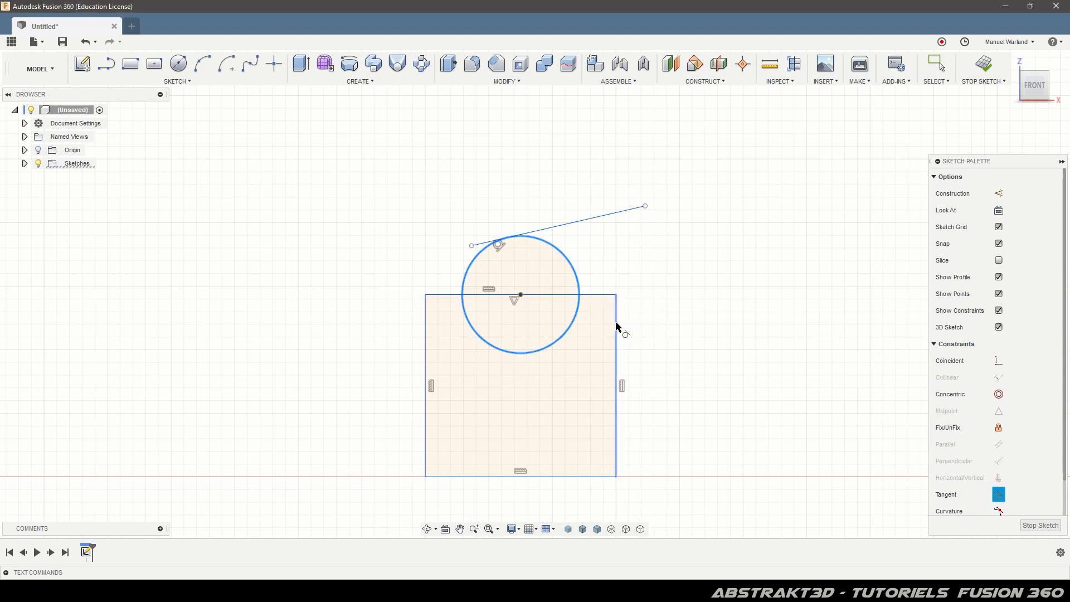
left_click(616, 326)
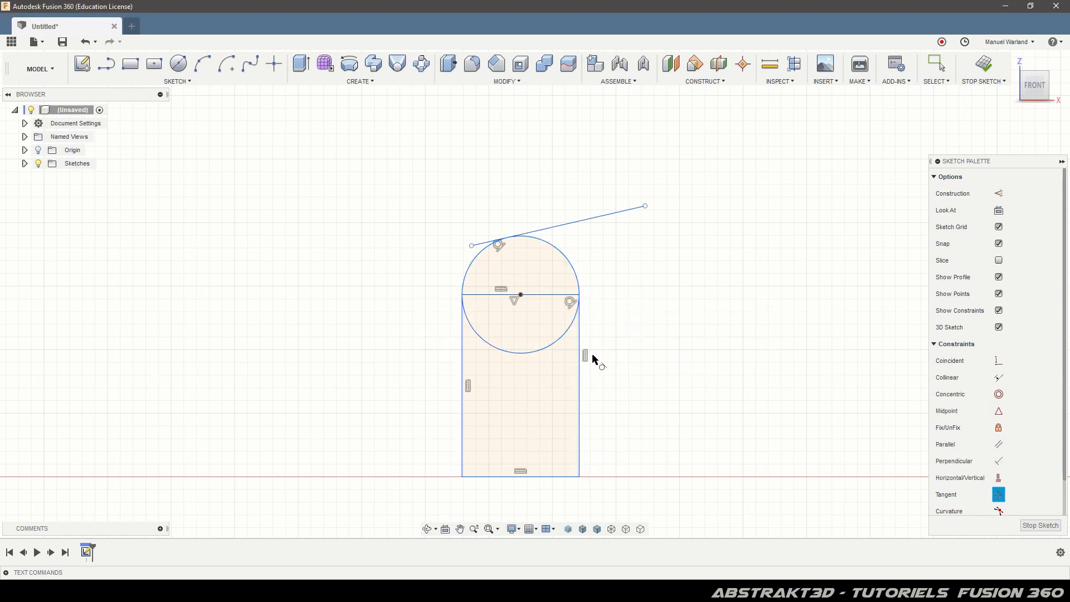
left_click(936, 64)
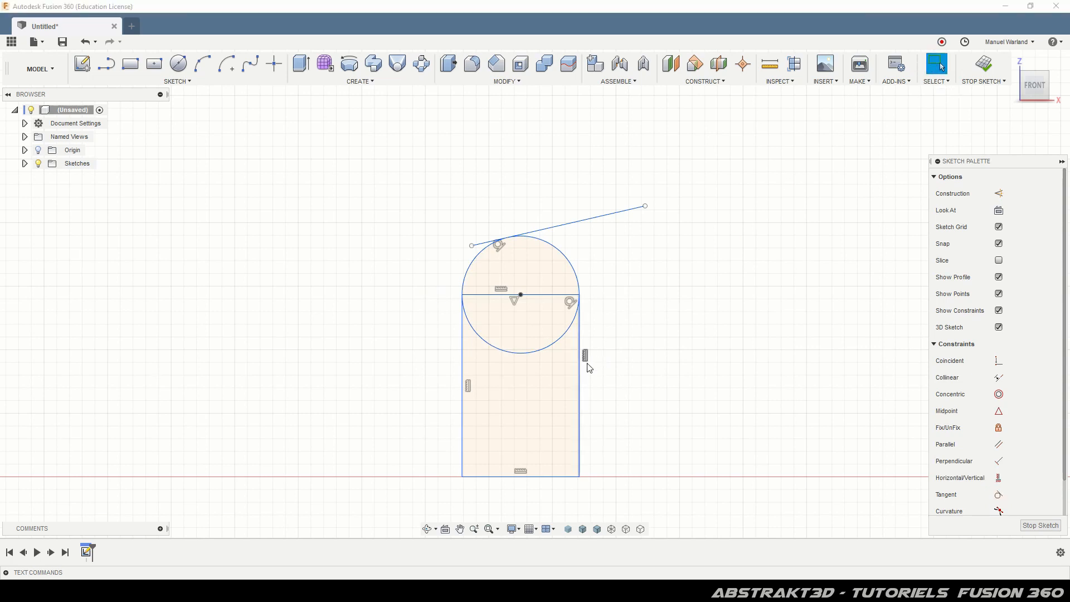
left_click_drag(580, 371, 632, 357)
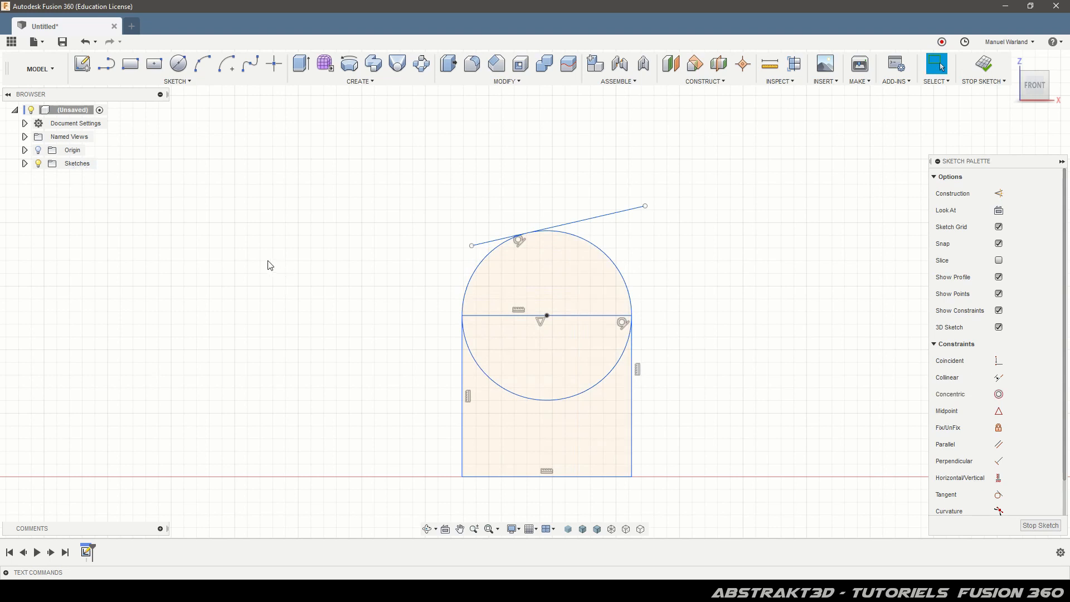
Draw a two-point spline from the rectangle's upper right corner to the corner atop the tall vertical line
scroll(189, 259, "down", 4)
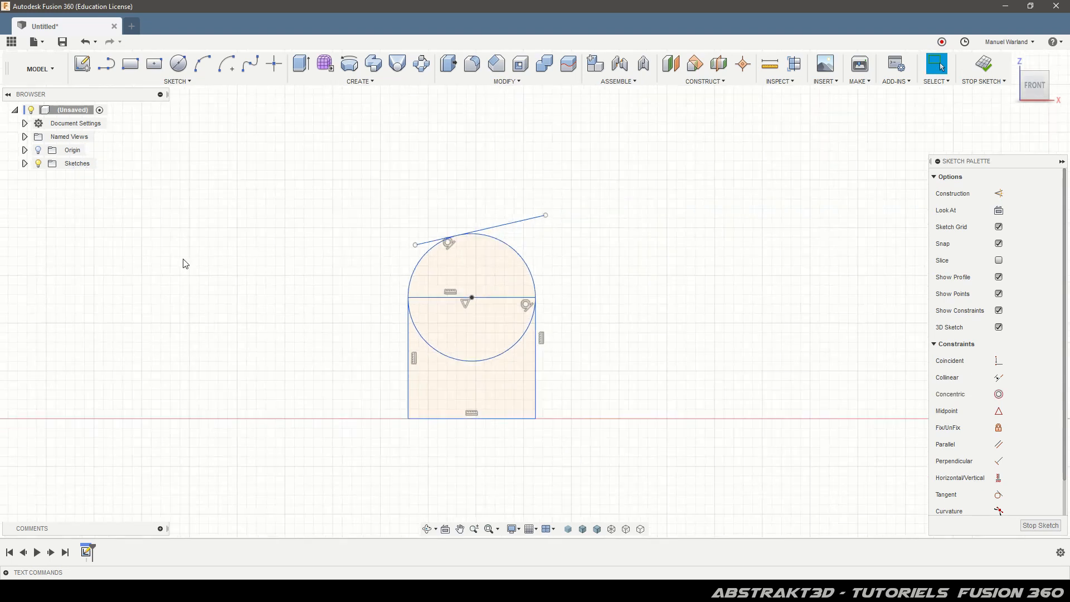
scroll(72, 322, "down", 4)
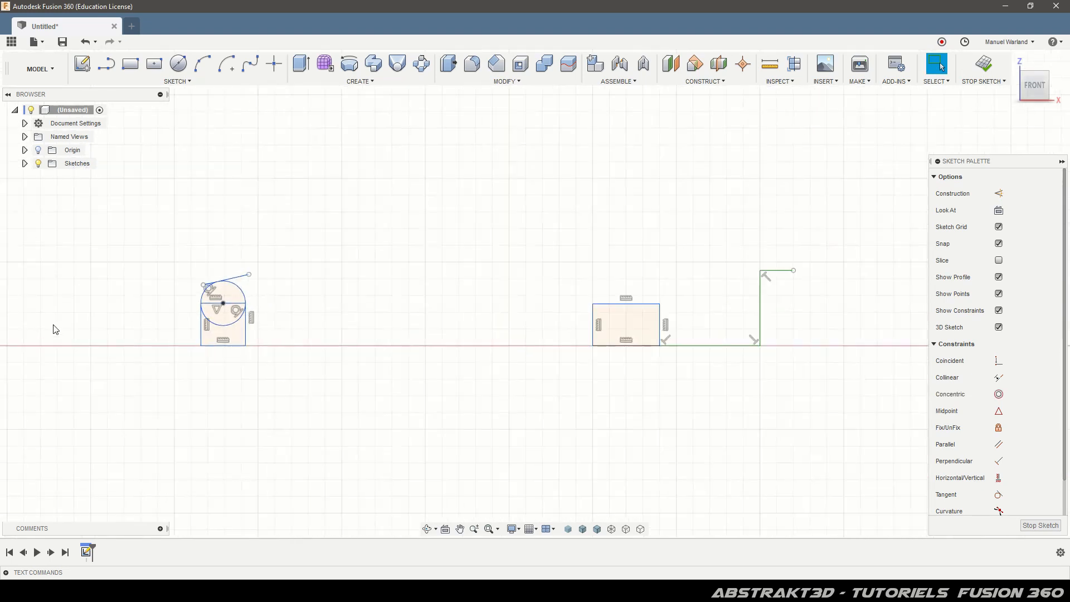
scroll(829, 270, "up", 4)
scroll(830, 420, "up", 4)
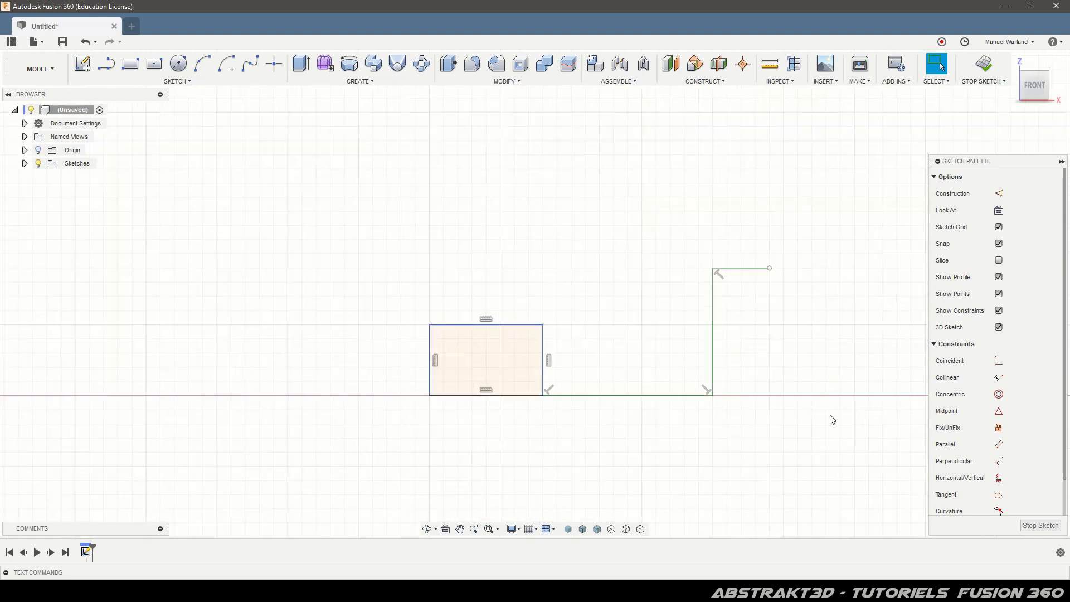
scroll(794, 321, "up", 1)
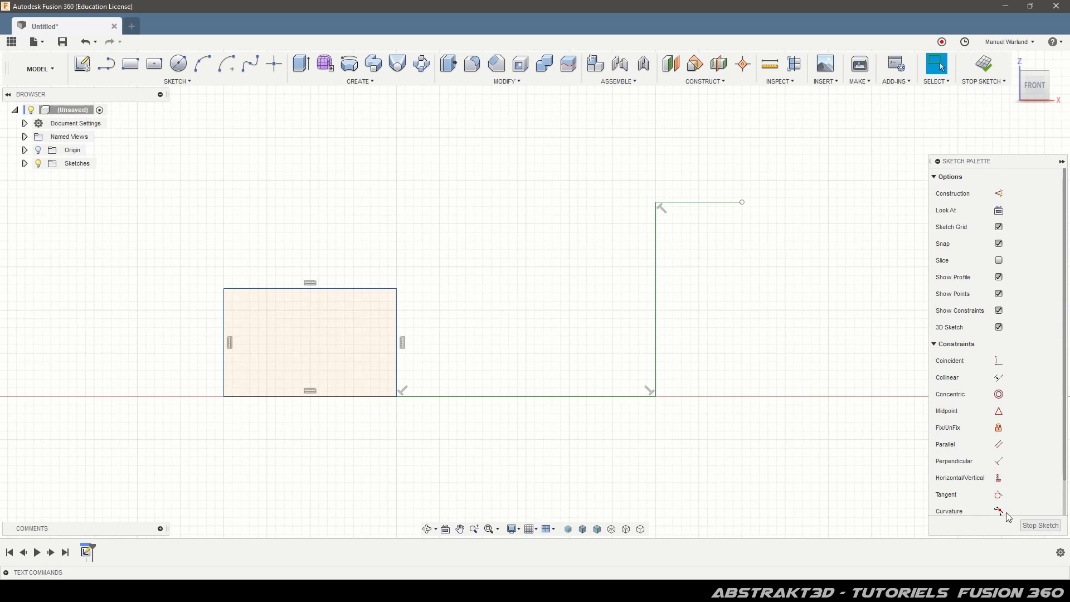
scroll(1002, 514, "down", 2)
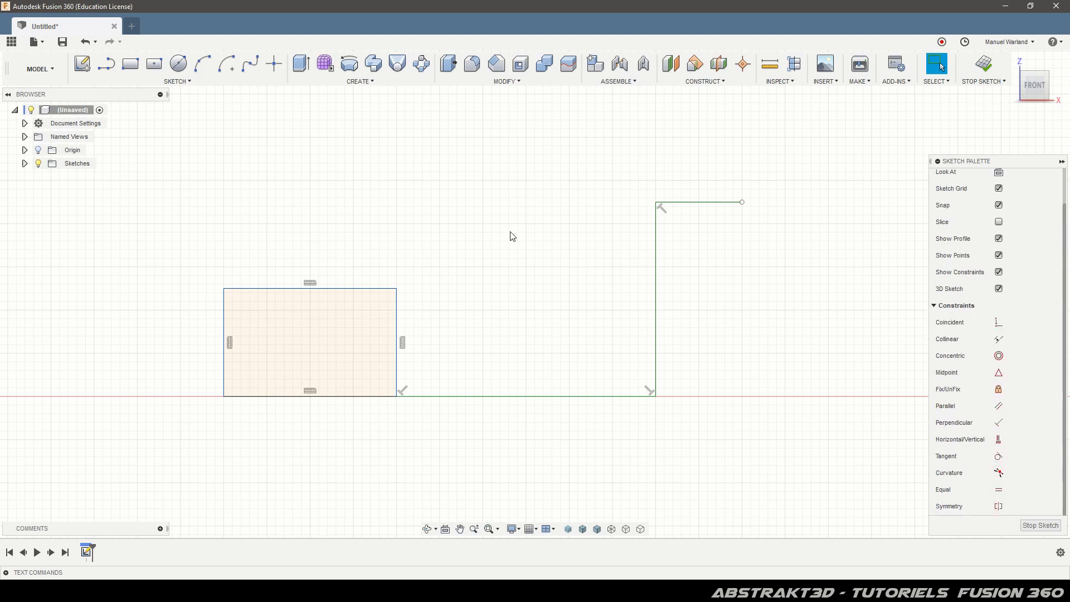
left_click(253, 67)
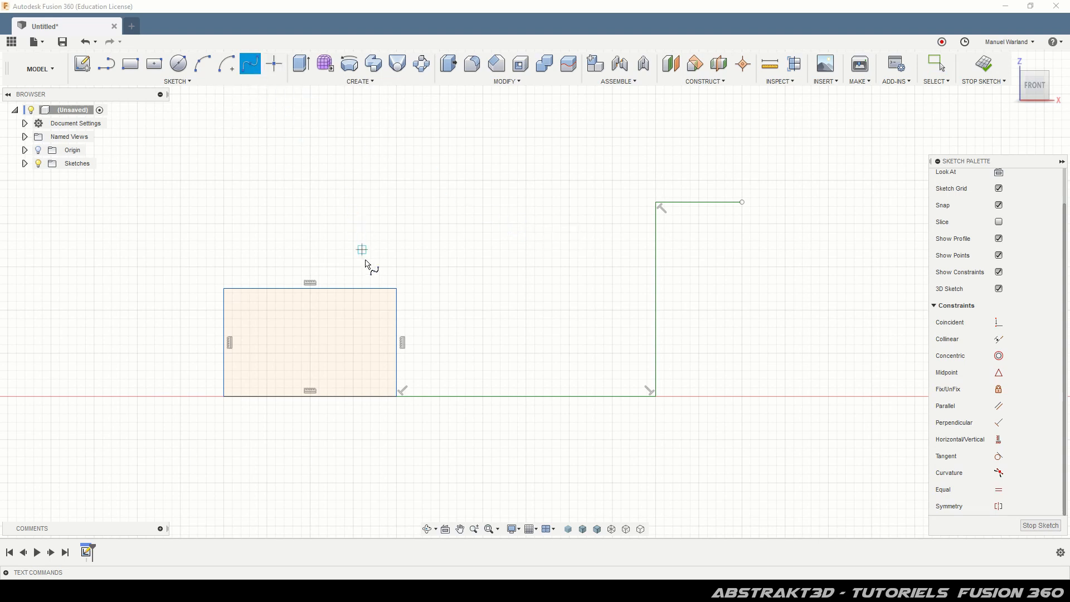
left_click(396, 288)
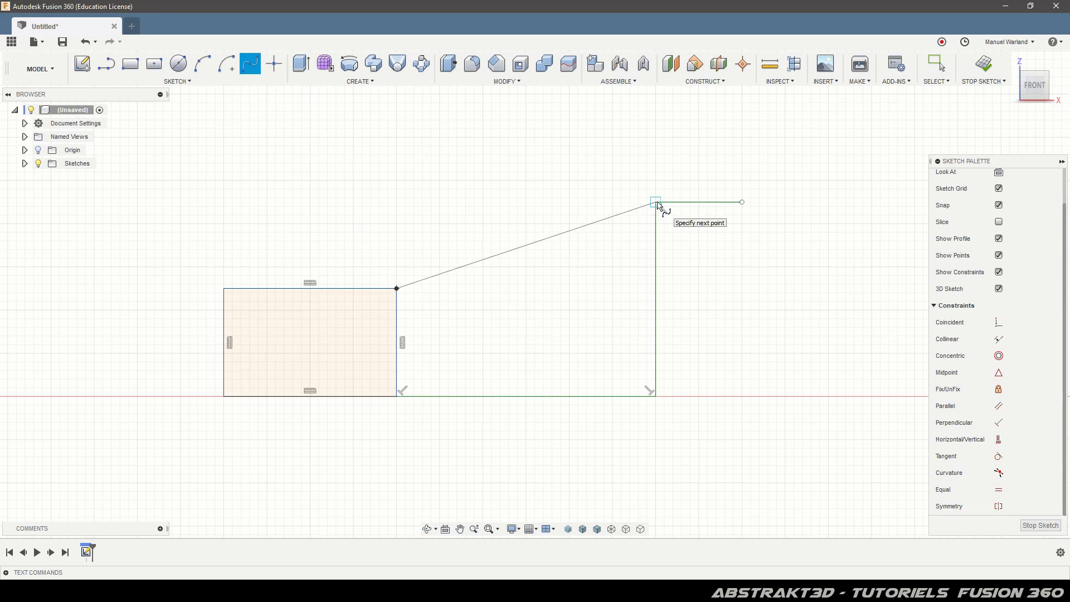
left_click(656, 202)
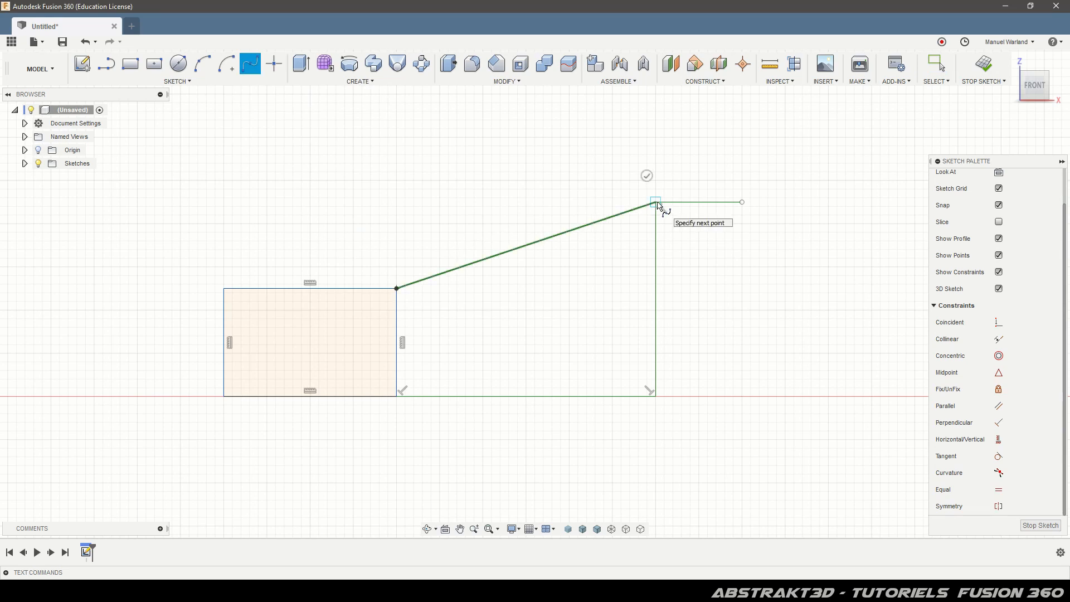
left_click(647, 176)
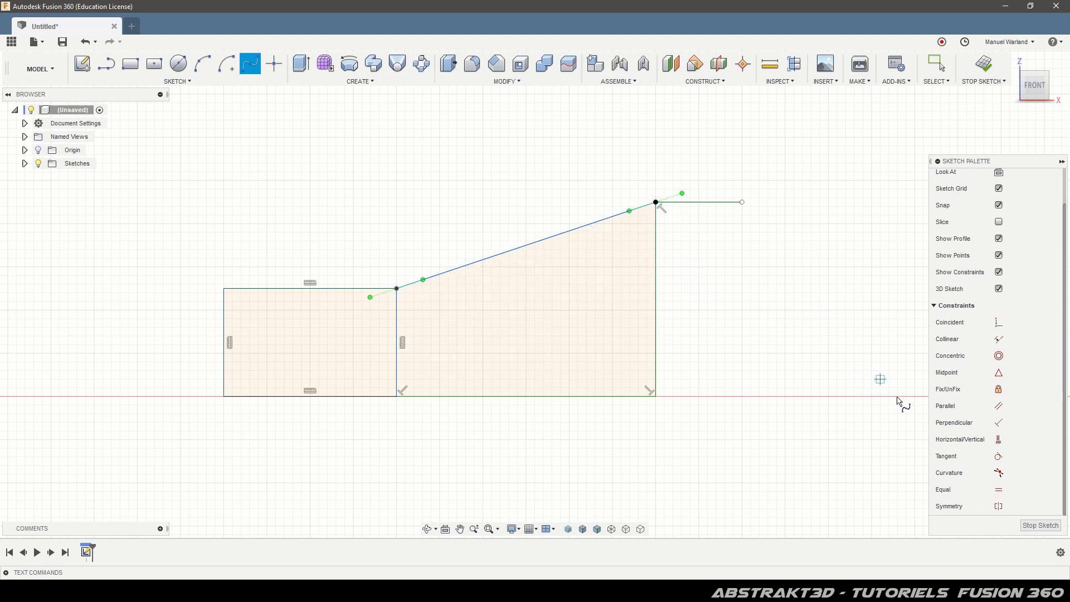
Apply Curvature constraints between the spline and the rectangle's top edge, and between the spline and the short upper line
left_click(998, 473)
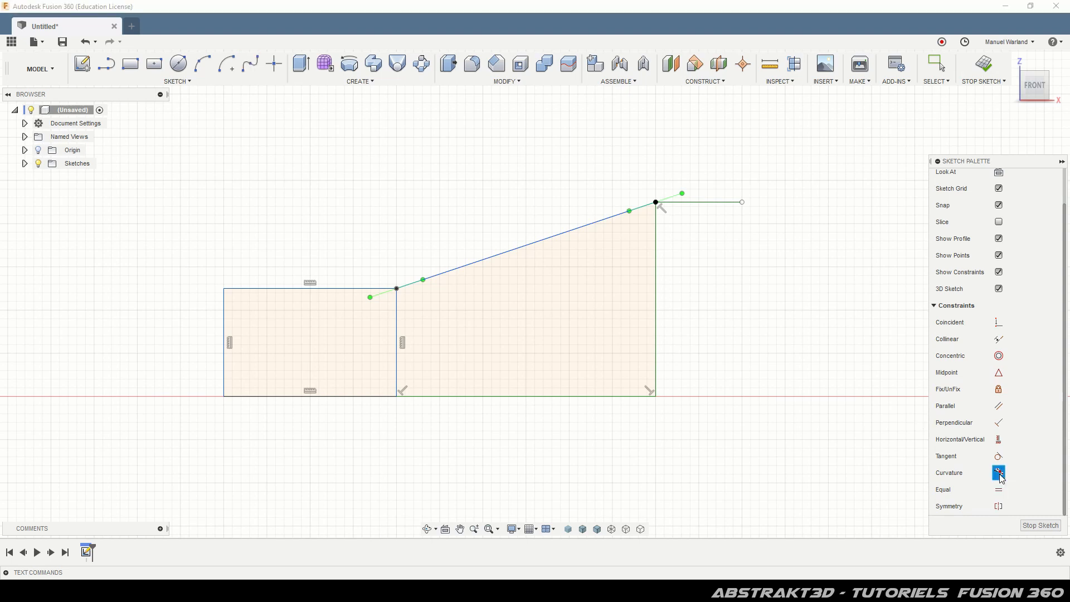
left_click(456, 270)
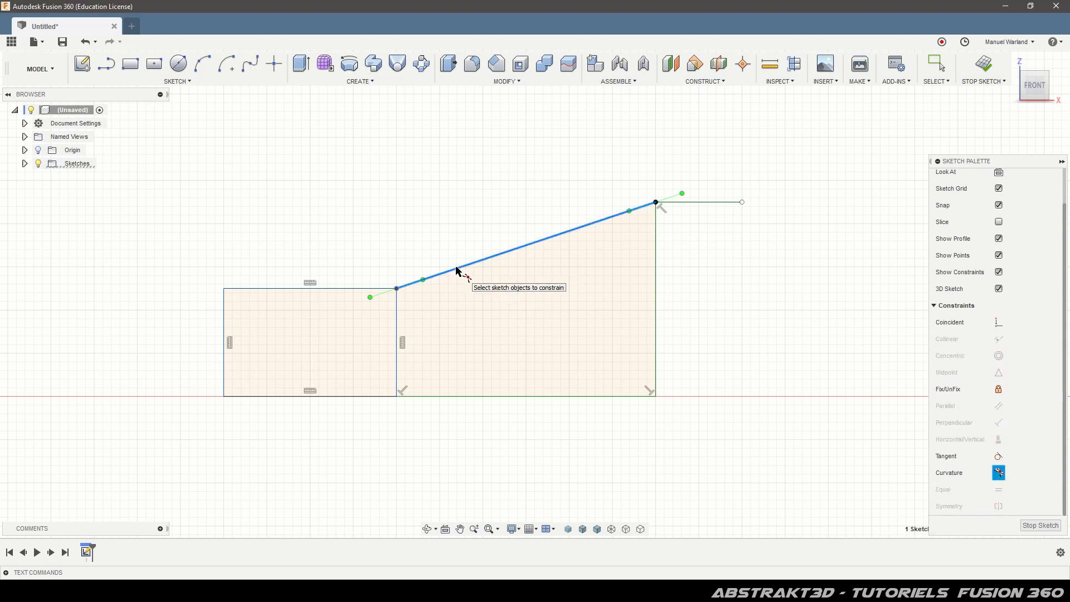
left_click(355, 289)
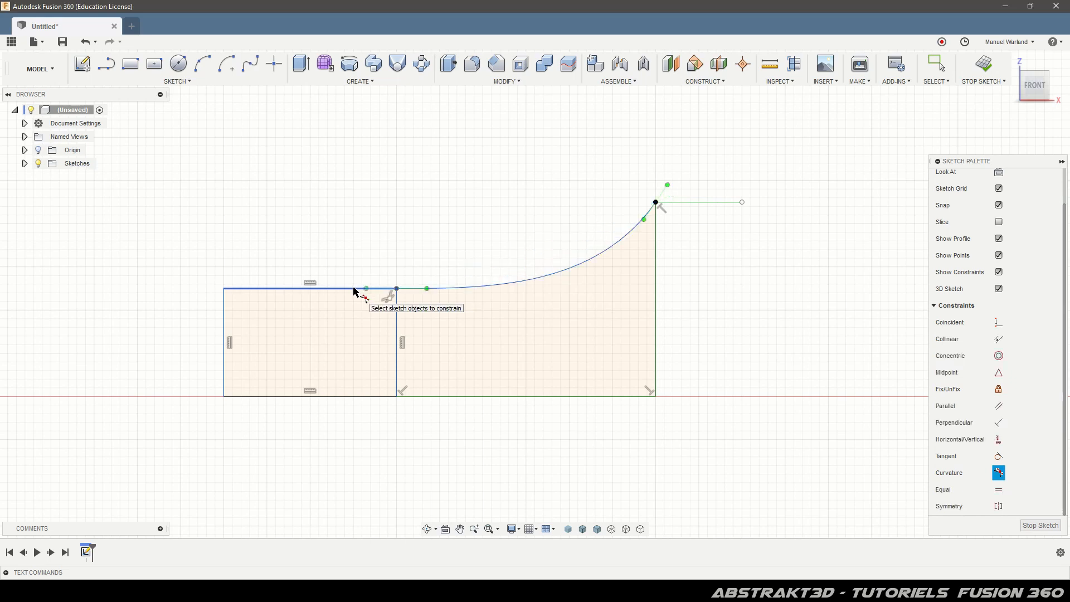
left_click(647, 222)
left_click(705, 202)
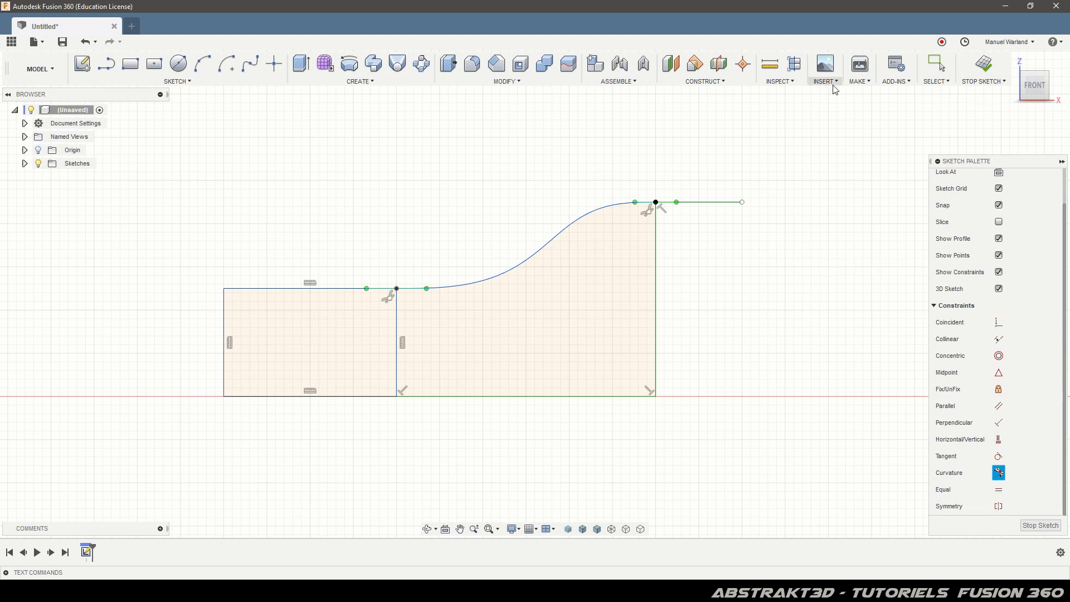
left_click(796, 86)
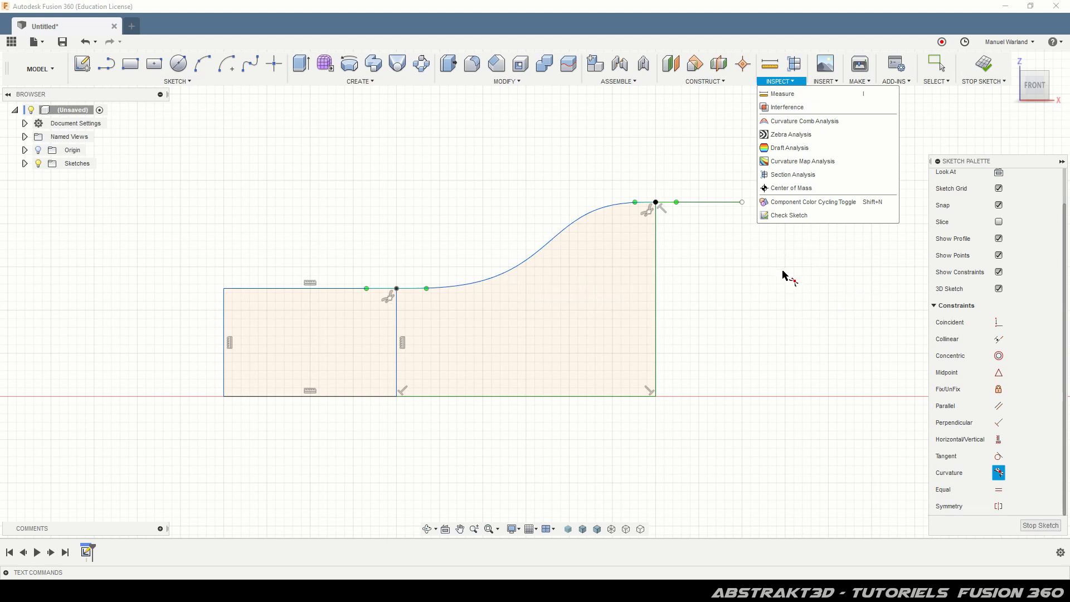
left_click(824, 82)
left_click(941, 67)
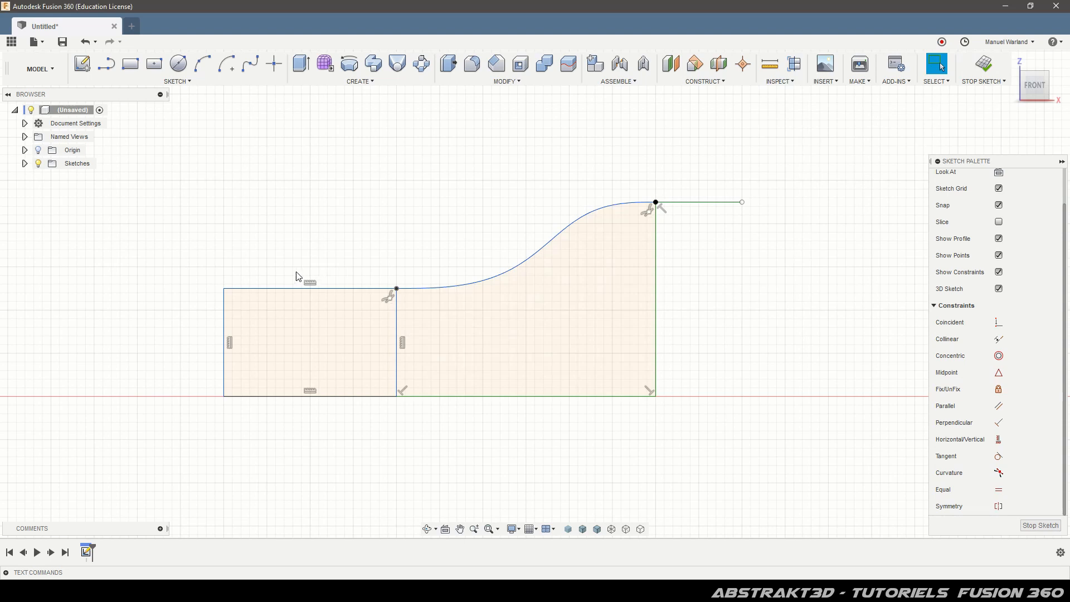
Make the second circle in the row below the trapezoid equal to the dimensioned 140 mm circle
scroll(108, 274, "down", 8)
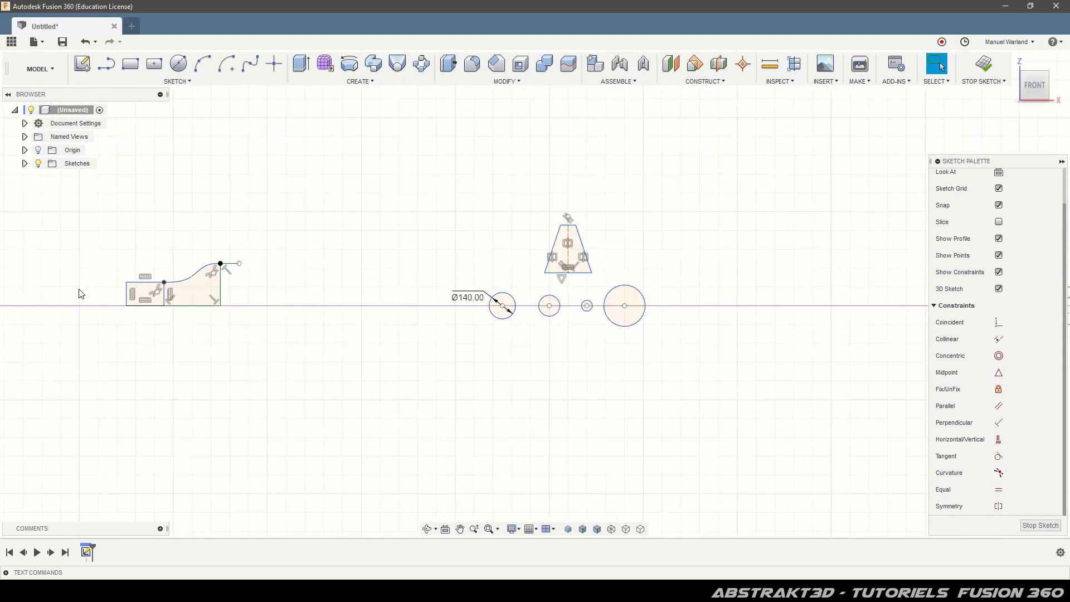
scroll(603, 278, "up", 5)
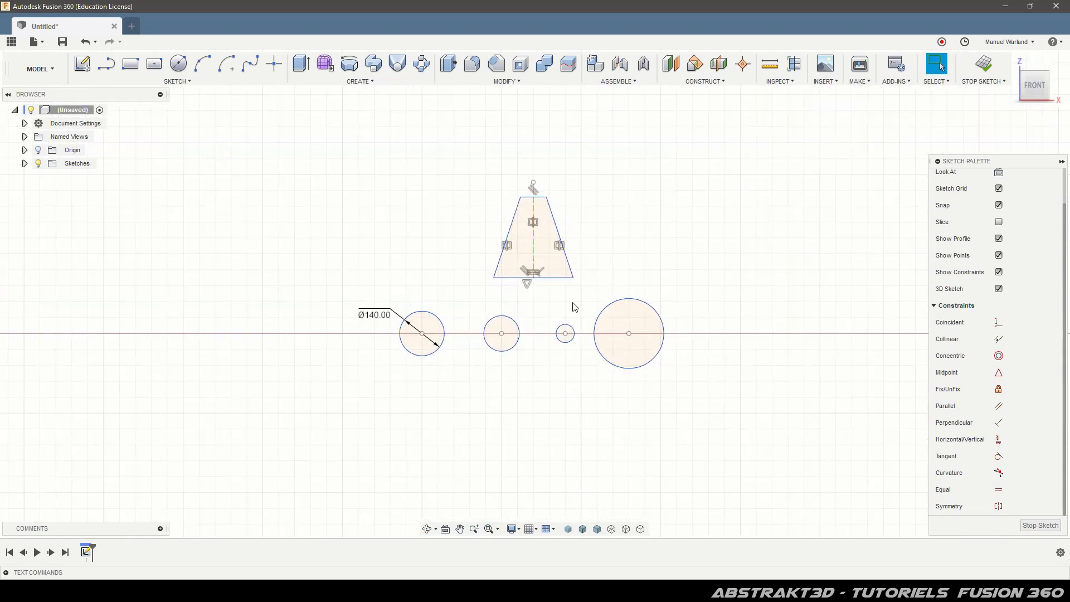
scroll(494, 428, "up", 2)
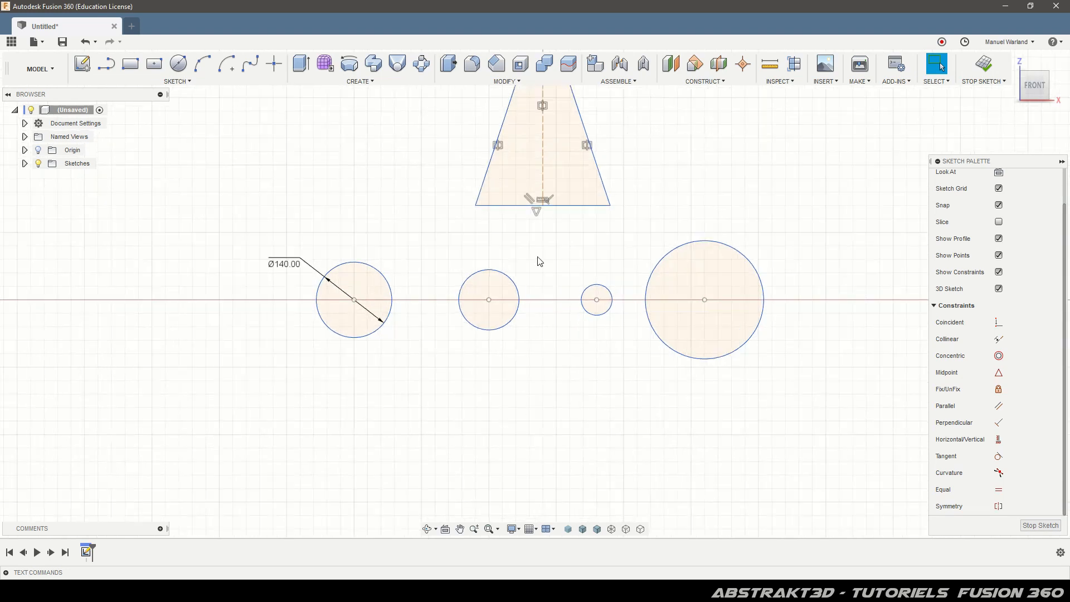
scroll(547, 253, "up", 1)
scroll(546, 253, "down", 1)
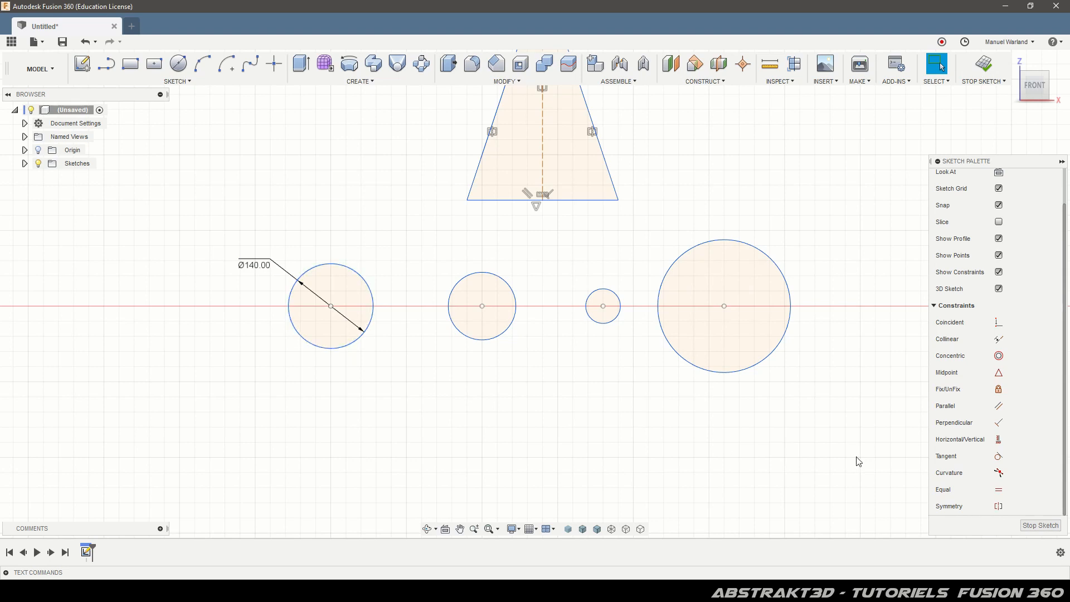
left_click(997, 489)
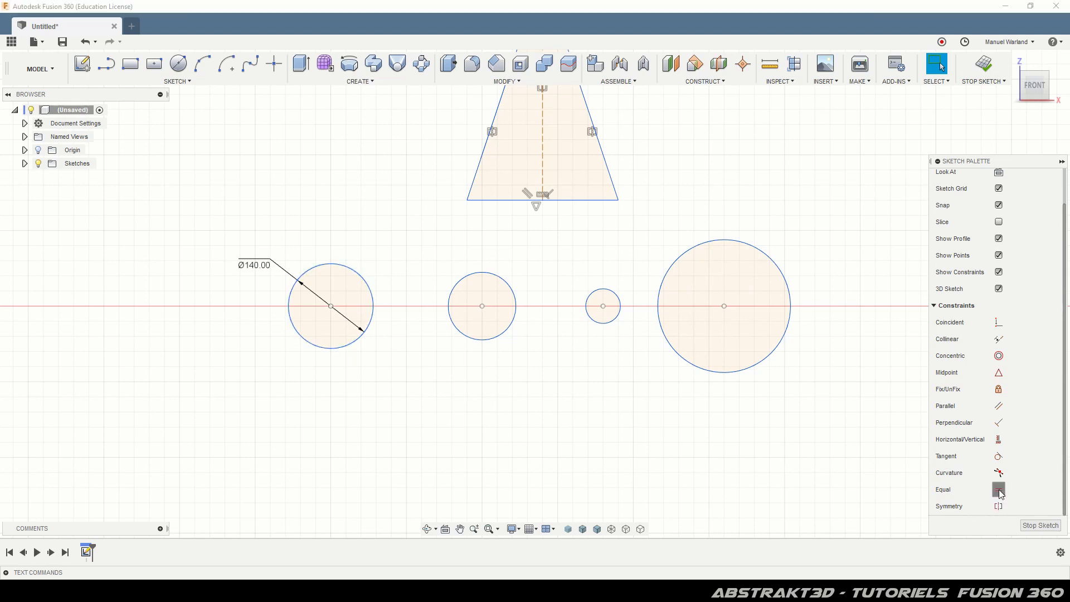
left_click(355, 346)
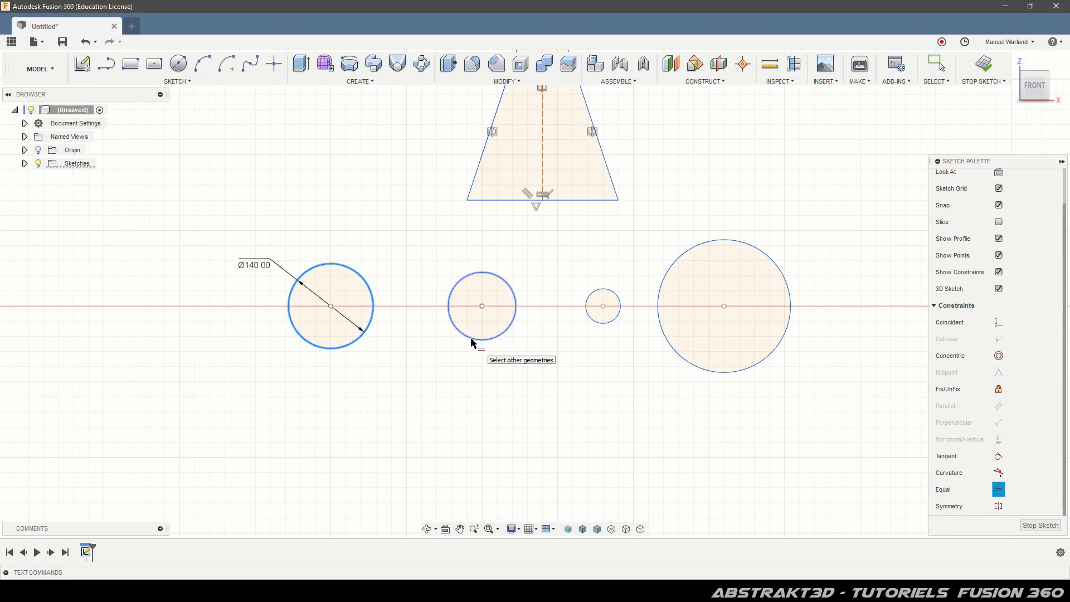
left_click(471, 339)
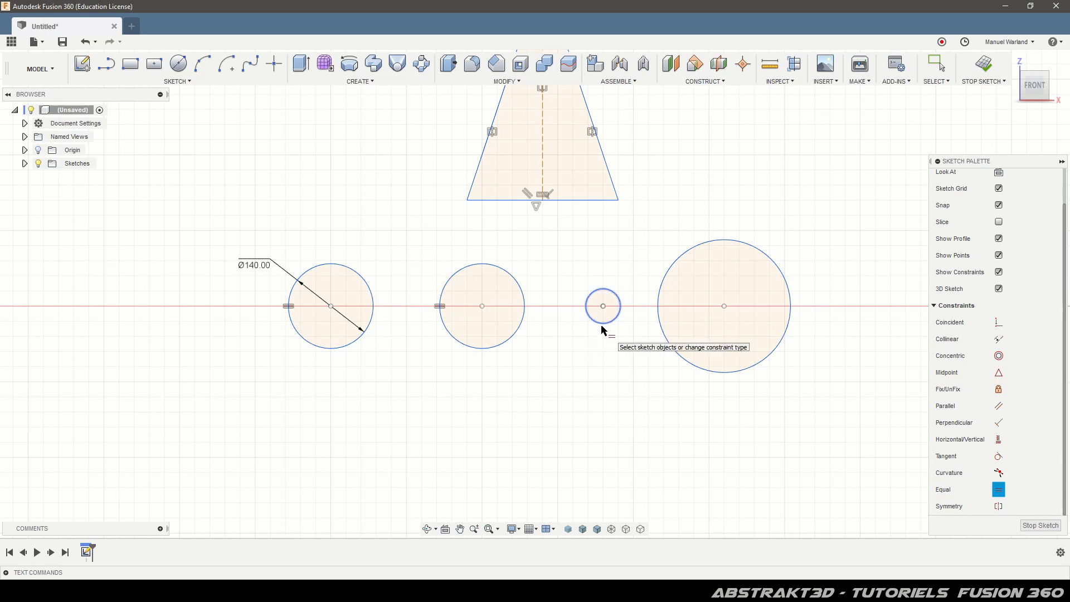
left_click(932, 71)
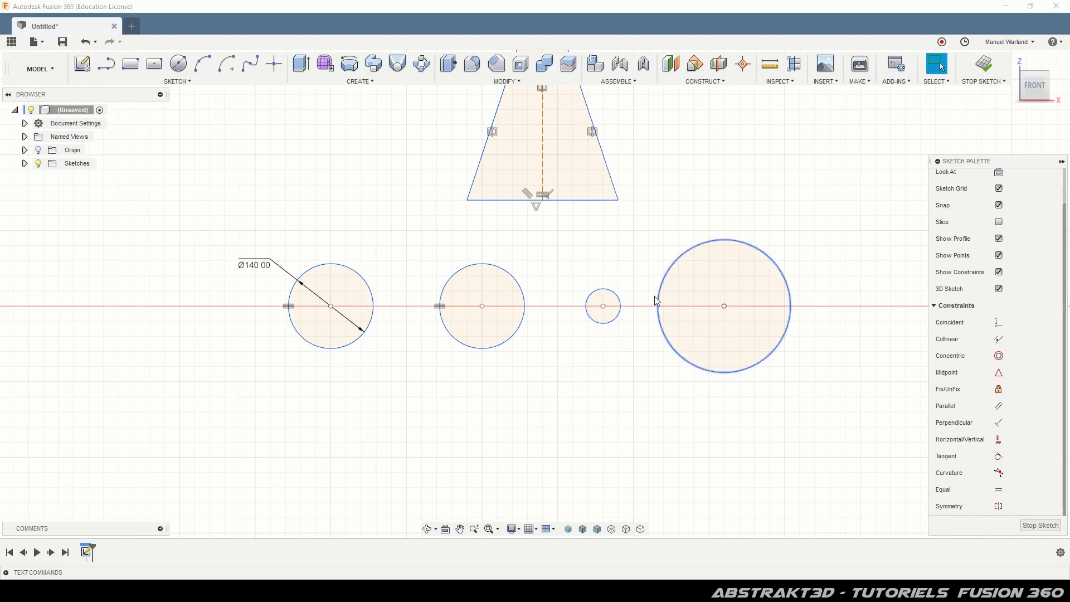
Make the small third circle and the large fourth circle equal to the dimensioned circle in one Equal operation
left_click(609, 327)
left_click(669, 350, "ctrl")
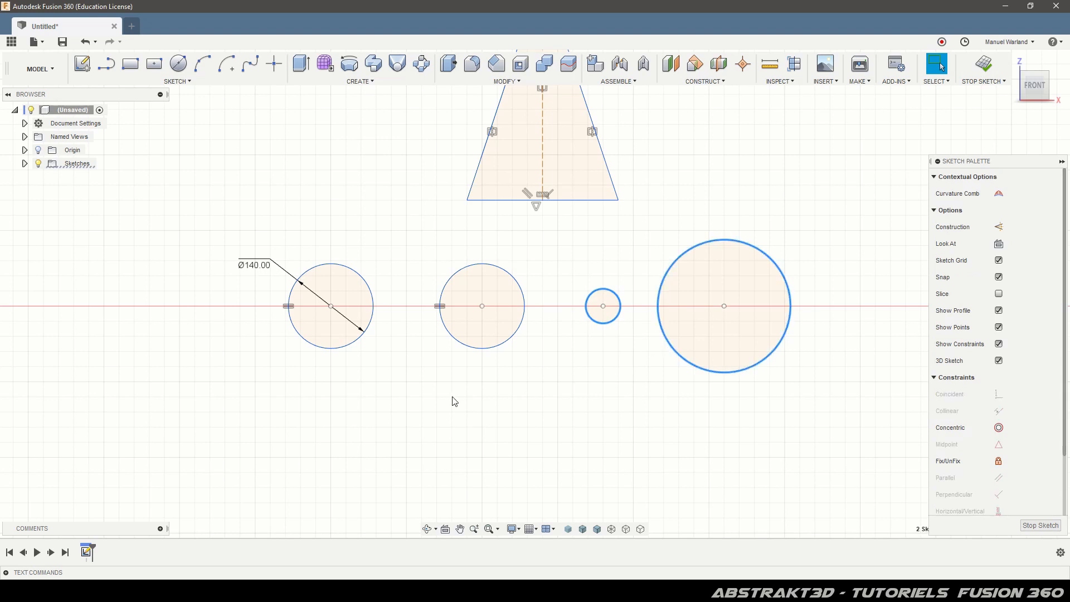
left_click(360, 340, "ctrl")
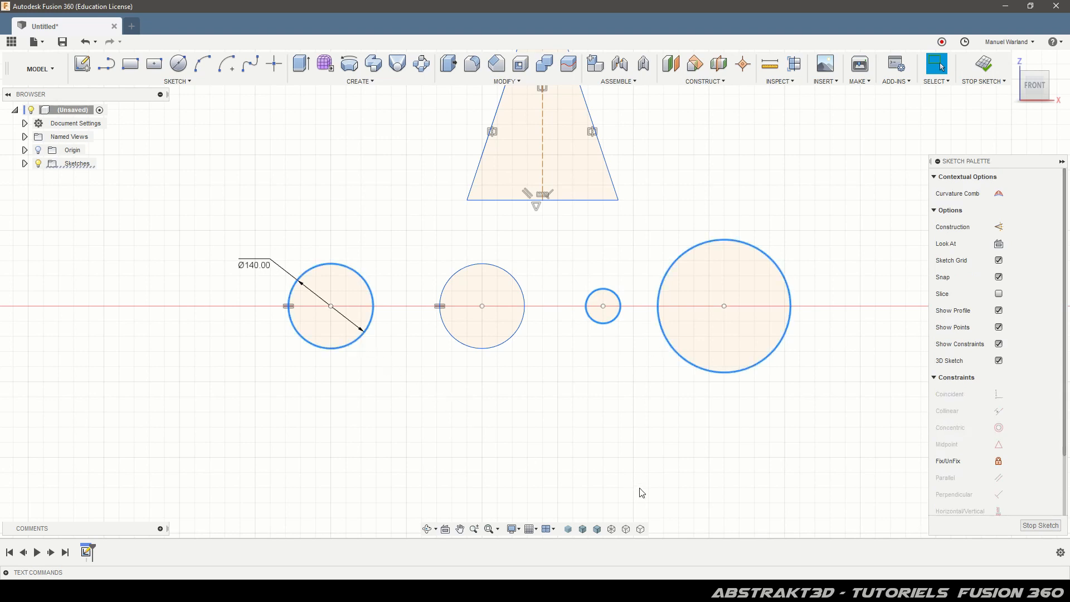
scroll(1029, 475, "down", 3)
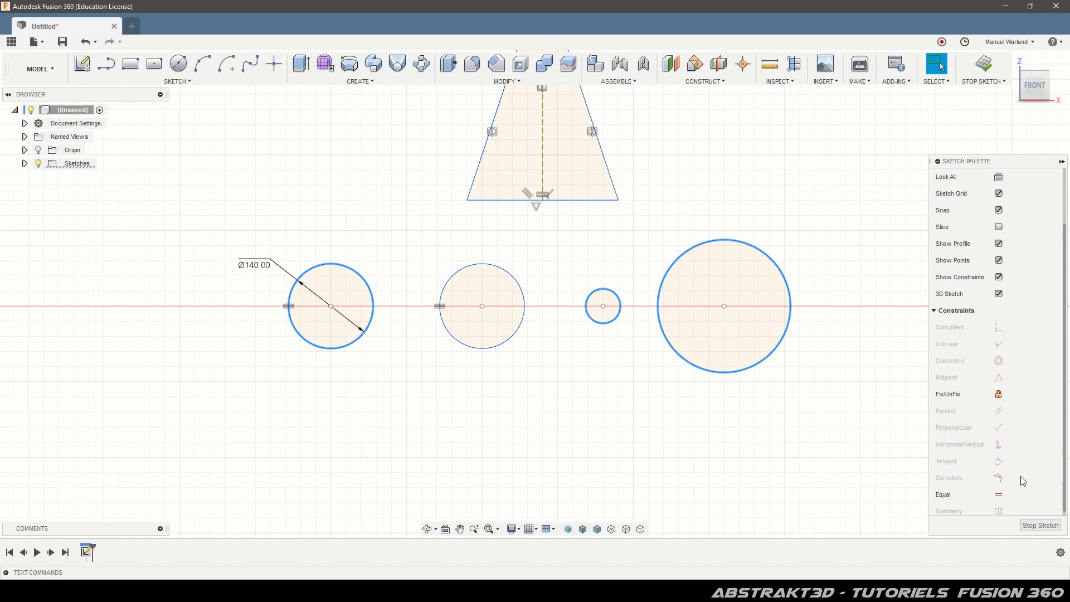
left_click(998, 489)
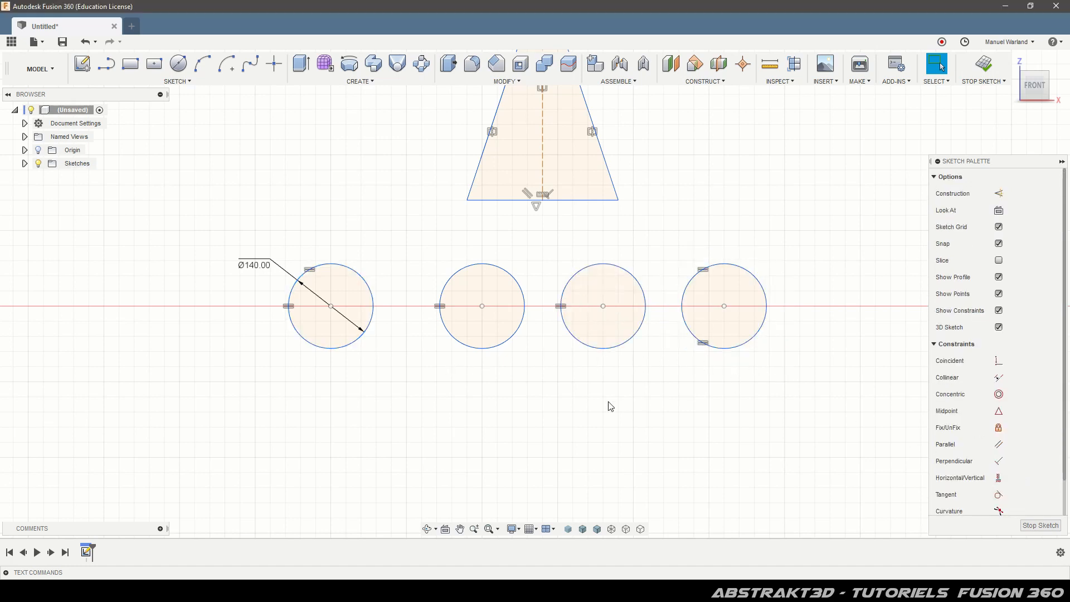
Set the diameter dimension of the first circle in the row to 50 mm
double_click(254, 265)
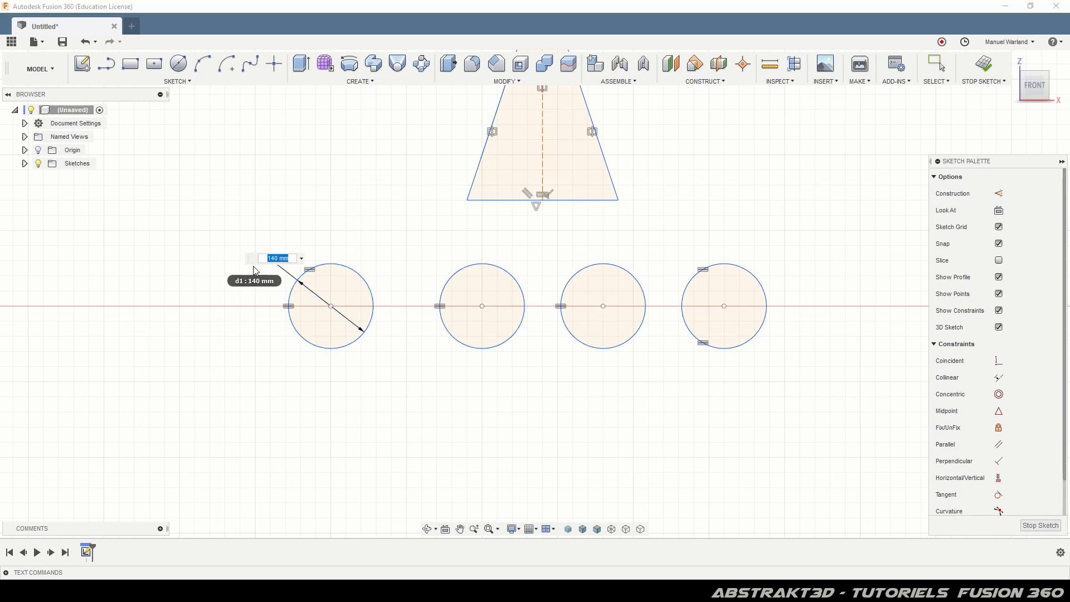
type("50")
key("Return")
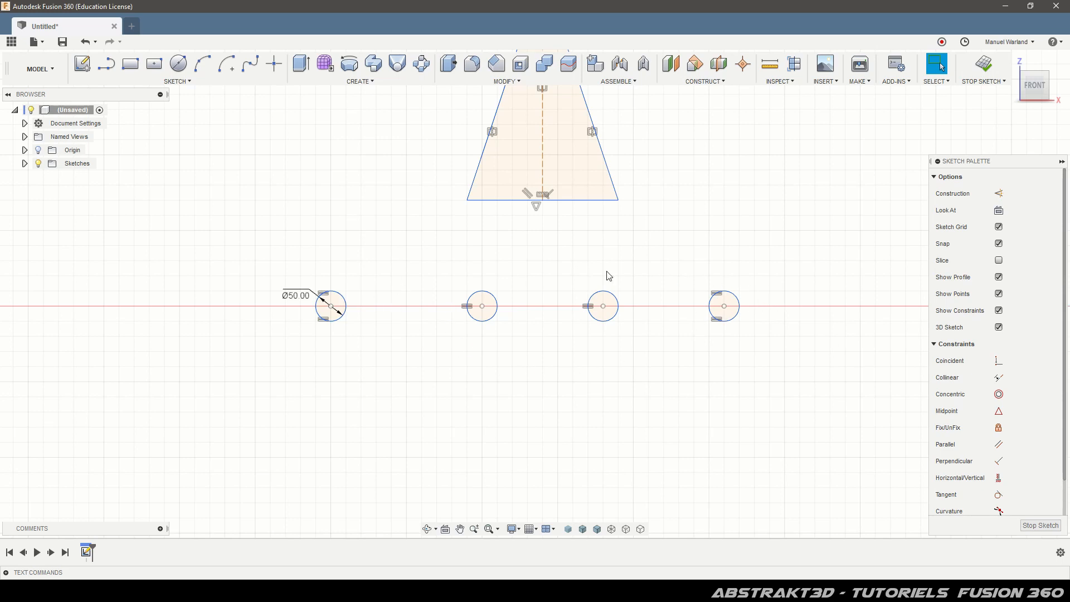
Try to make the trapezoid's bottom and top edges equal with the Equal constraint
scroll(449, 462, "down", 4)
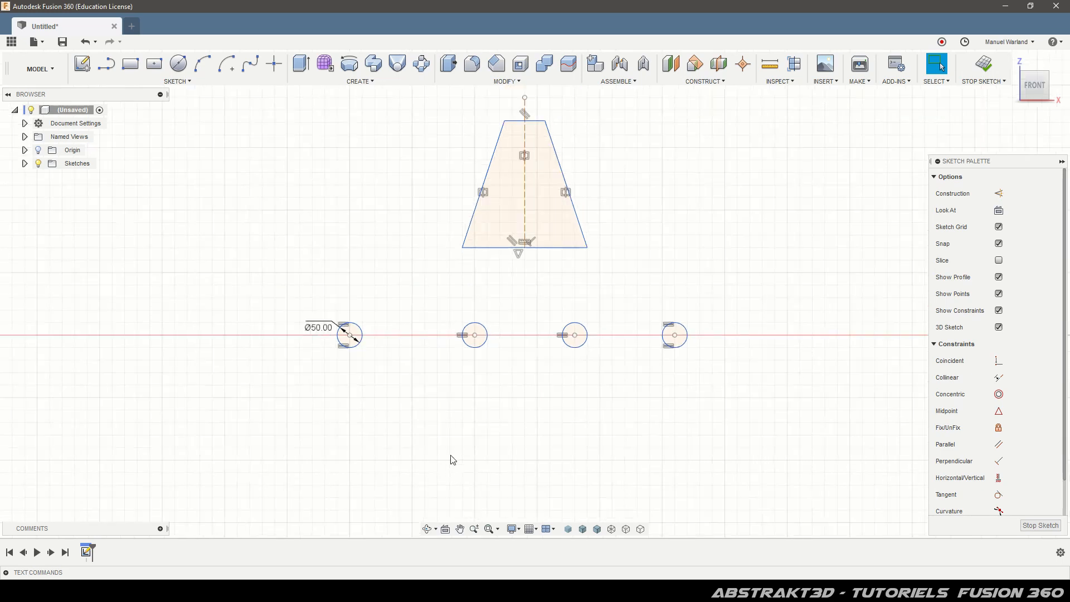
scroll(425, 200, "up", 4)
scroll(669, 366, "up", 1)
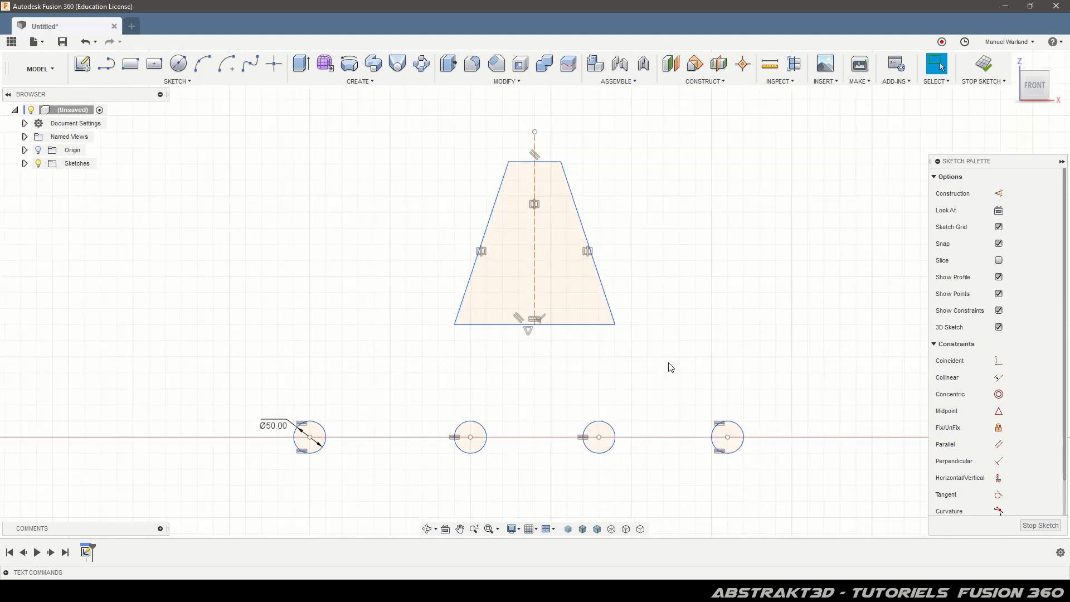
scroll(975, 488, "down", 1)
left_click(998, 490)
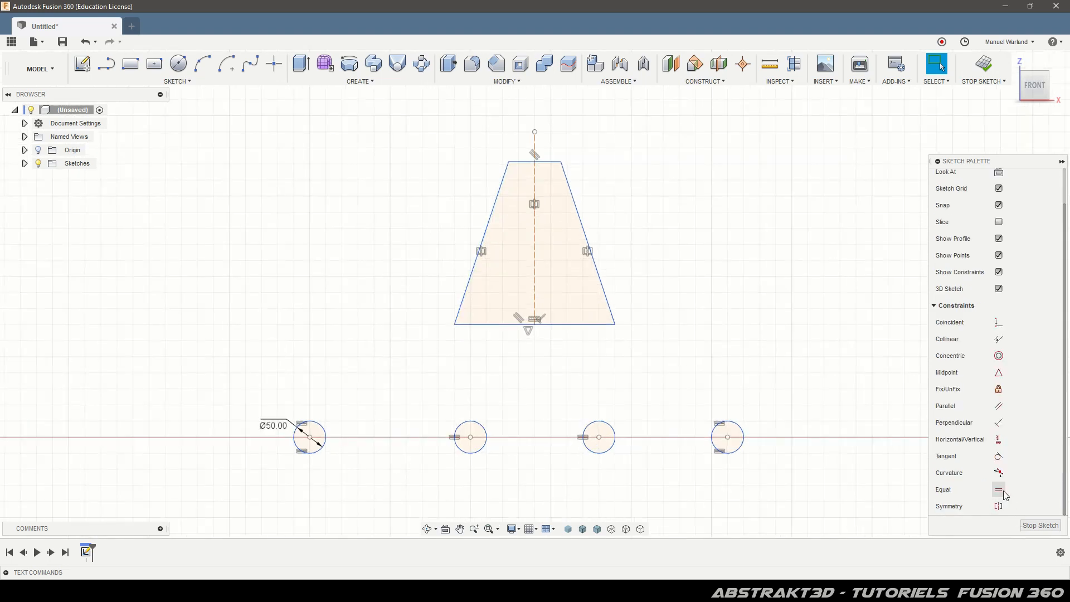
left_click(557, 327)
left_click(549, 163)
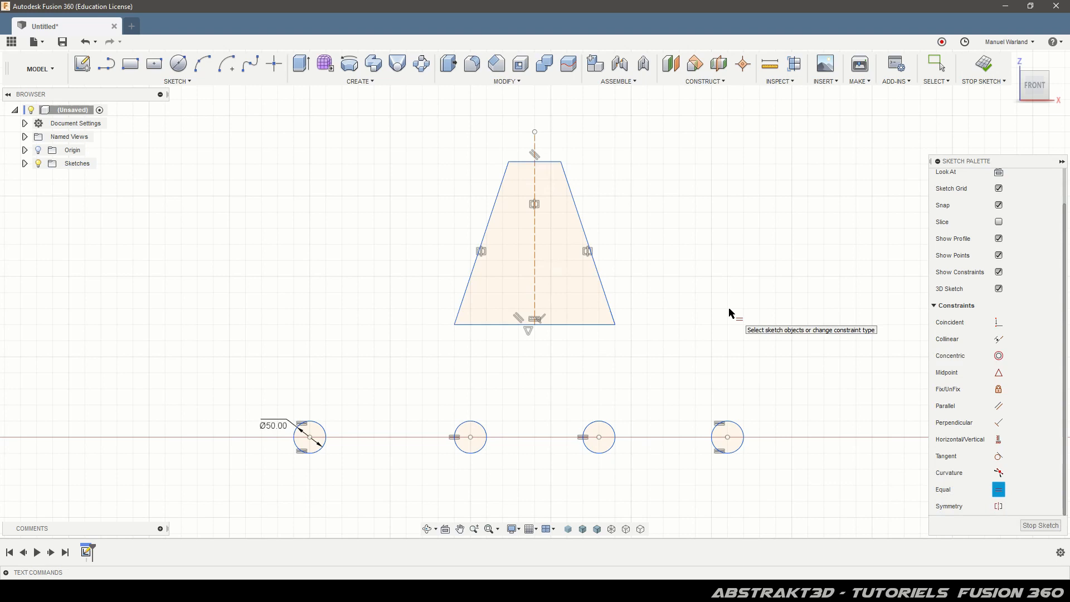
key("Escape")
Add a length dimension to the trapezoid's bottom edge, placed just below it
key("d")
left_click(571, 326)
left_click(553, 364)
key("Return")
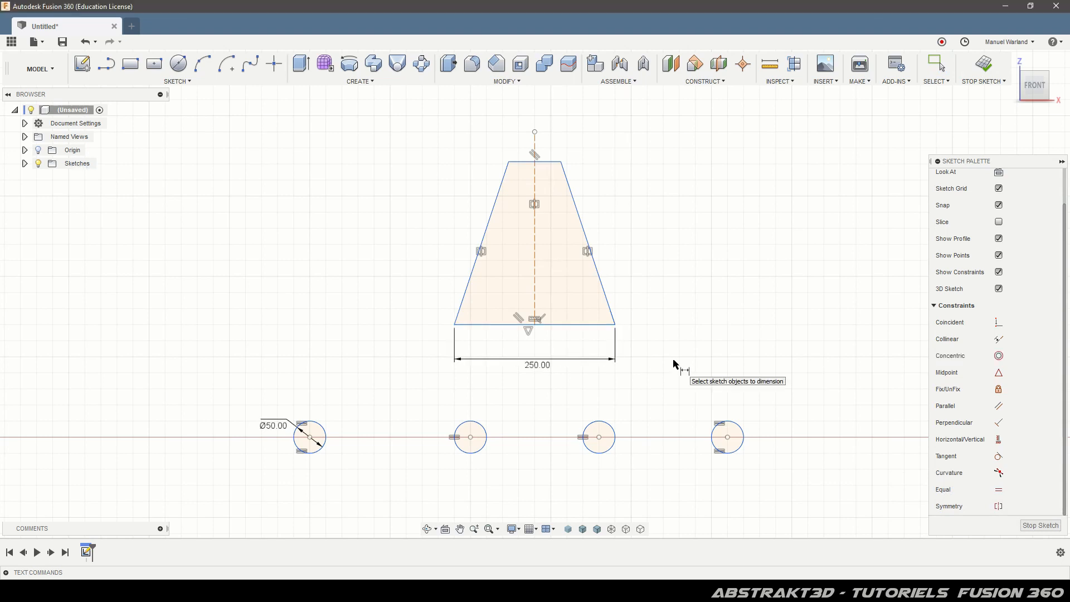
Try the Equal constraint again between the trapezoid's dimensioned bottom edge and its top edge
left_click(999, 489)
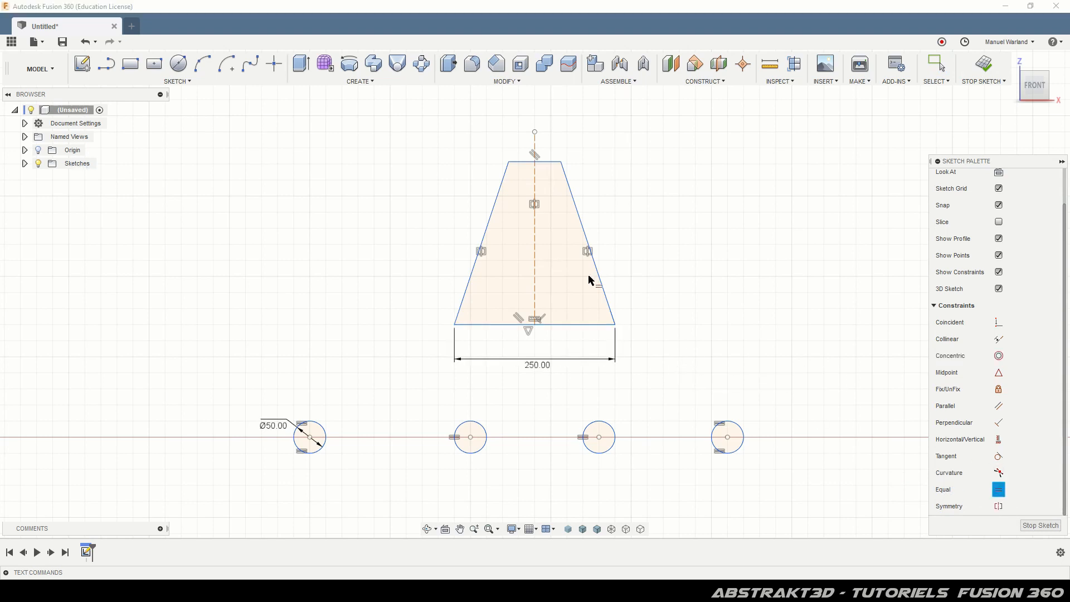
left_click(573, 324)
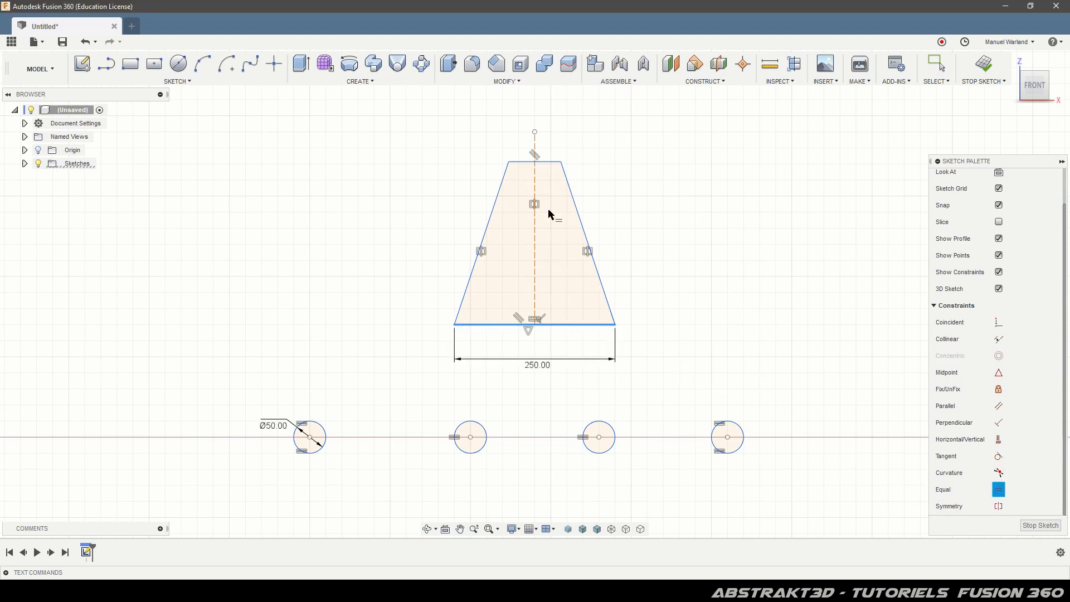
left_click(549, 165)
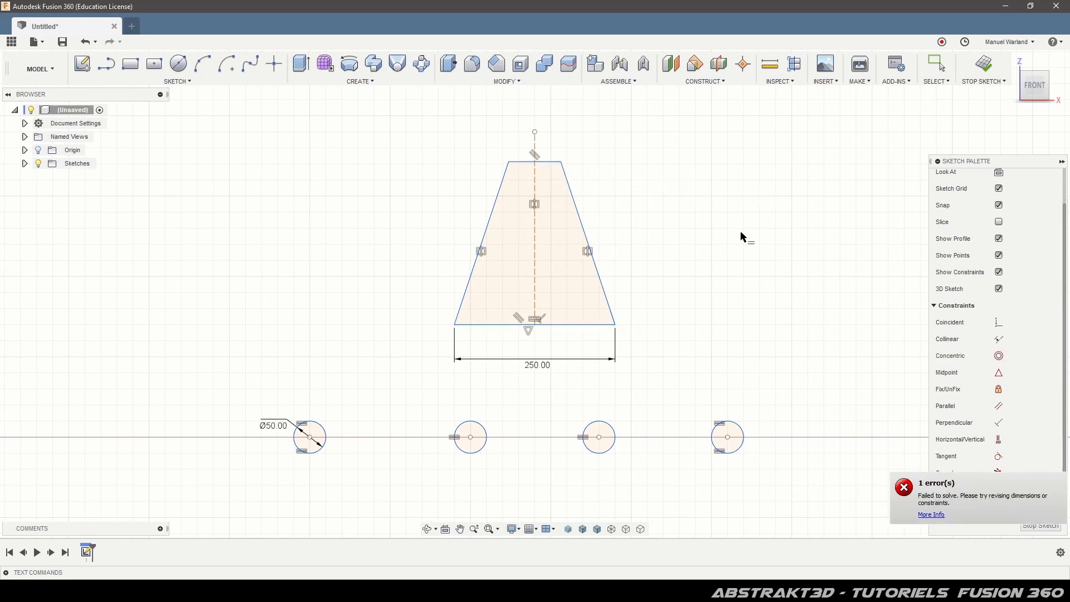
key("Escape")
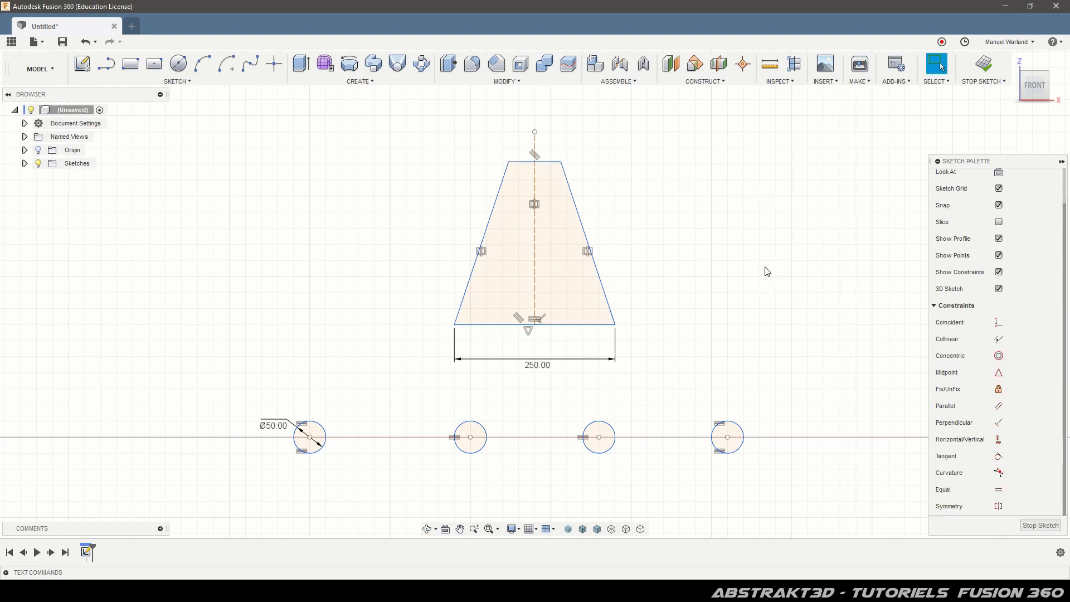
Delete the trapezoid's symmetry constraint, the constraint beside the bottom edge's midpoint, and the dashed construction centerline
left_click(481, 251)
key("Delete")
left_click(518, 320)
key("Delete")
left_click(534, 216)
key("Delete")
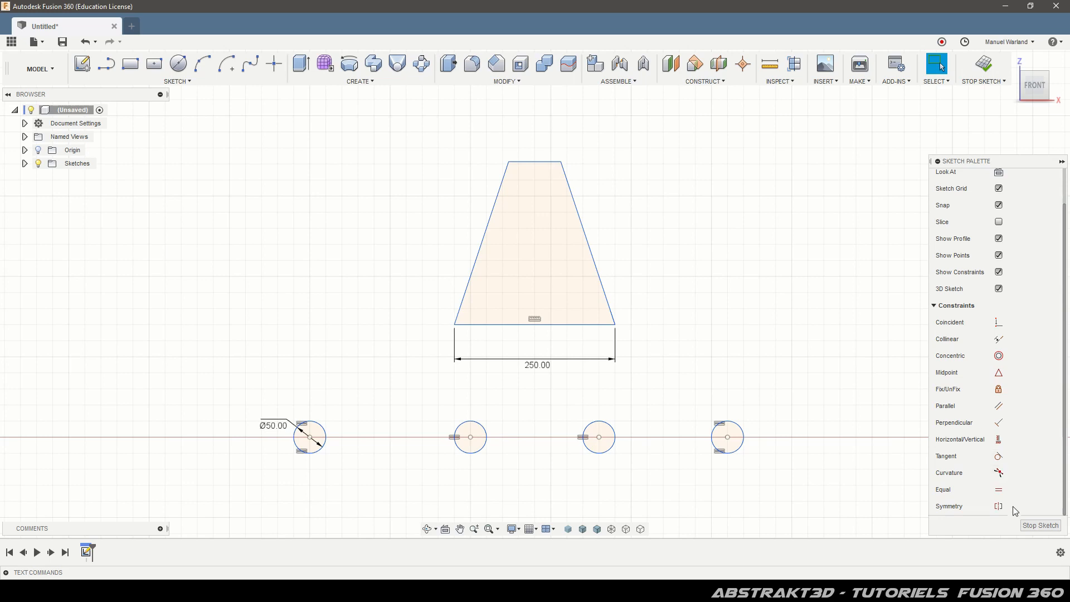
Try Equal between the bottom and top edges of the trapezoid without its centerline, and undo it
left_click(999, 490)
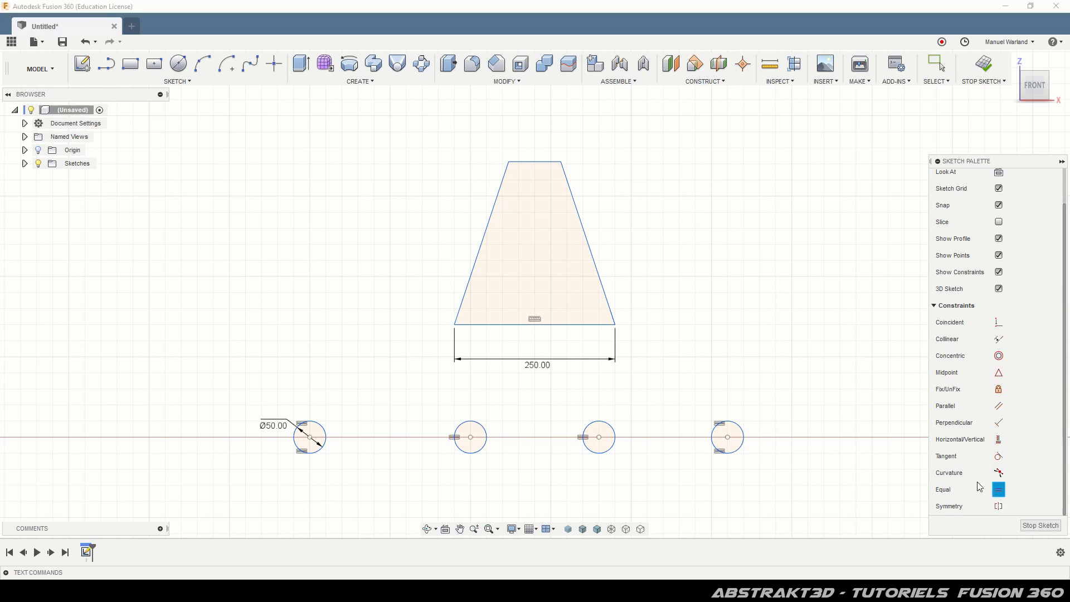
left_click(561, 324)
left_click(542, 163)
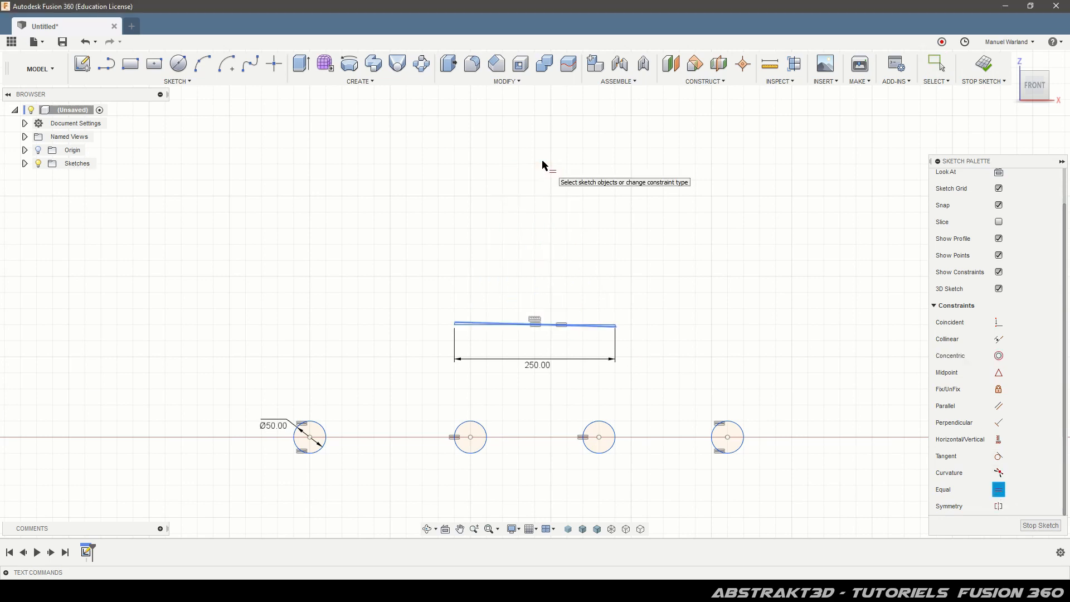
left_click(483, 323)
key("Escape")
key("Escape")
key("ctrl+z")
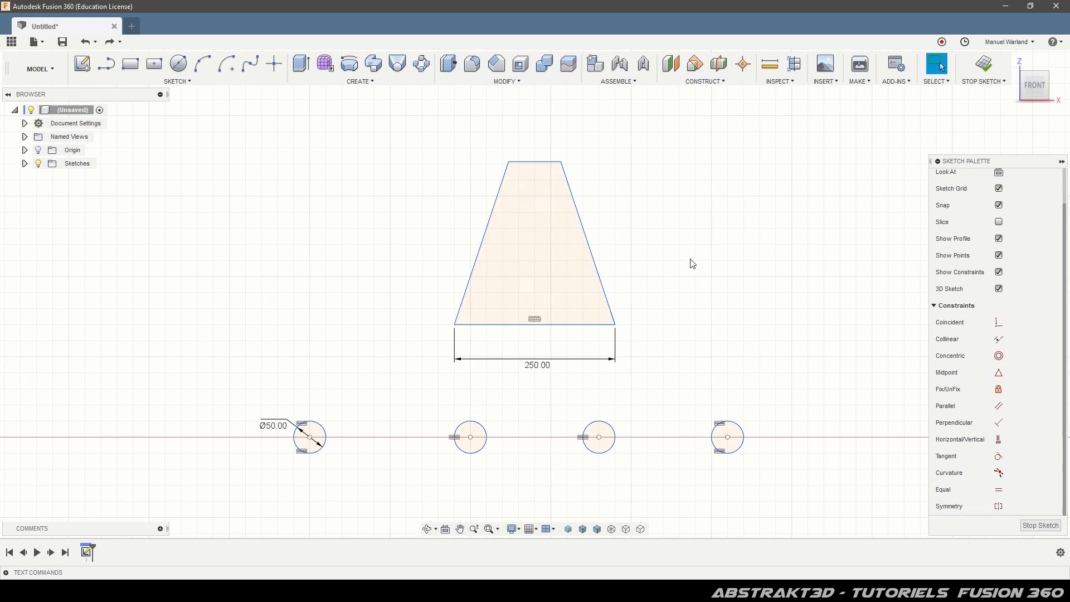
Dimension the distance between the trapezoid's top and bottom edges as 250 mm
key("d")
left_click(542, 162)
left_click(554, 325)
left_click(358, 245)
type("250")
key("Return")
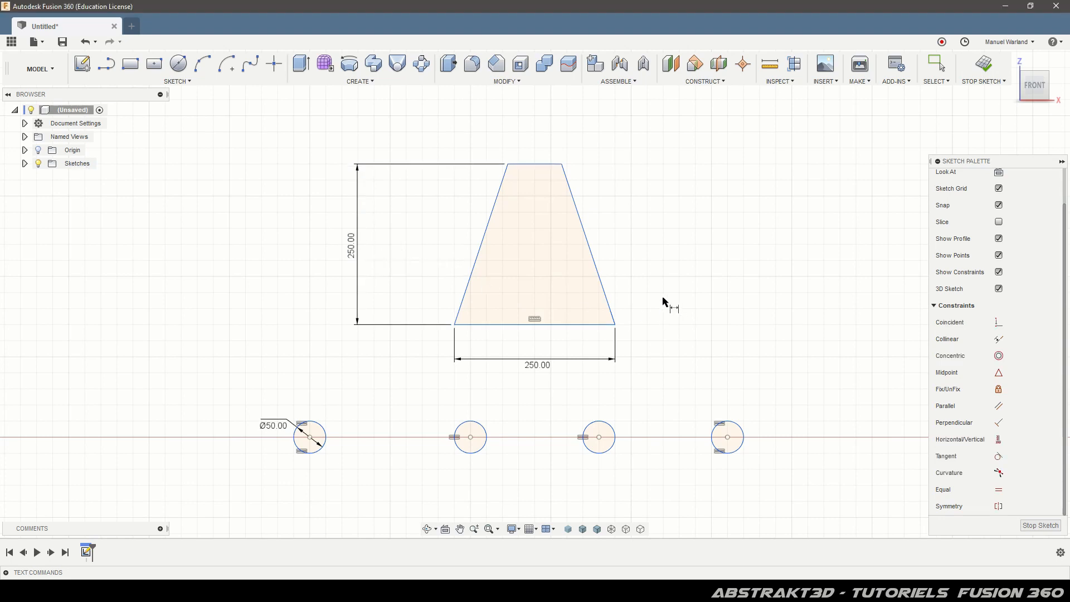
key("Escape")
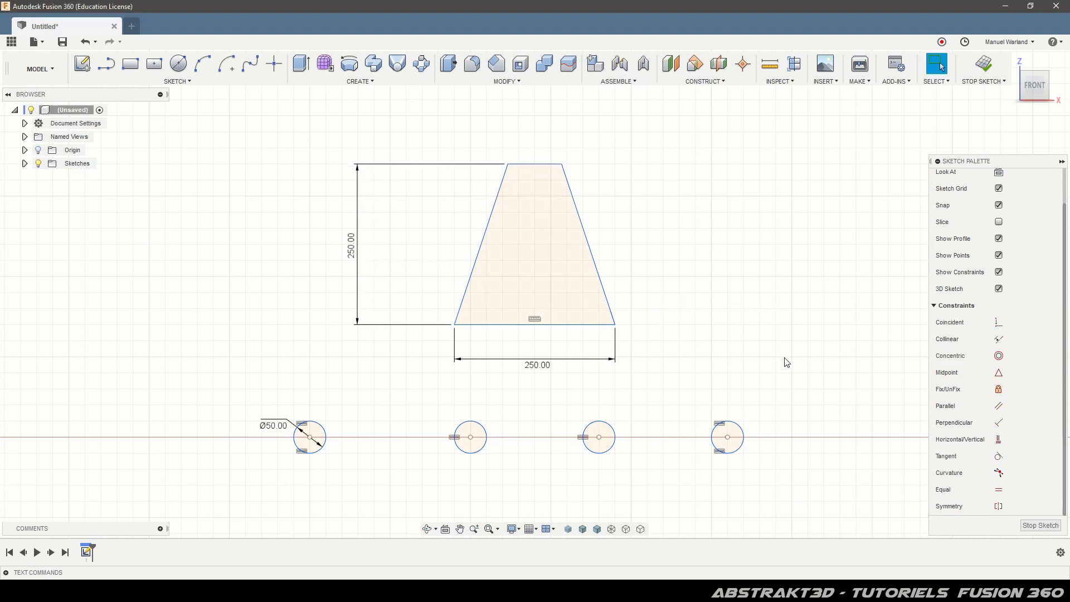
Make the trapezoid's top edge equal to its bottom edge, and constrain its right side to be vertical
left_click(998, 489)
left_click(575, 325)
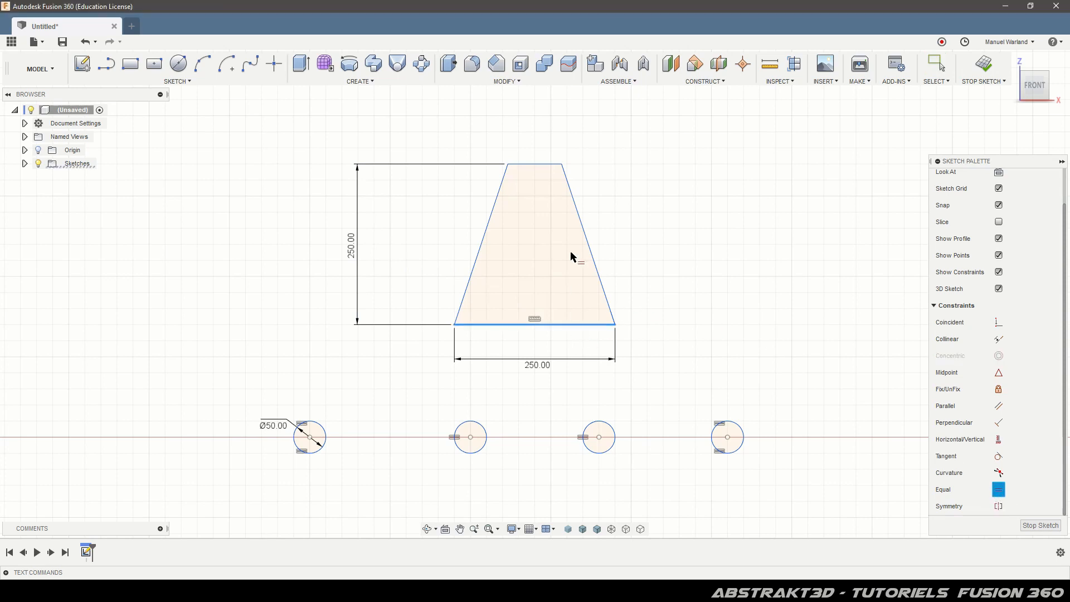
left_click(542, 165)
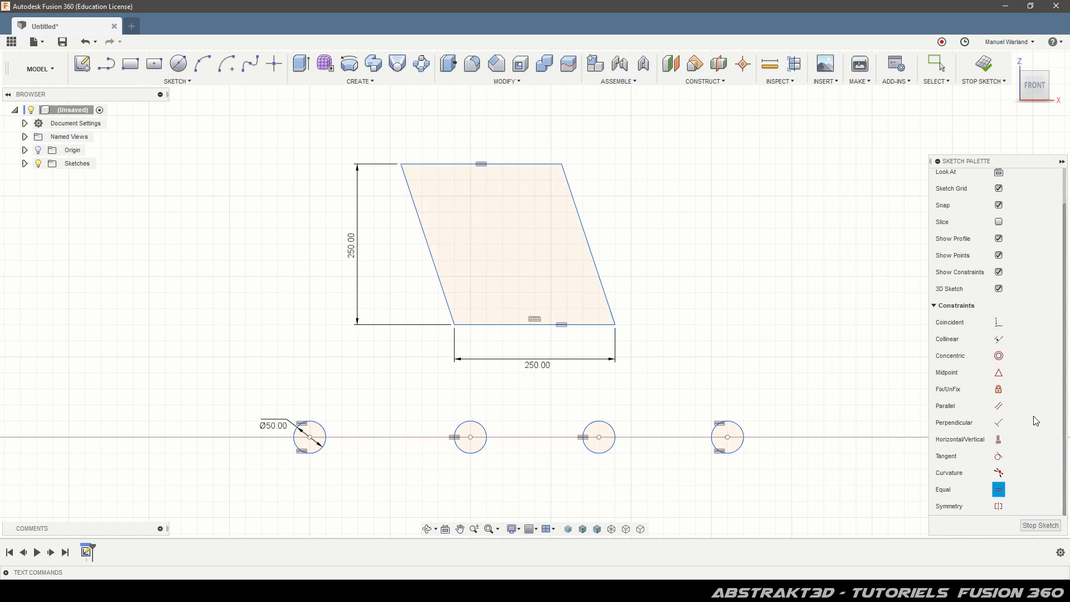
left_click(998, 439)
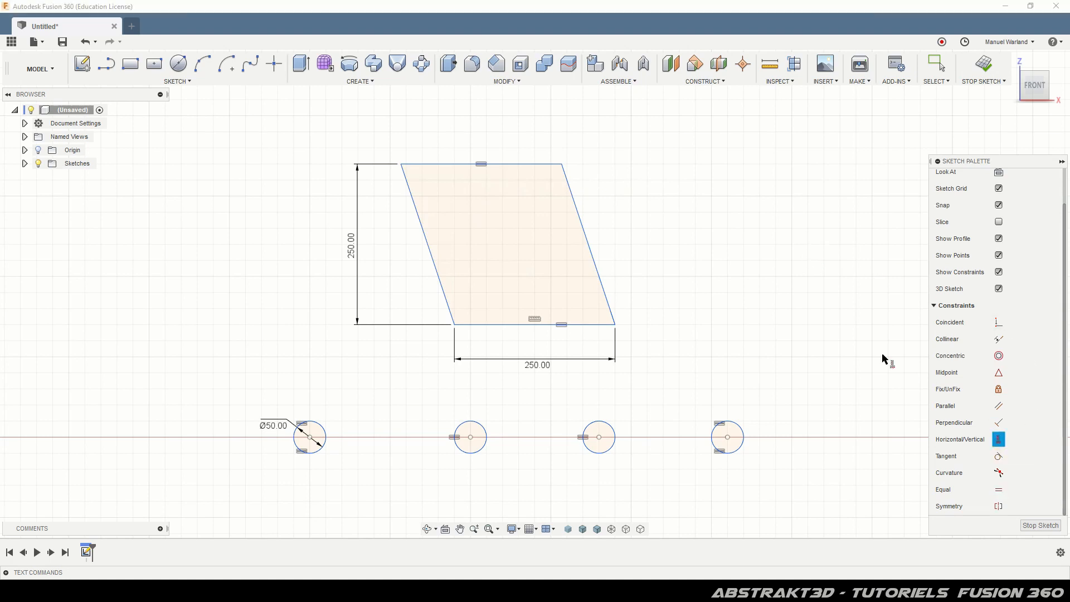
left_click(599, 281)
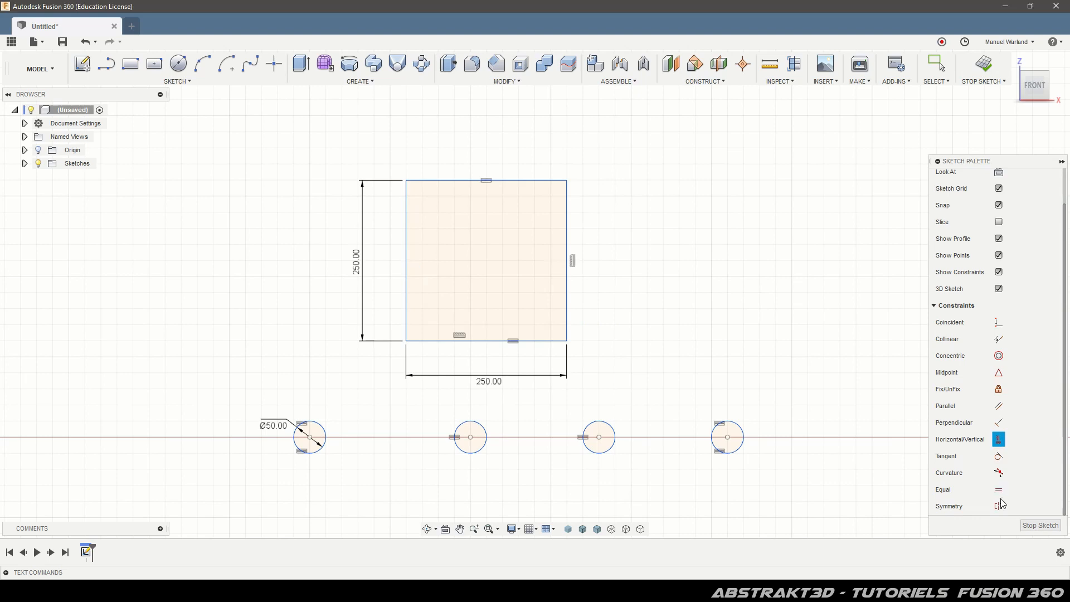
Centre the small left rectangle on the large rectangle's left side with a Midpoint constraint, and reduce the small rectangle's height
scroll(240, 357, "down", 6)
scroll(756, 376, "up", 7)
scroll(524, 418, "up", 6)
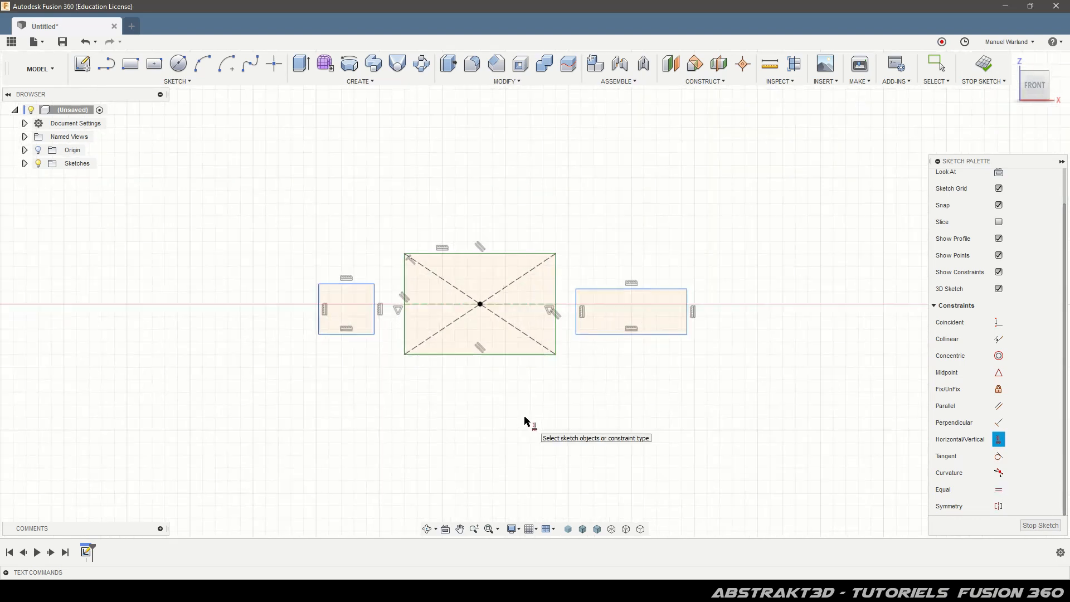
scroll(524, 418, "up", 1)
scroll(524, 420, "up", 2)
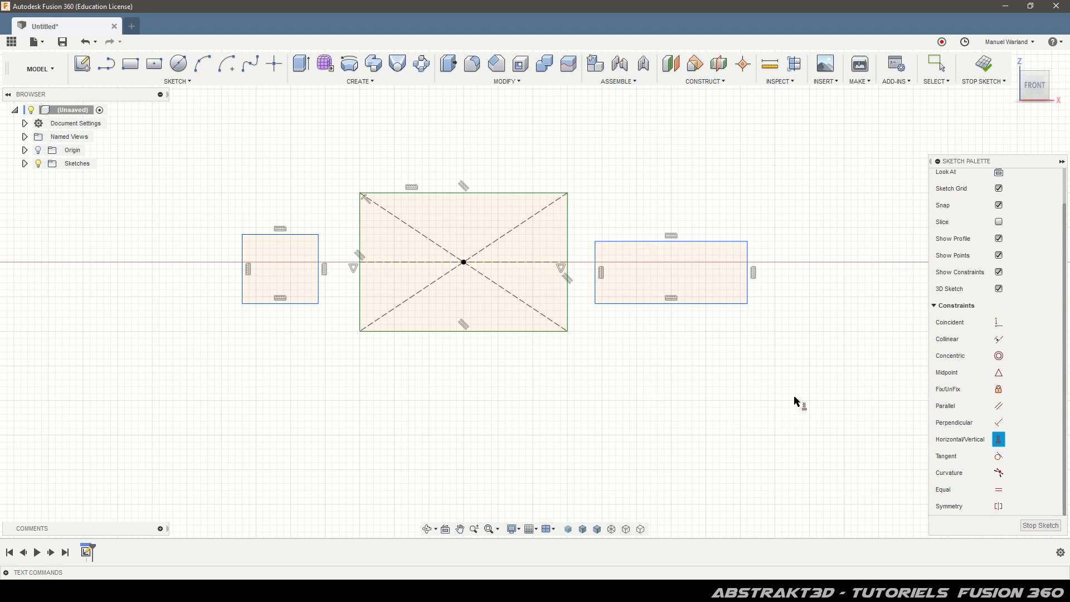
left_click(936, 64)
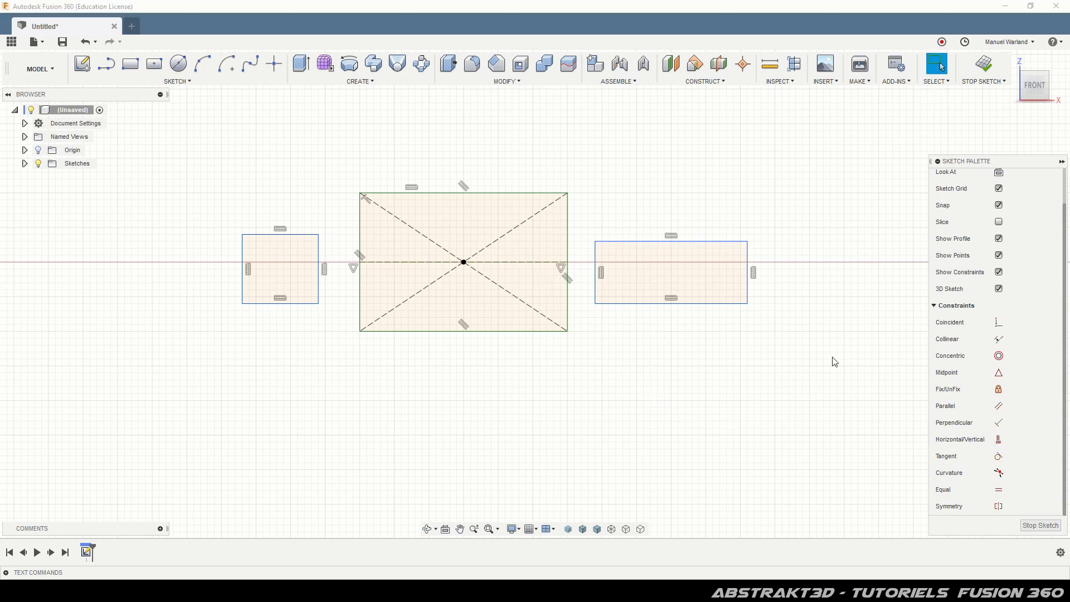
left_click(1001, 373)
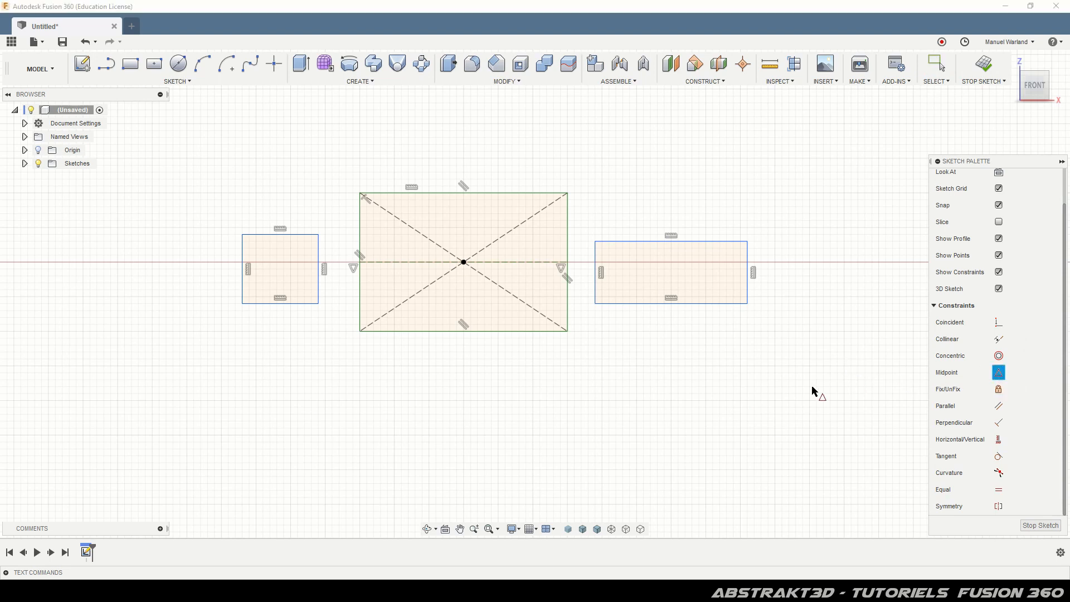
left_click(319, 275)
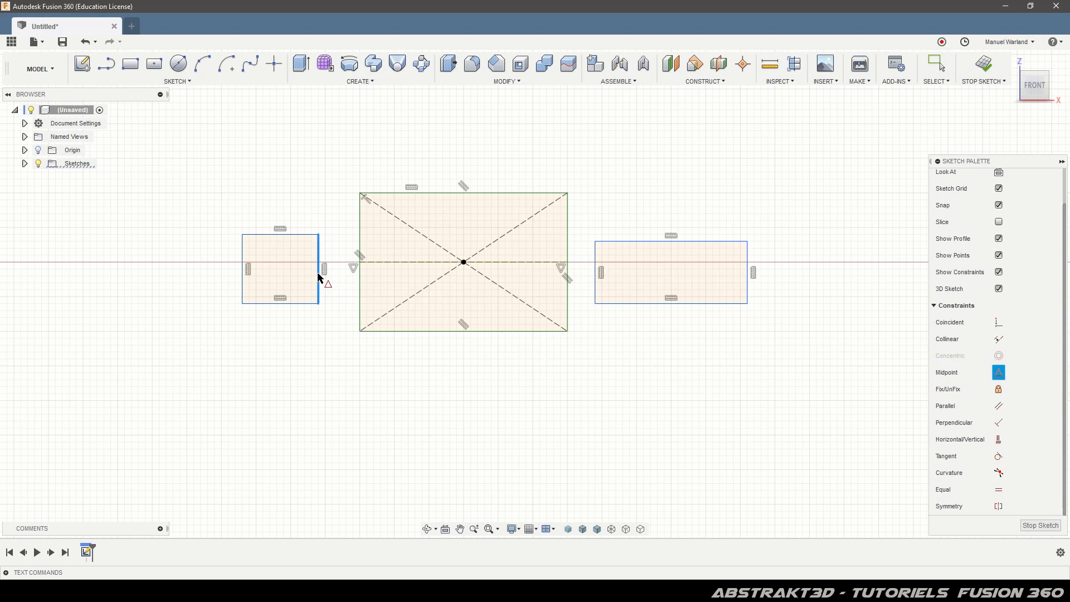
left_click(359, 270)
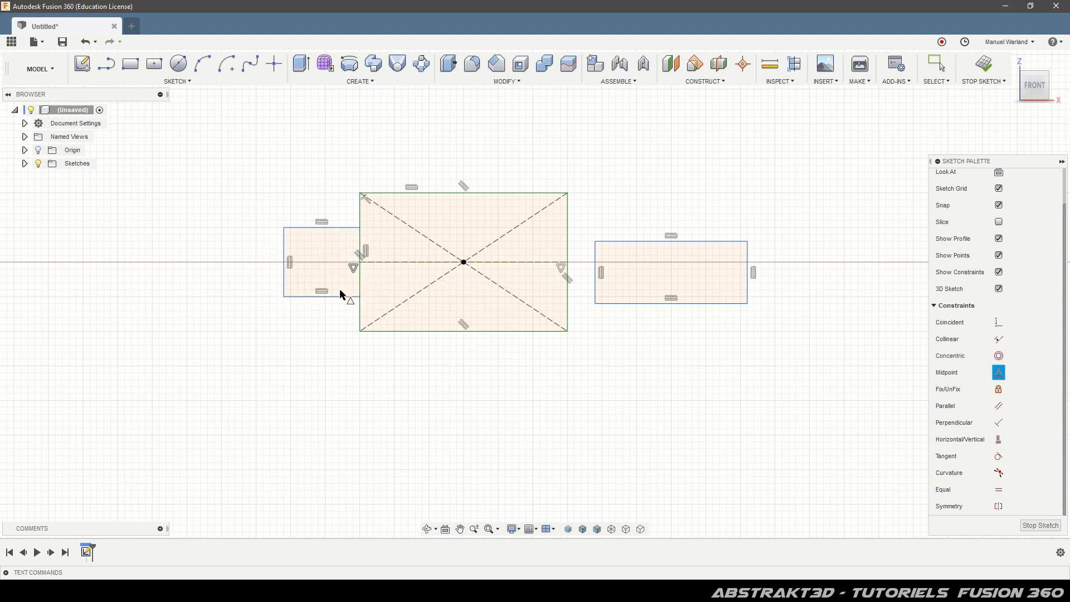
key("Escape")
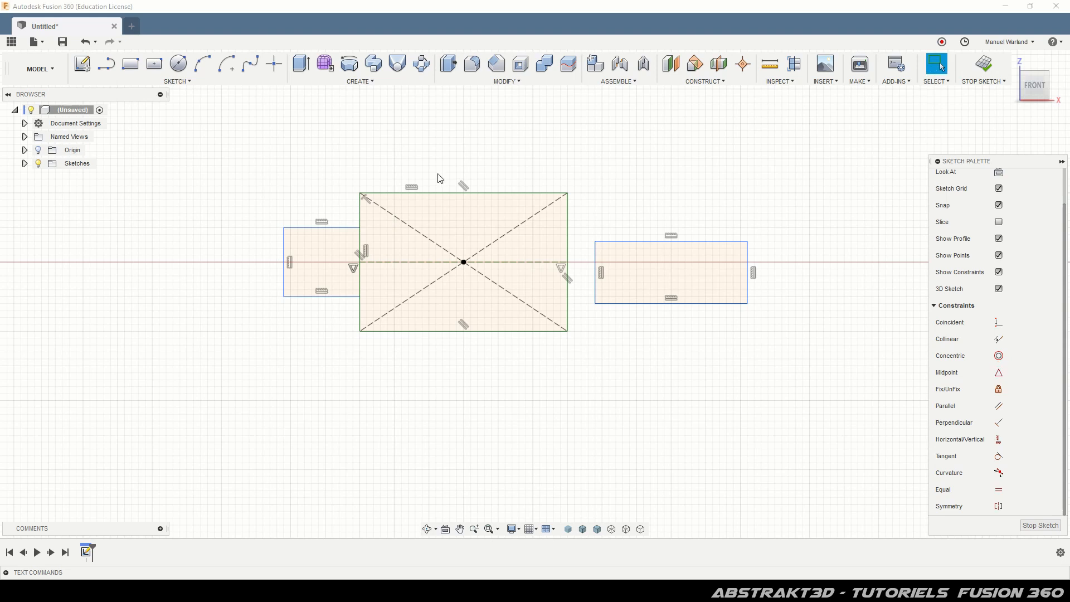
mouse_move(349, 228)
left_mouse_down()
mouse_move(349, 213)
mouse_move(345, 239)
mouse_move(342, 228)
mouse_move(332, 241)
left_mouse_up()
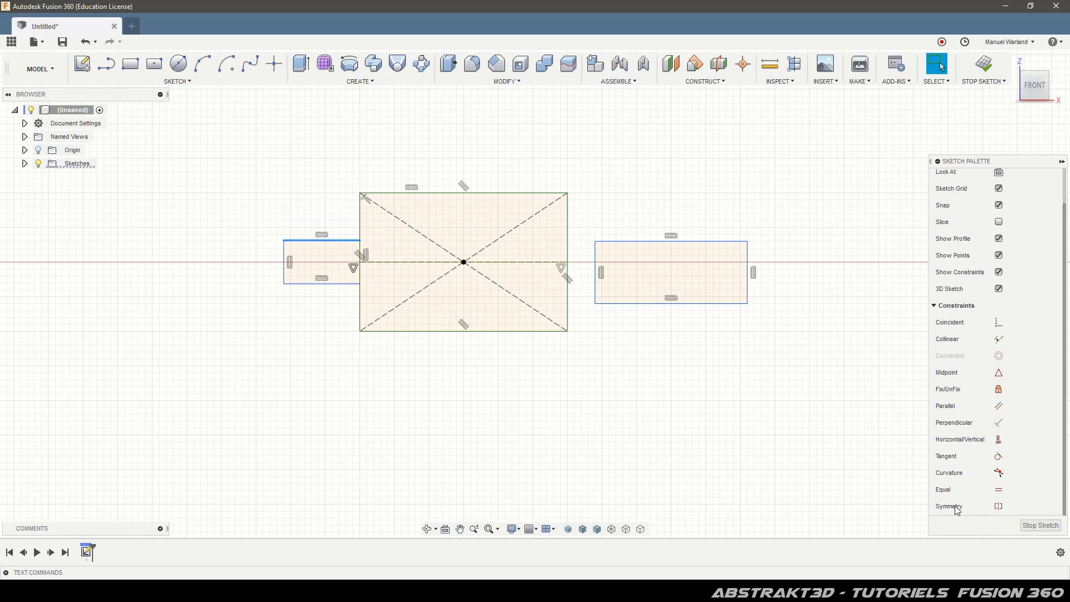
Apply Symmetry between the top edges of the left and right rectangles, using the right rectangle's bottom edge as the axis
left_click(998, 506)
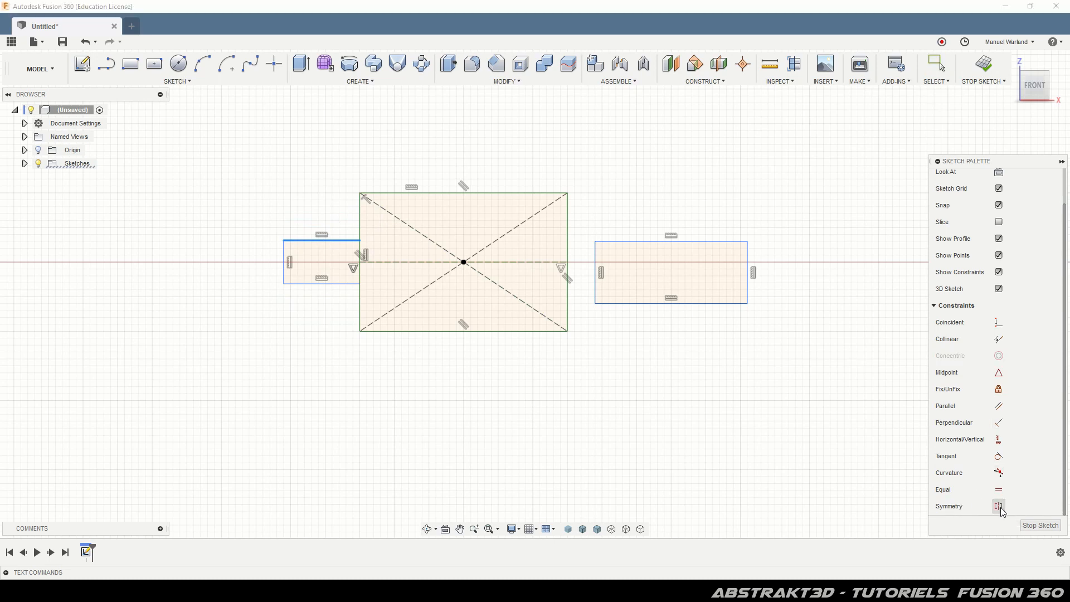
left_click(697, 240)
left_click(695, 304)
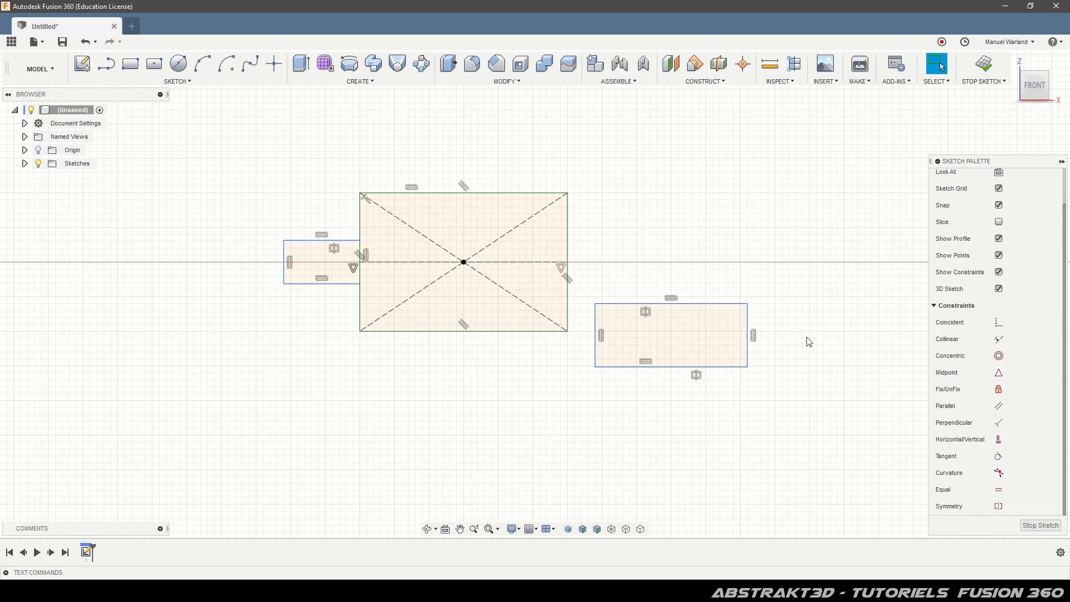
Make the right rectangle's two horizontal edges symmetric about the large rectangle's horizontal centerline, and slightly reduce its height
left_click(998, 505)
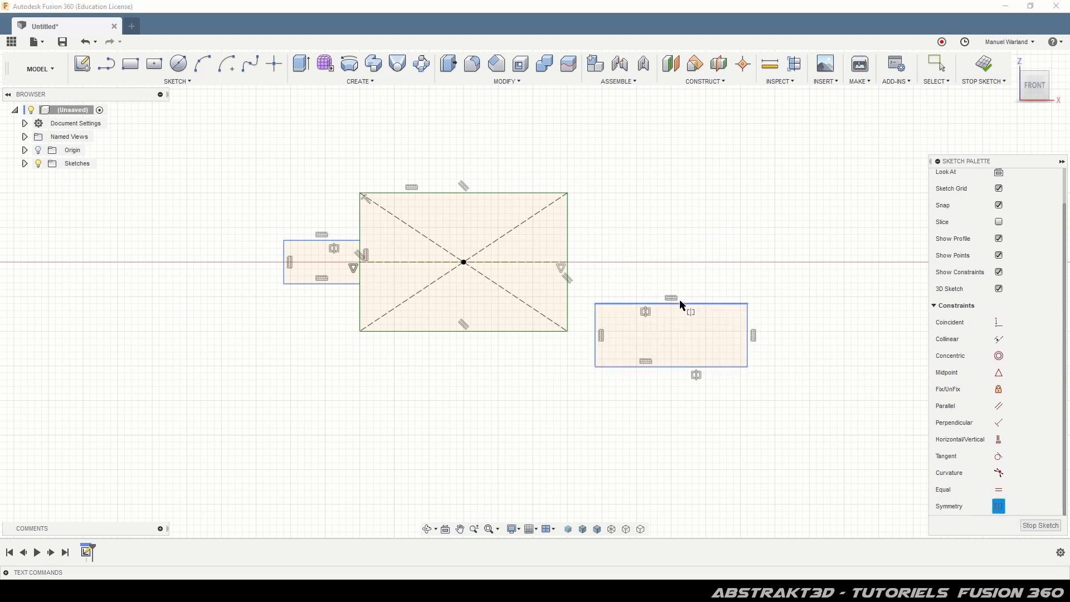
left_click(679, 304)
left_click(680, 366)
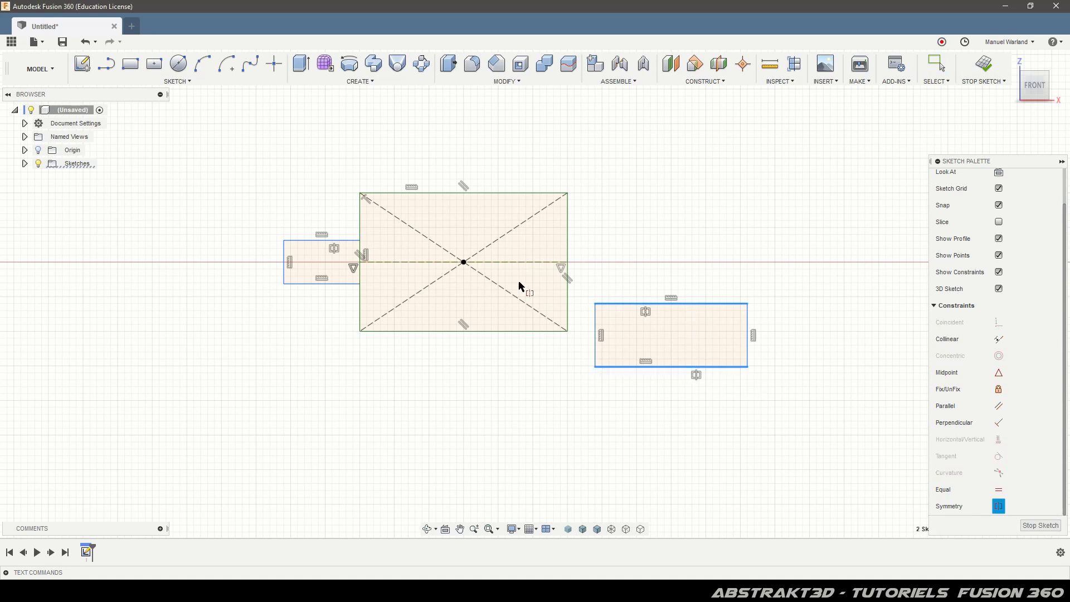
left_click(522, 263)
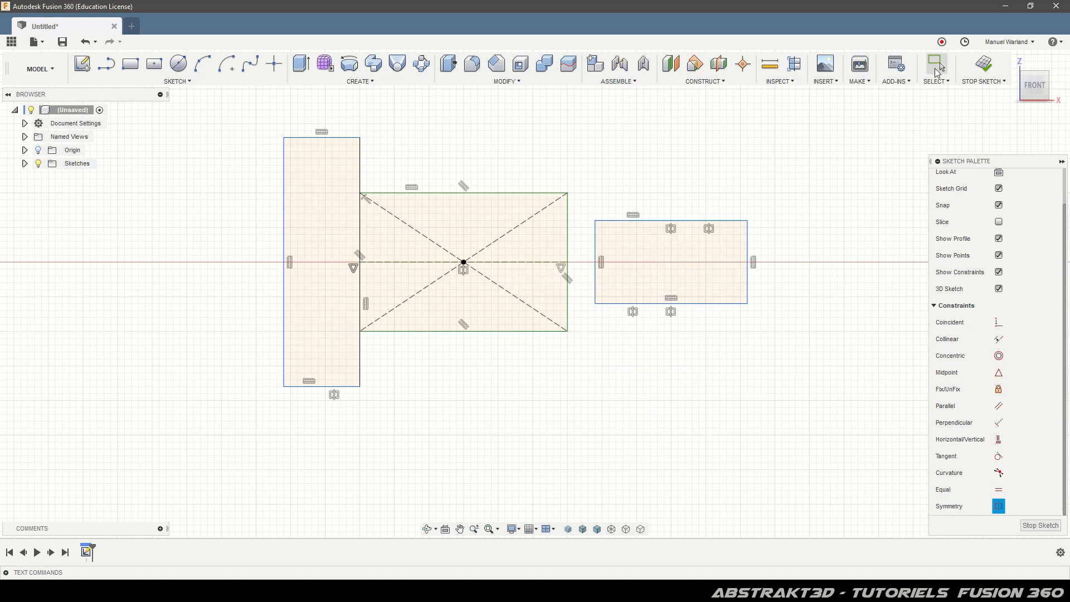
left_click(936, 65)
mouse_move(659, 221)
left_mouse_down()
mouse_move(659, 241)
mouse_move(658, 224)
left_mouse_up()
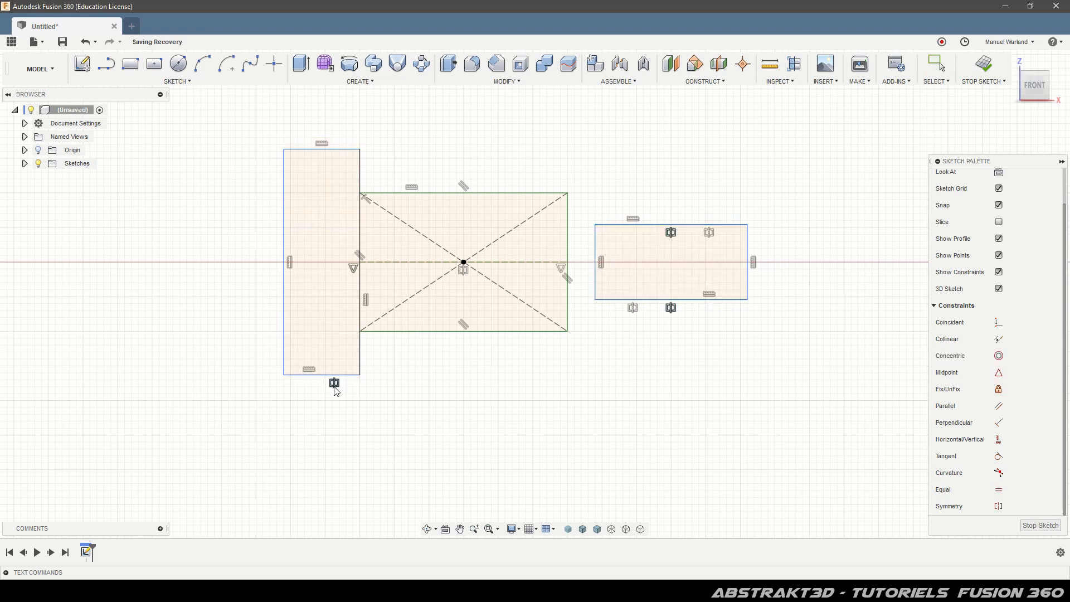
Delete the symmetry constraint linking the left and right rectangles, then increase the right rectangle's height and reduce the left one's
key("Delete")
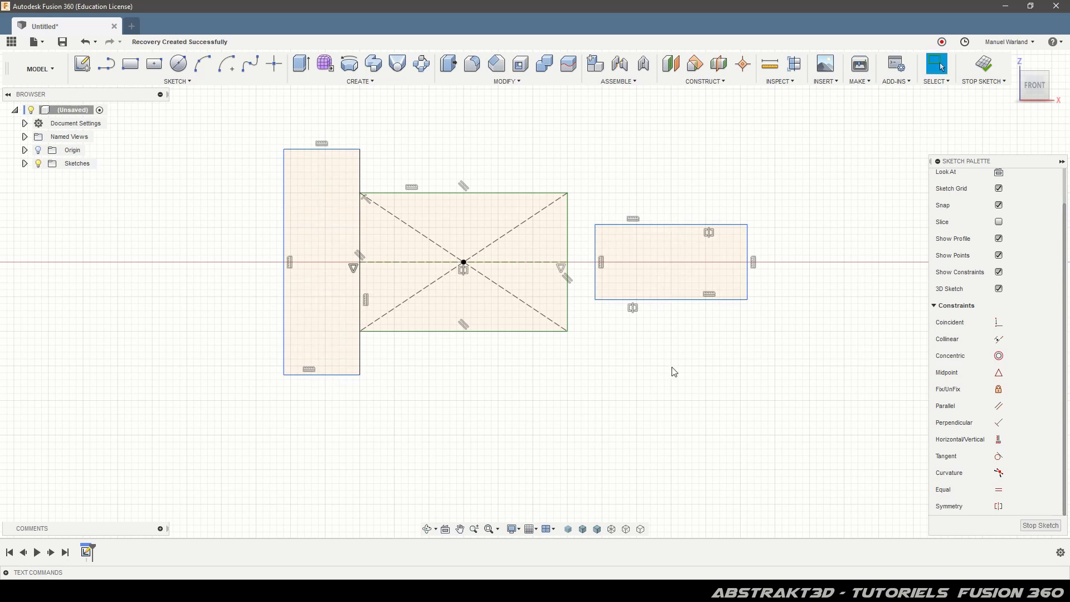
mouse_move(680, 301)
left_mouse_down()
mouse_move(681, 318)
mouse_move(681, 286)
mouse_move(683, 320)
left_mouse_up()
left_click_drag(331, 375, 340, 296)
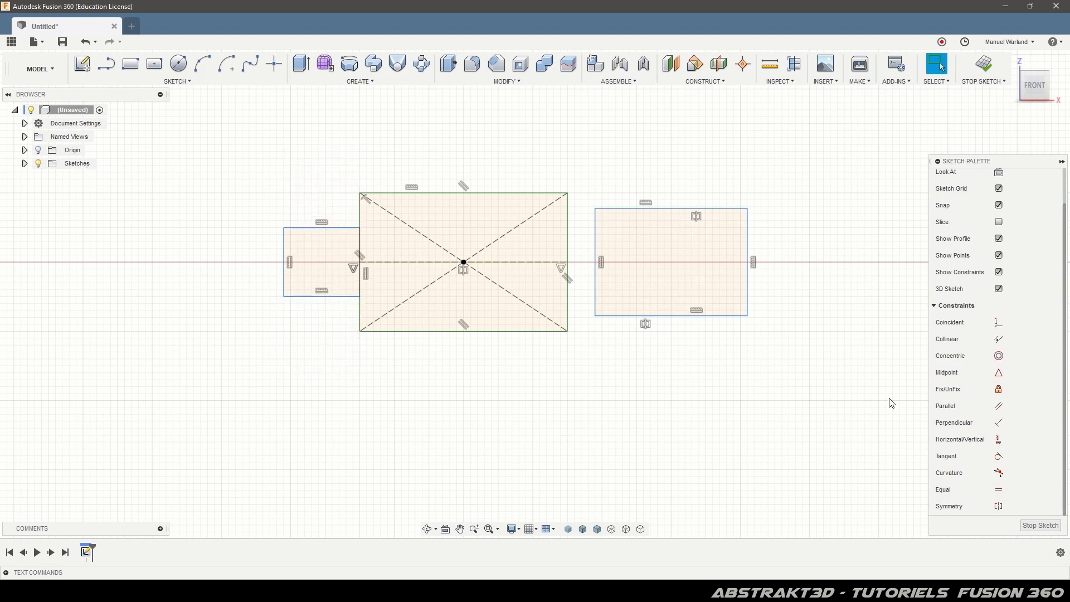
Make the sloped line tangent to the circle, and shift the line's upper endpoint slightly down and to the right
scroll(209, 396, "down", 5)
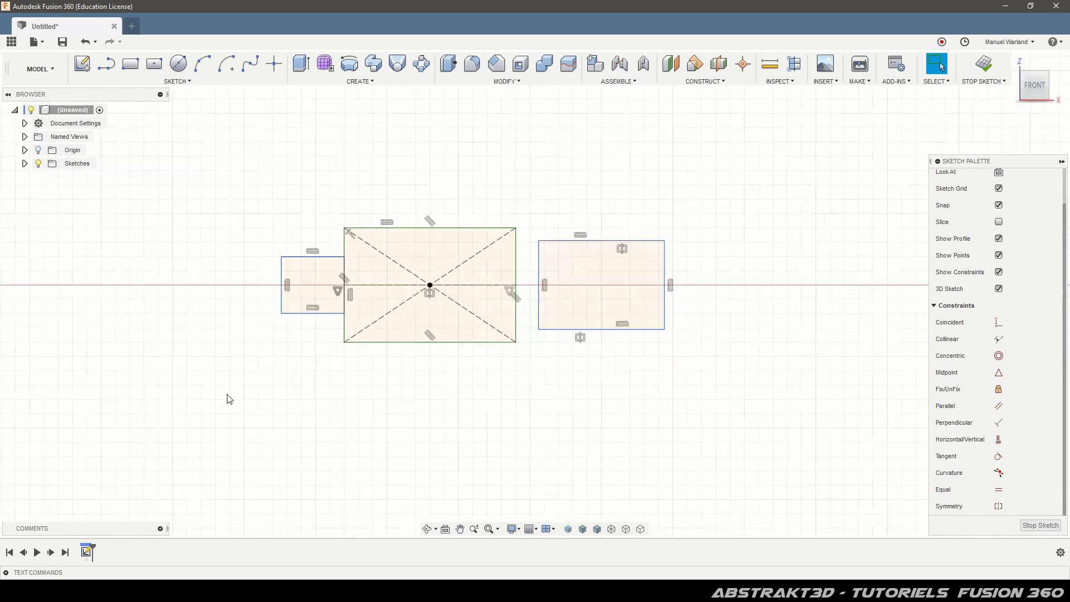
scroll(191, 395, "down", 2)
scroll(863, 359, "up", 4)
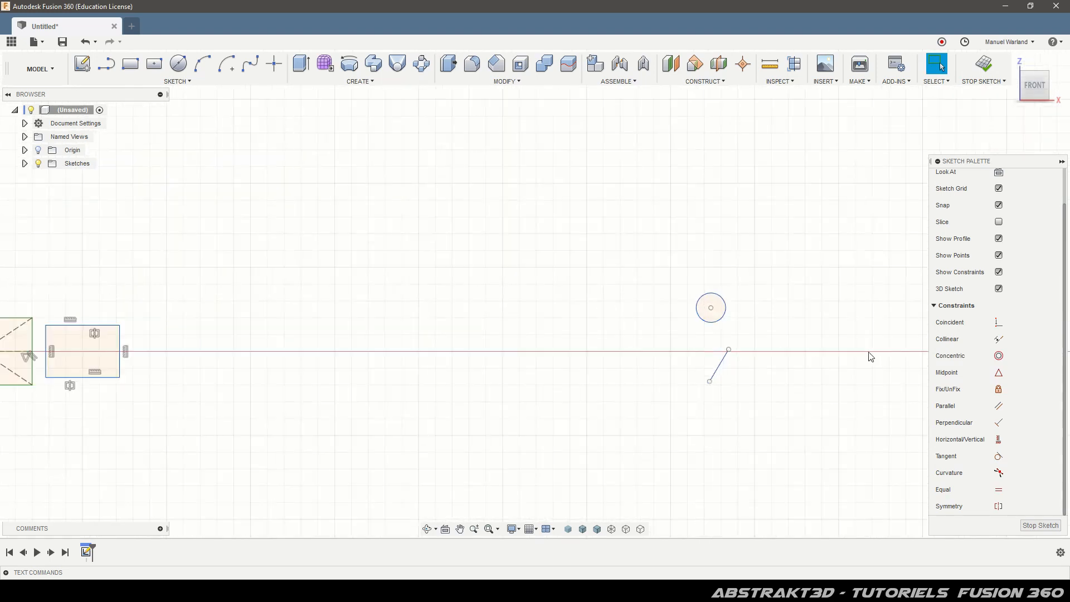
scroll(718, 334, "up", 2)
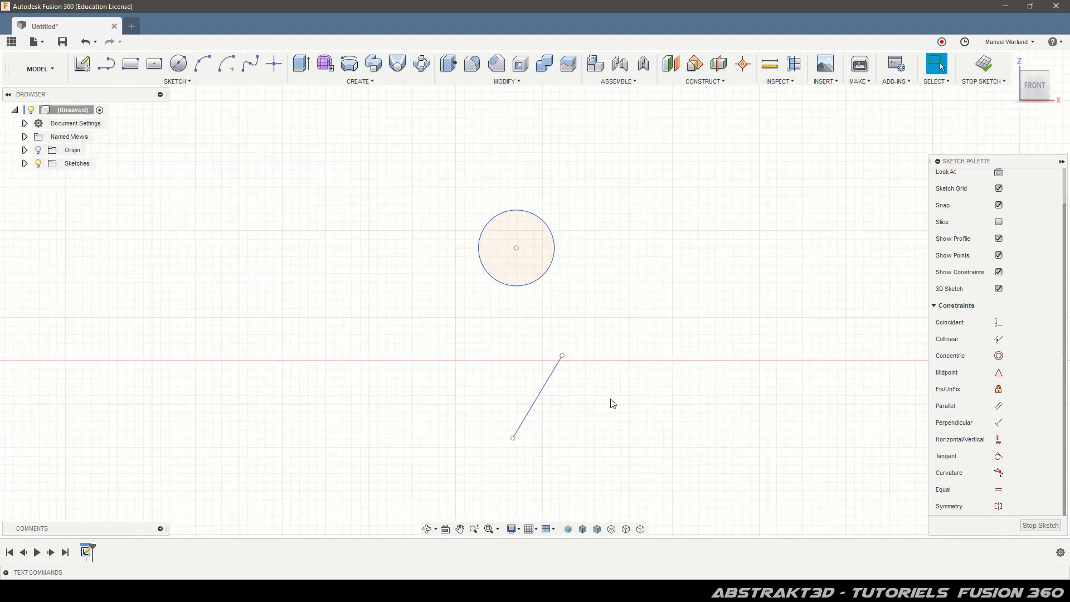
left_click(545, 278)
scroll(1031, 396, "down", 2)
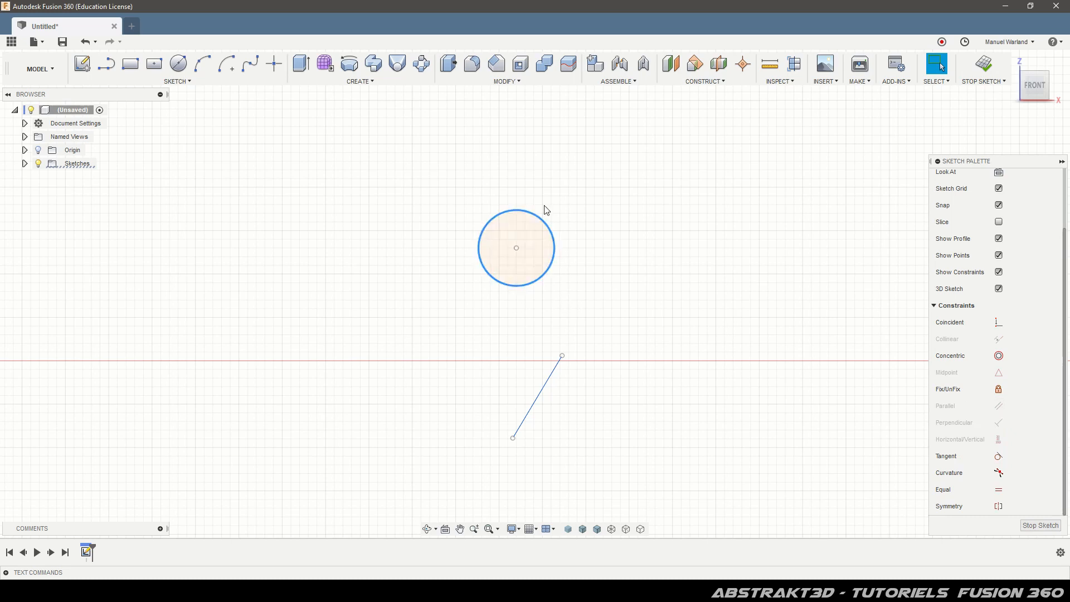
left_click(513, 286)
left_click(697, 310)
left_click(544, 280)
left_click(552, 371, "shift")
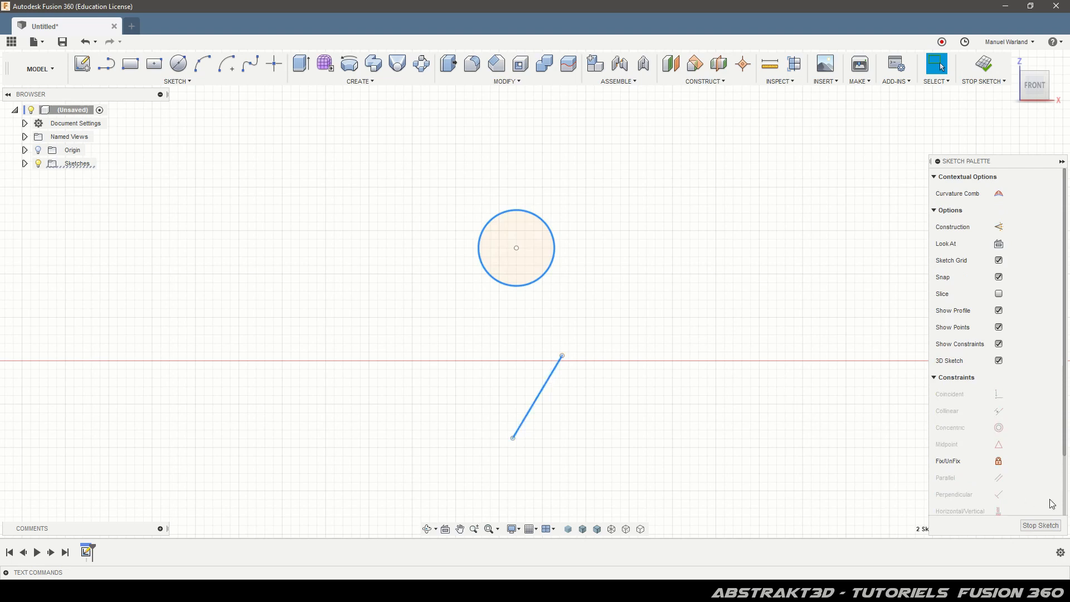
scroll(1028, 474, "down", 2)
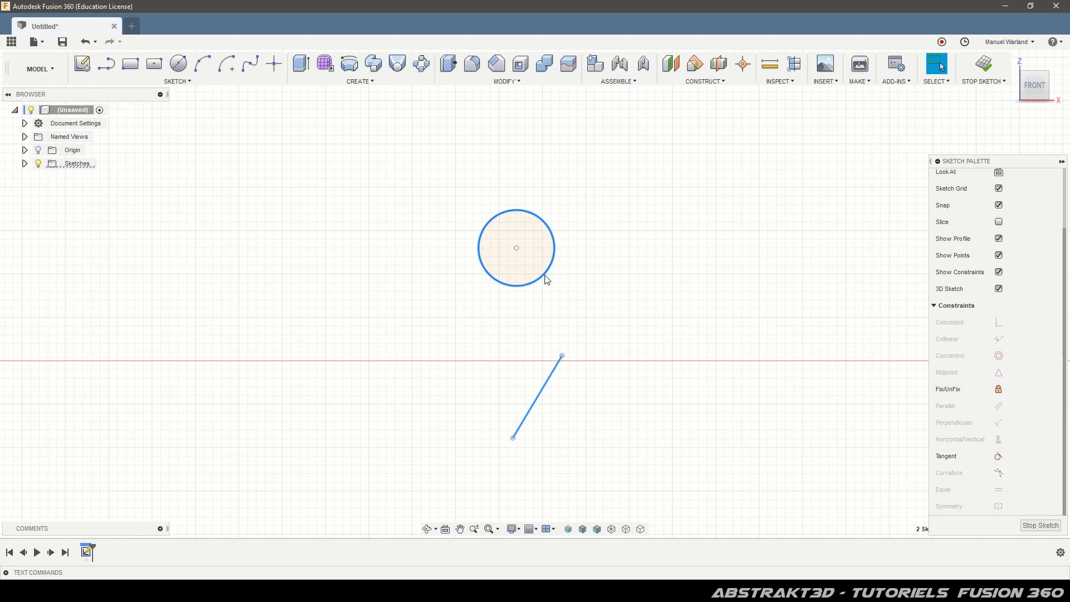
right_click(626, 316)
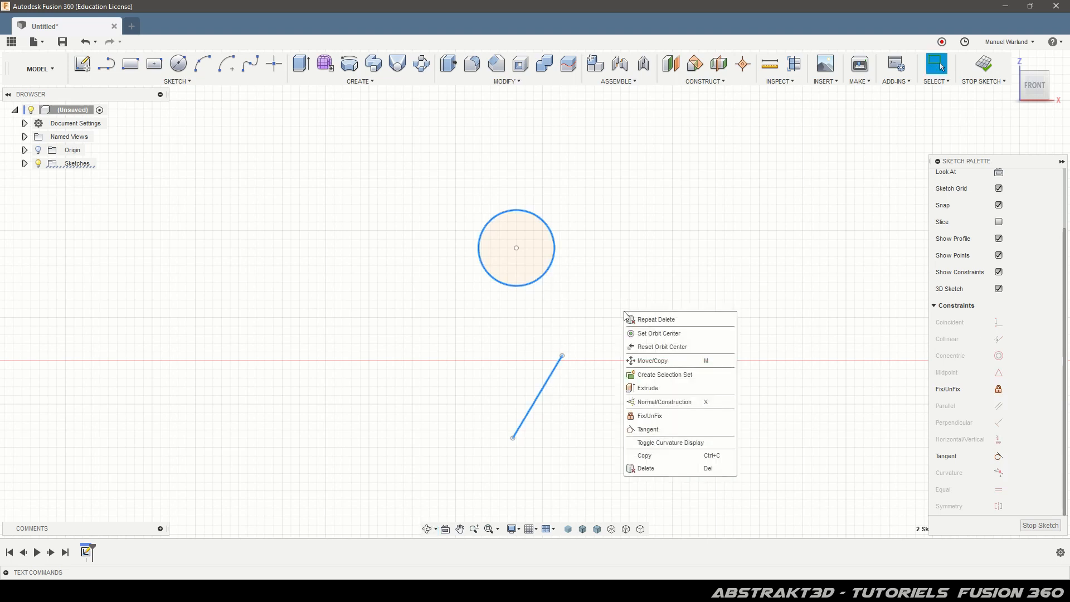
left_click(660, 427)
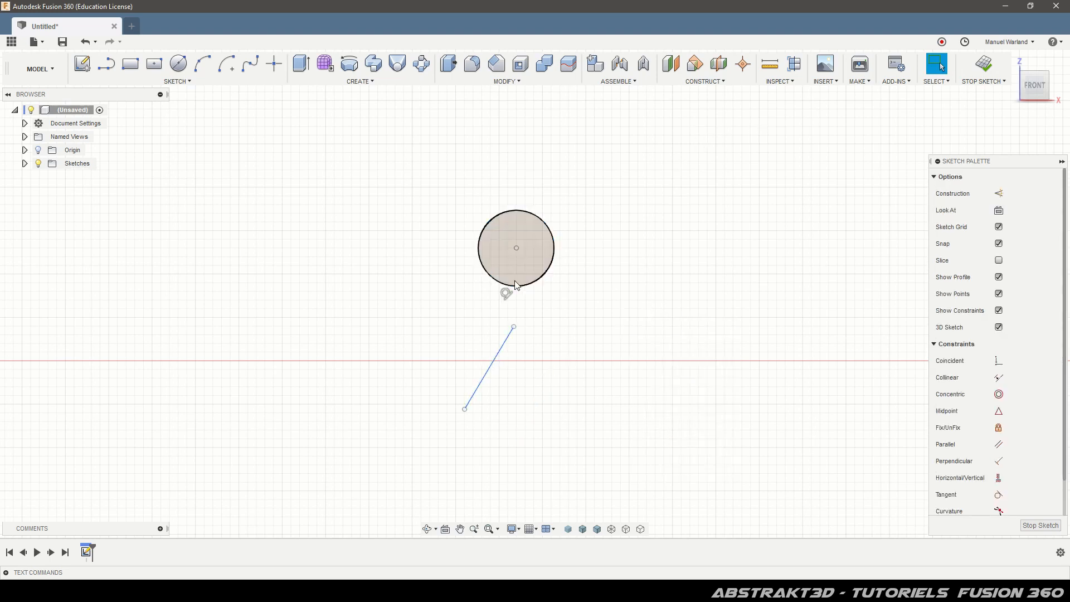
left_click_drag(513, 328, 527, 345)
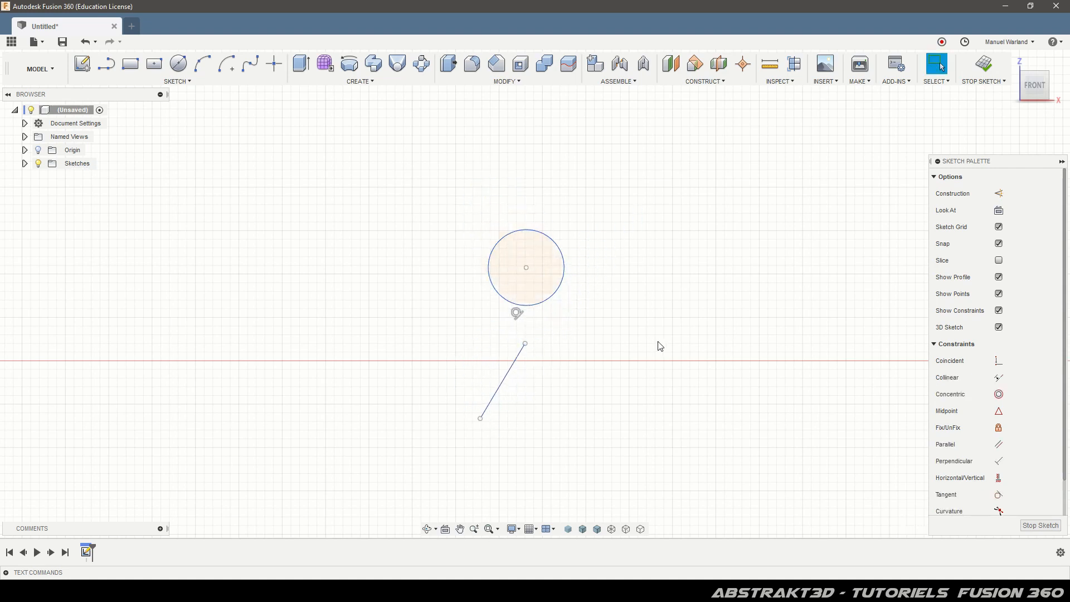
Sketch a closed five-sided profile in an empty area: base about 300 mm, right side 160 mm, left side 200 mm, two sloped top edges
scroll(975, 411, "down", 2)
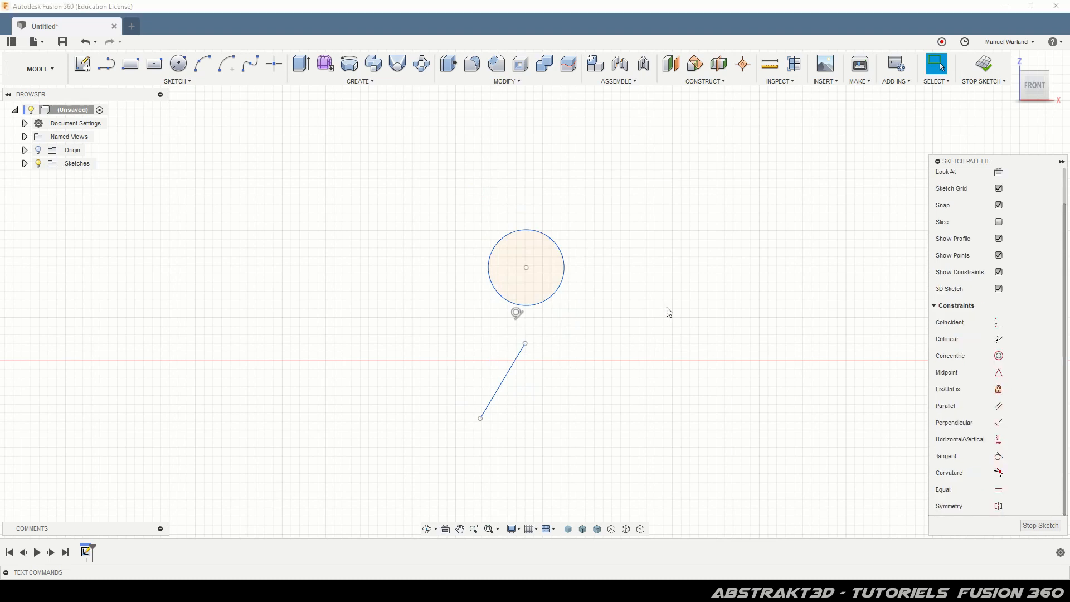
scroll(256, 301, "down", 3)
scroll(173, 306, "down", 2)
scroll(668, 305, "up", 5)
scroll(668, 296, "up", 2)
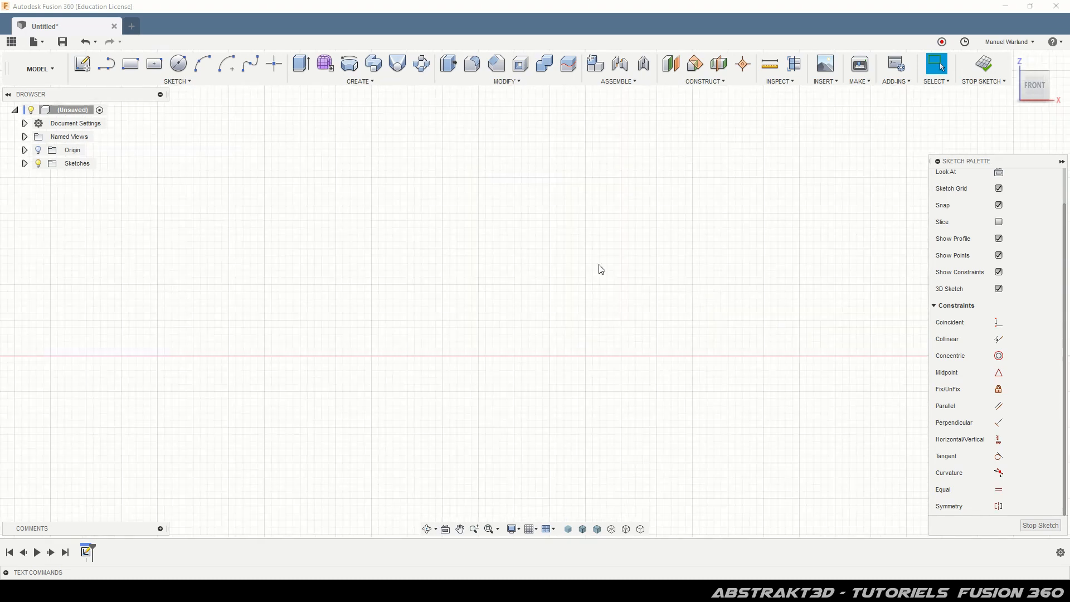
left_click(106, 65)
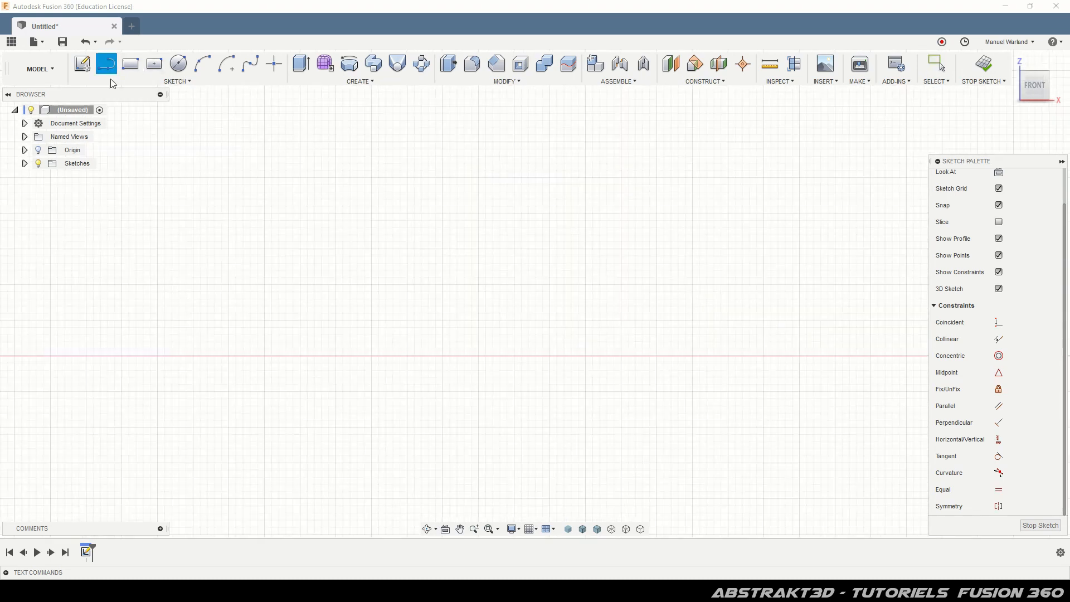
left_click(443, 356)
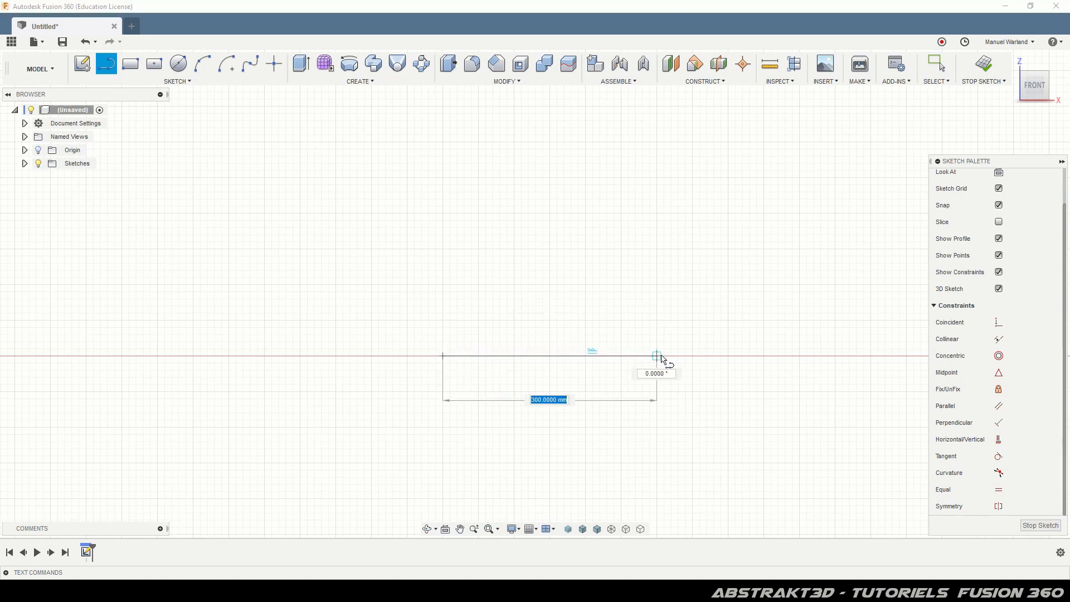
left_click(661, 357)
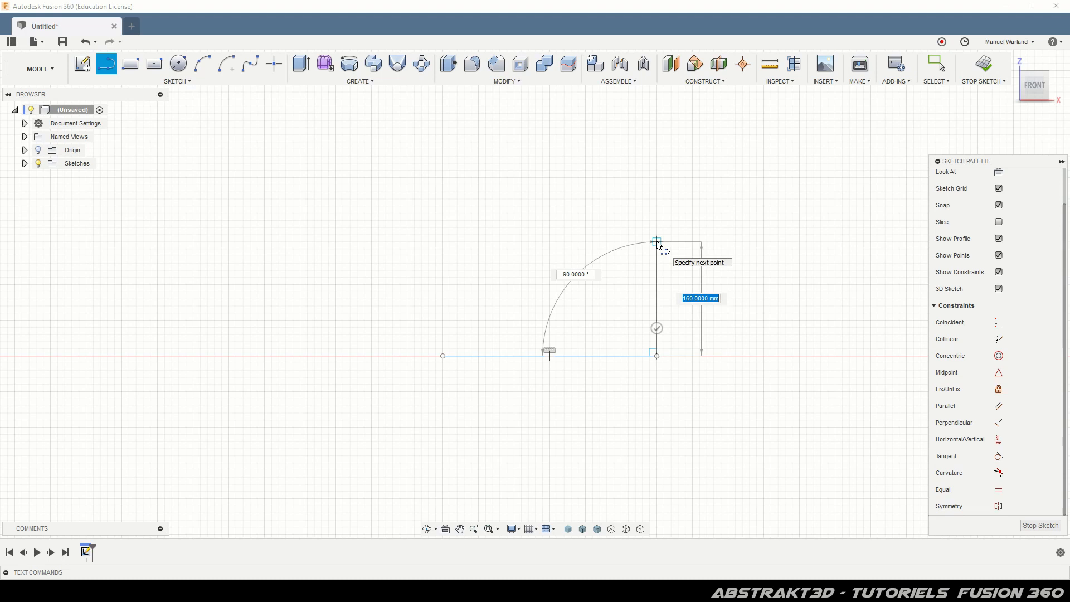
left_click(657, 243)
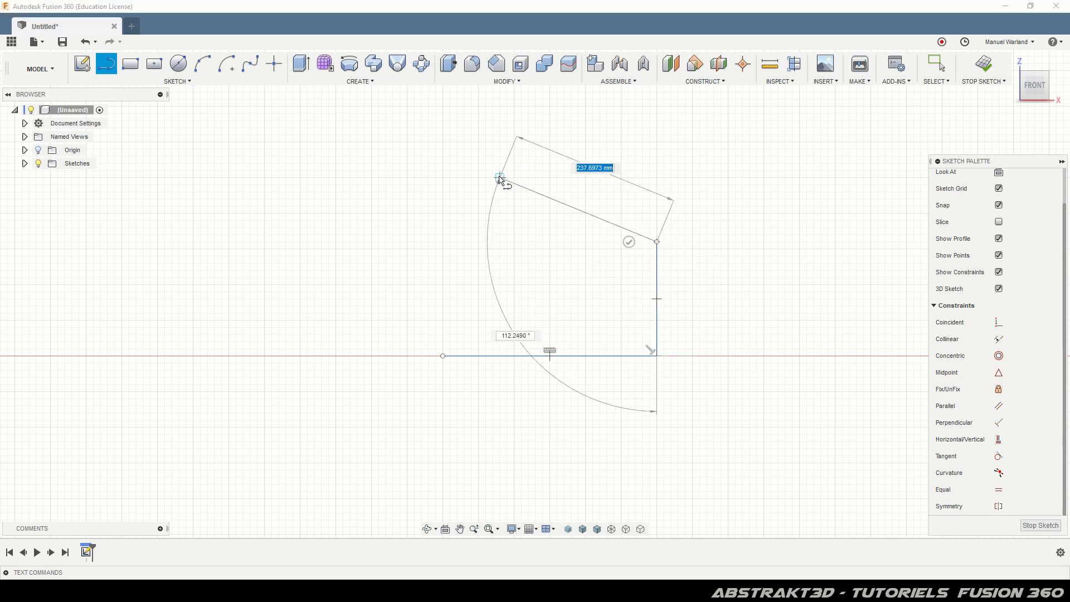
left_click(500, 177)
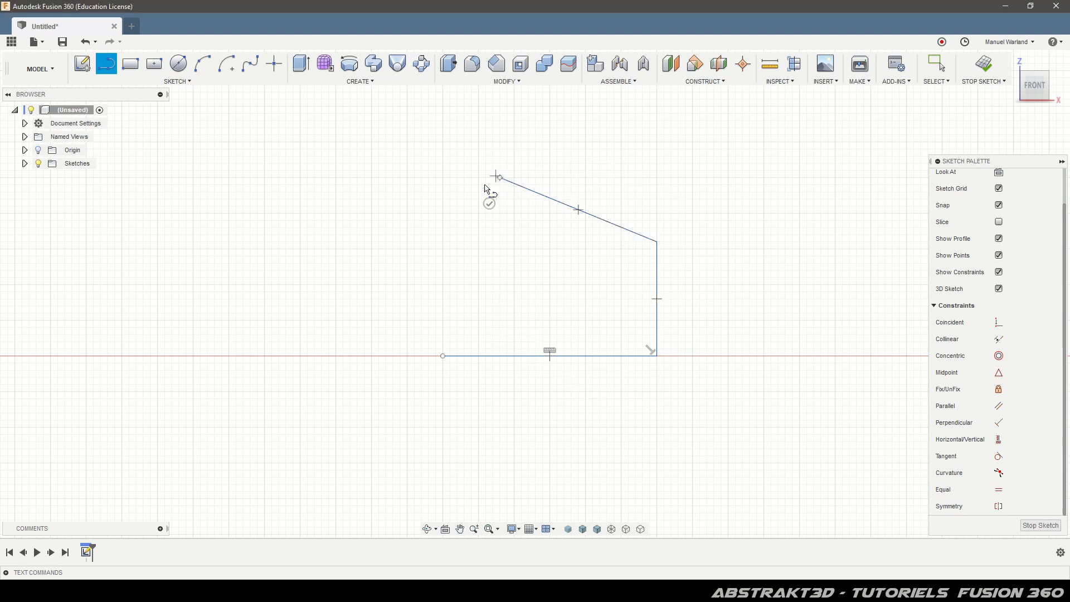
left_click(443, 214)
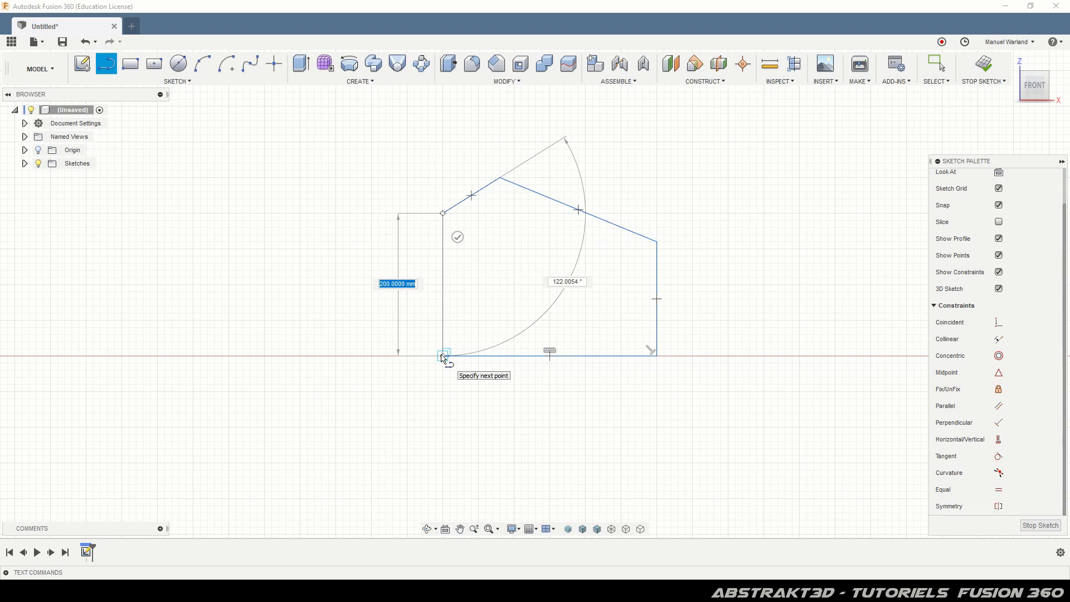
left_click(444, 356)
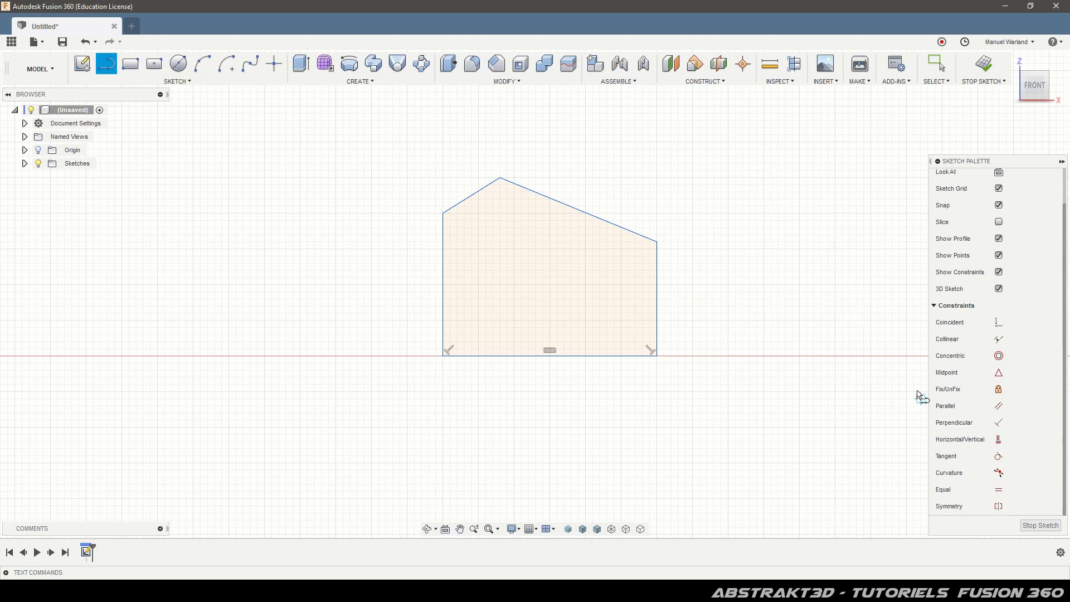
Make the profile's long sloped top edge perpendicular to its right side
left_click(998, 422)
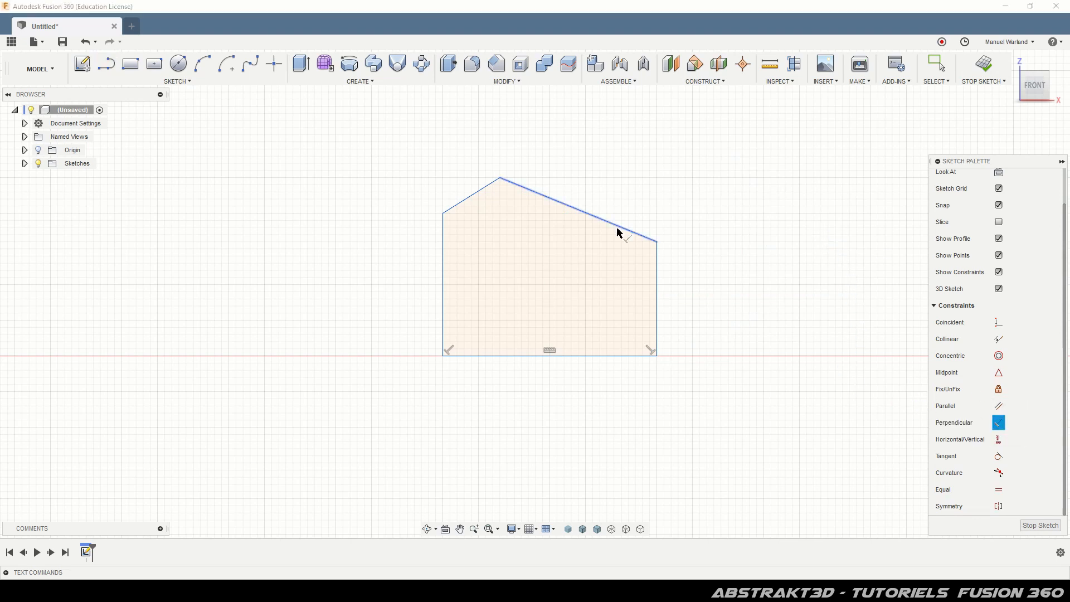
left_click(620, 232)
left_click(657, 263)
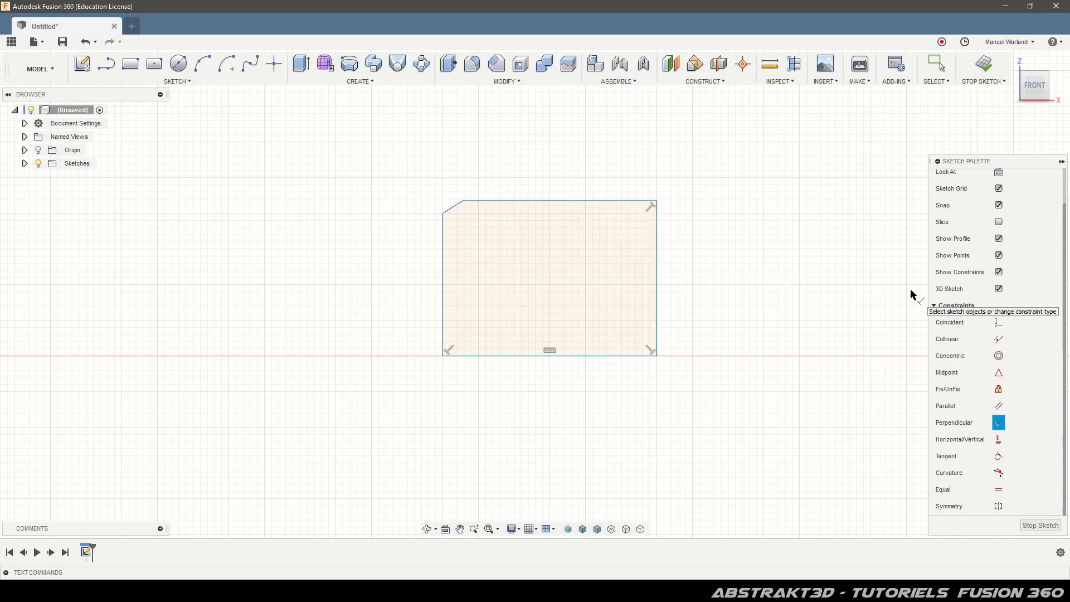
left_click(942, 75)
Reshape the profile by moving its left side outward and shifting the sloped corner edge inward
mouse_move(574, 202)
left_mouse_down()
mouse_move(586, 259)
mouse_move(611, 186)
mouse_move(613, 208)
mouse_move(633, 200)
mouse_move(641, 229)
mouse_move(647, 202)
left_mouse_up()
mouse_move(440, 267)
left_mouse_down()
mouse_move(373, 278)
mouse_move(367, 270)
left_mouse_up()
mouse_move(567, 178)
left_mouse_down()
mouse_move(561, 236)
mouse_move(580, 200)
left_mouse_up()
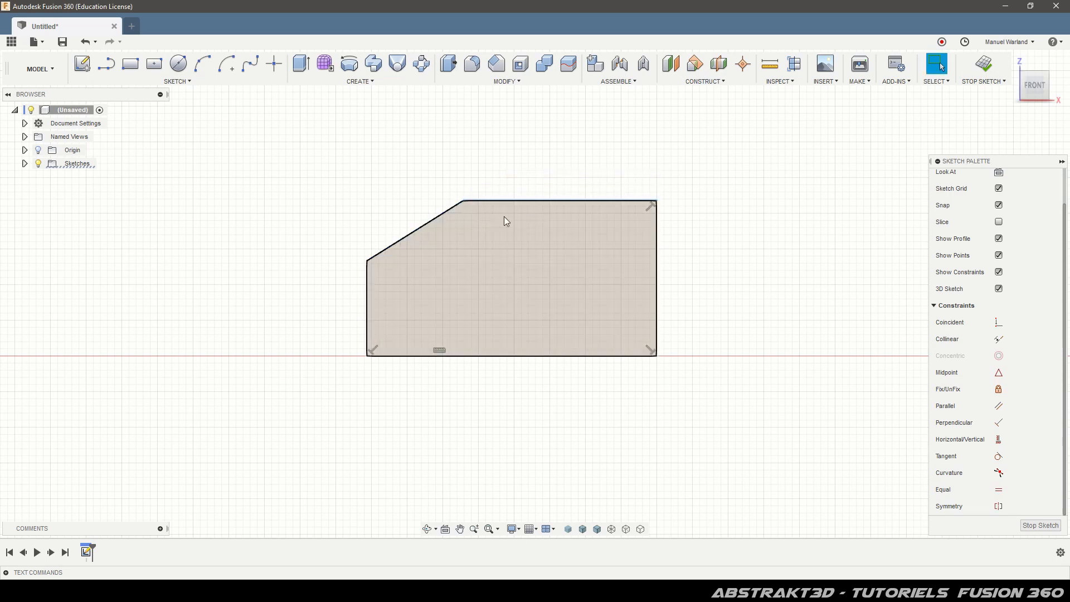
left_click_drag(429, 230, 477, 250)
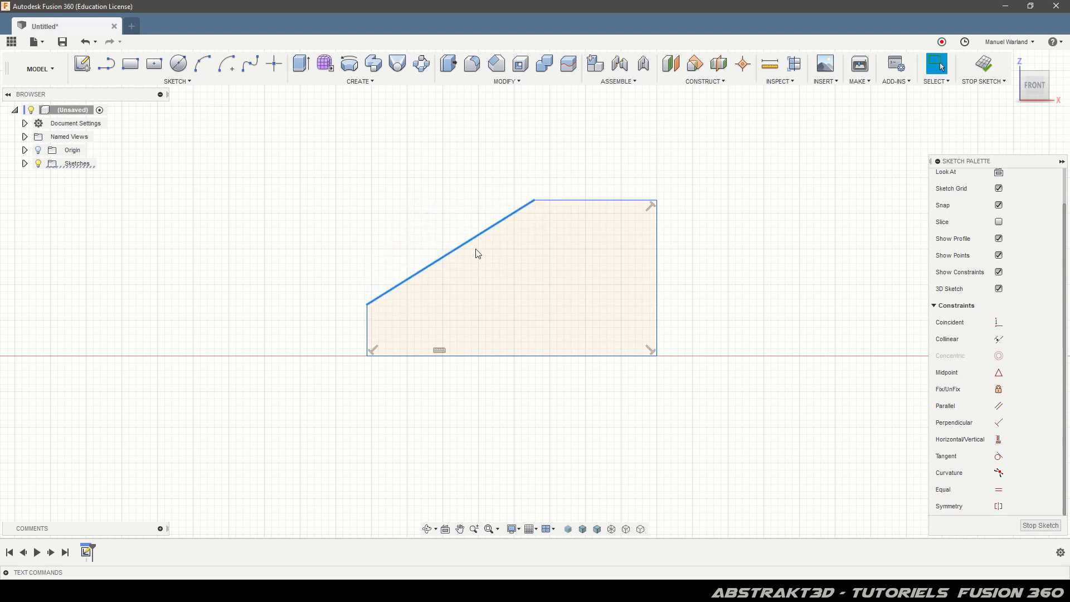
left_click(793, 285)
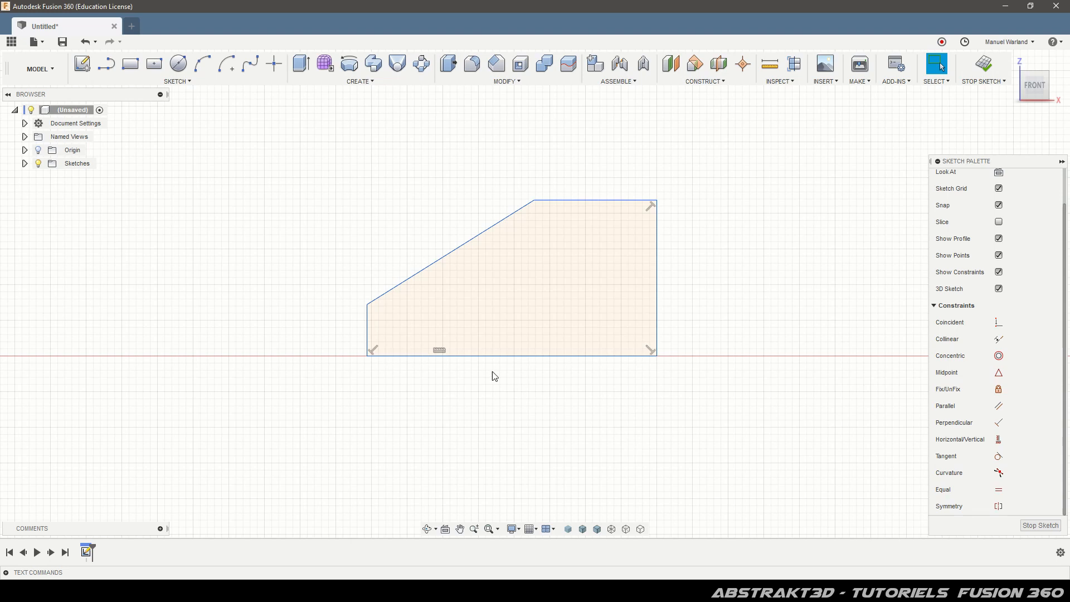
Delete the bottom edge's horizontal constraint, and move the edge above the red axis with its left end shifted inward
left_click(439, 351)
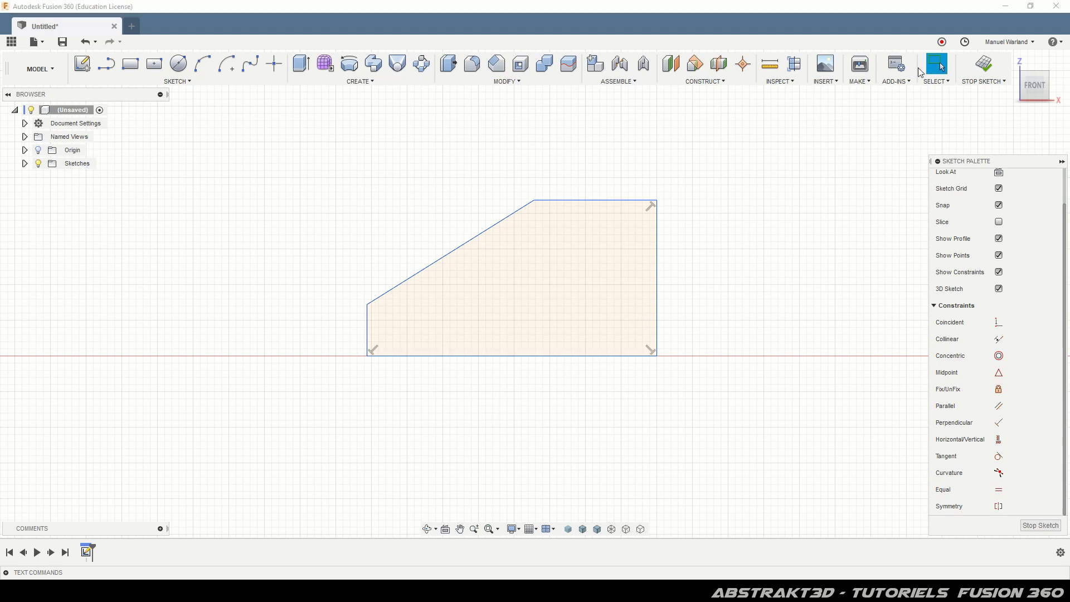
mouse_move(656, 355)
left_mouse_down()
mouse_move(657, 316)
mouse_move(656, 348)
left_mouse_up()
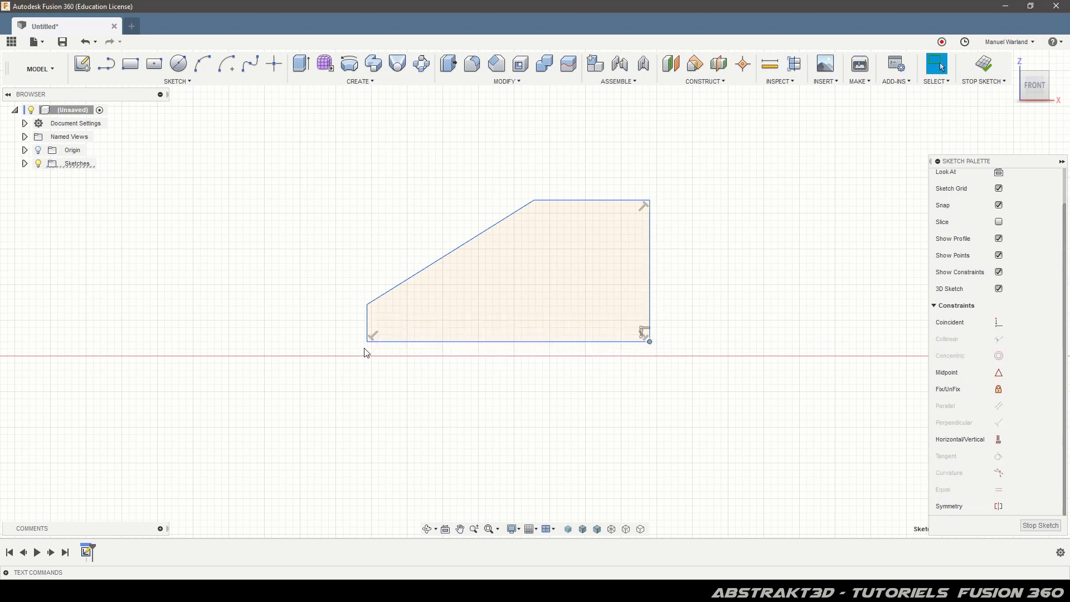
left_click_drag(368, 343, 408, 342)
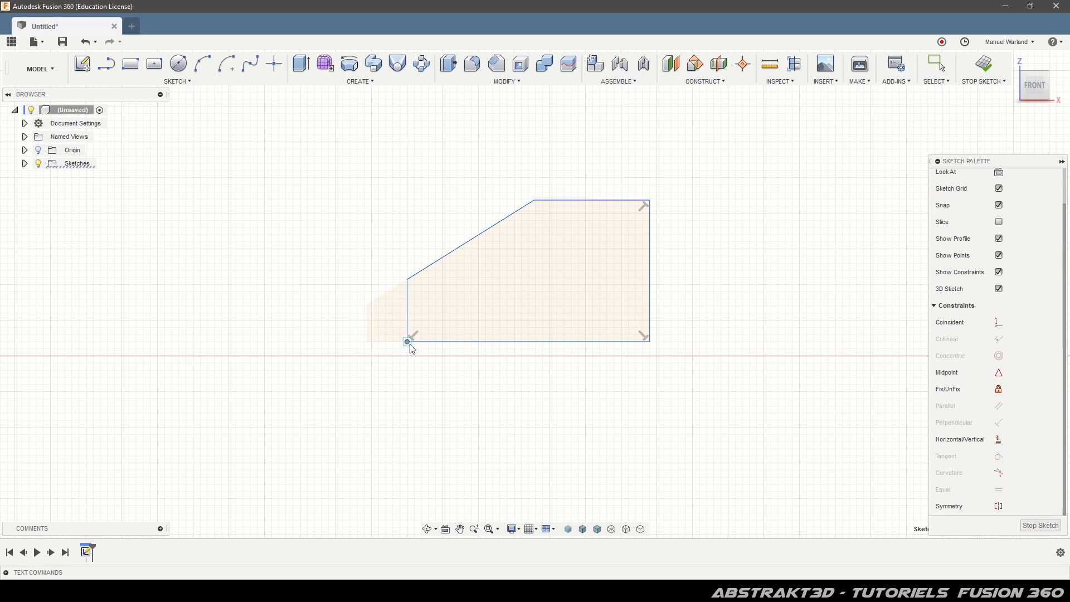
left_click_drag(569, 341, 582, 349)
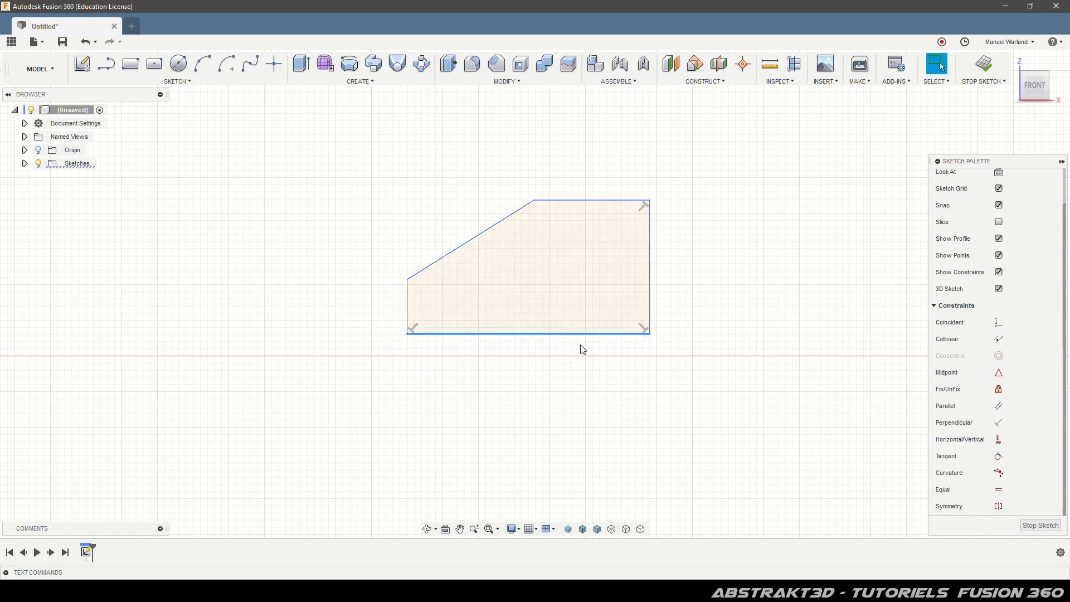
Delete the perpendicular constraints at both right corners, and pull the lower right corner outward below the red axis to slant the right side
left_click(644, 328)
key("Delete")
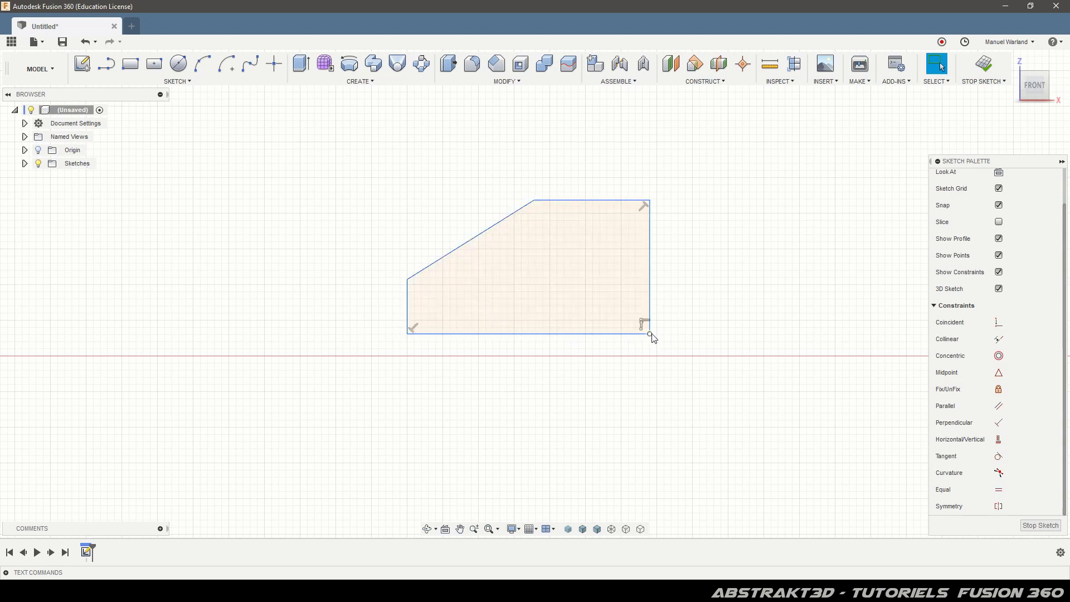
left_click_drag(650, 334, 643, 321)
left_click(635, 208)
key("Delete")
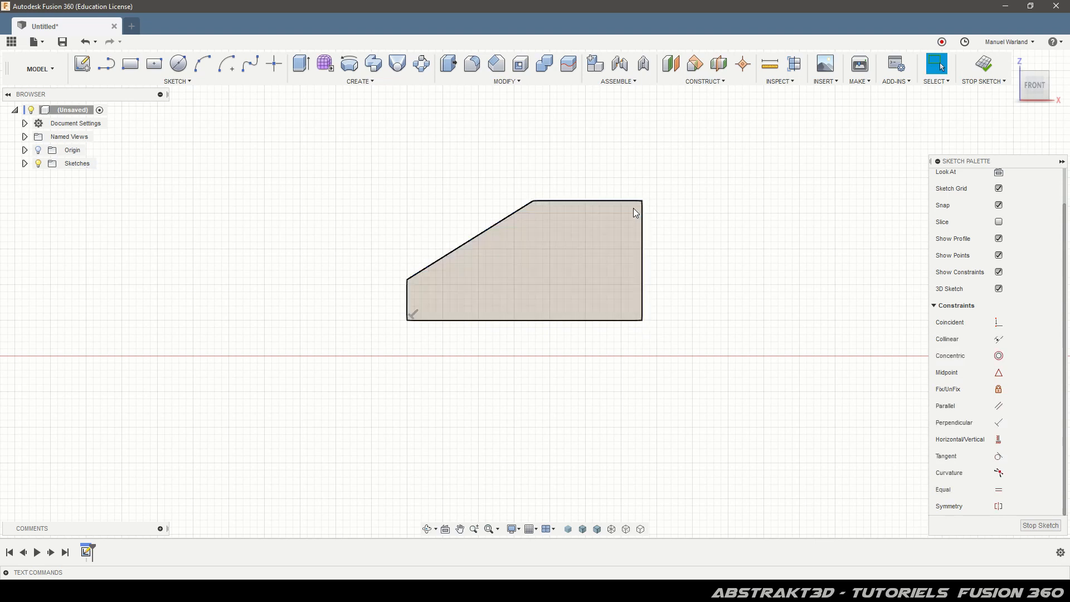
left_click_drag(643, 320, 689, 385)
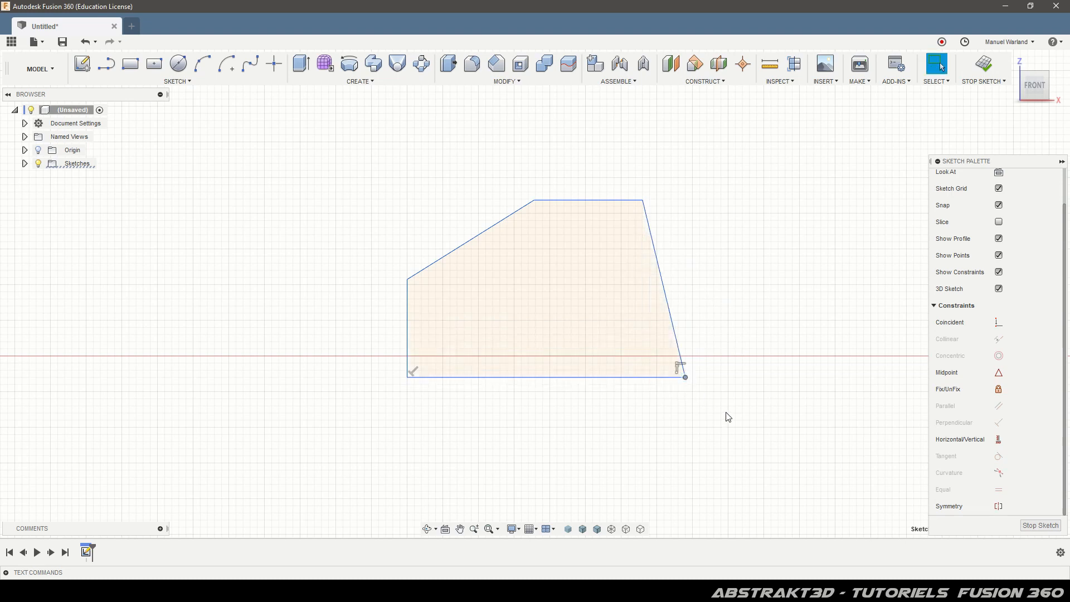
Apply Horizontal/Vertical constraints to the profile's bottom edge and slanted right side
left_click(996, 440)
left_click(945, 71)
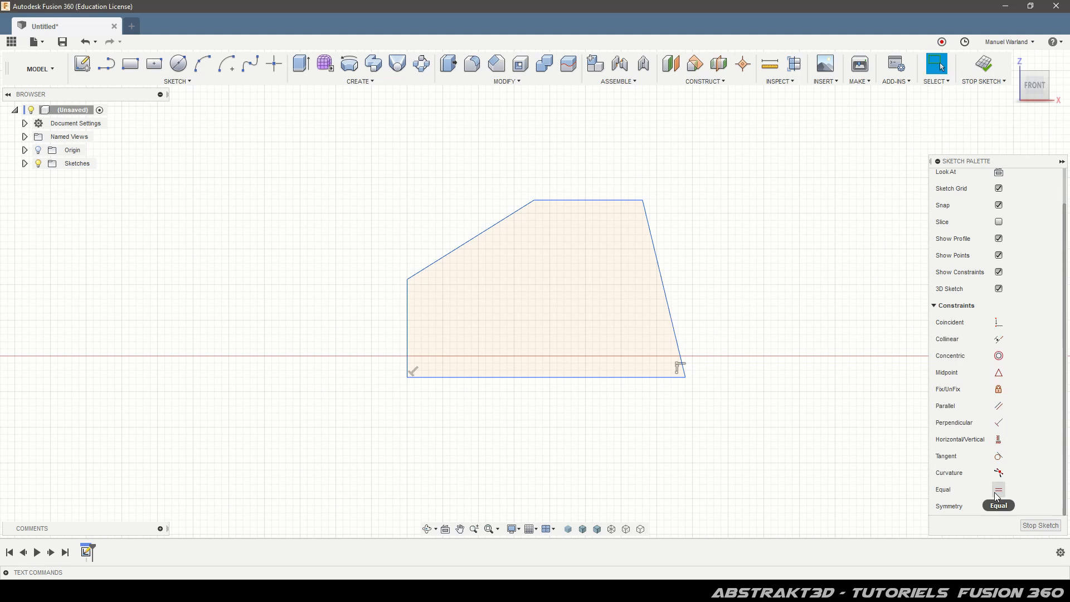
left_click(998, 439)
left_click(599, 378)
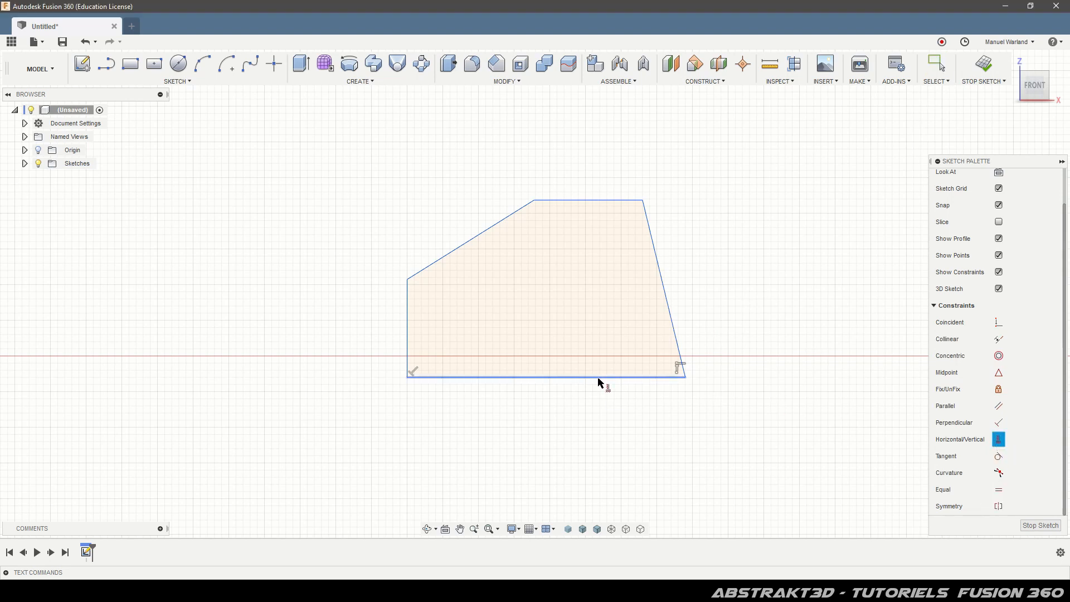
left_click(670, 306)
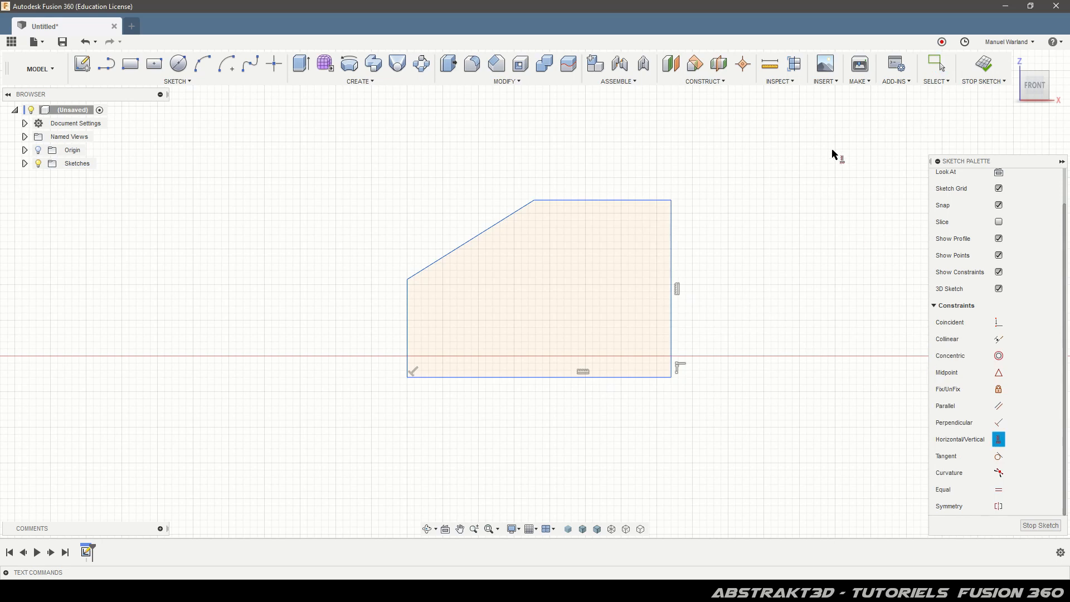
Raise the top edge's left end to slant the edge, and apply a Horizontal/Vertical constraint to it
key("Escape")
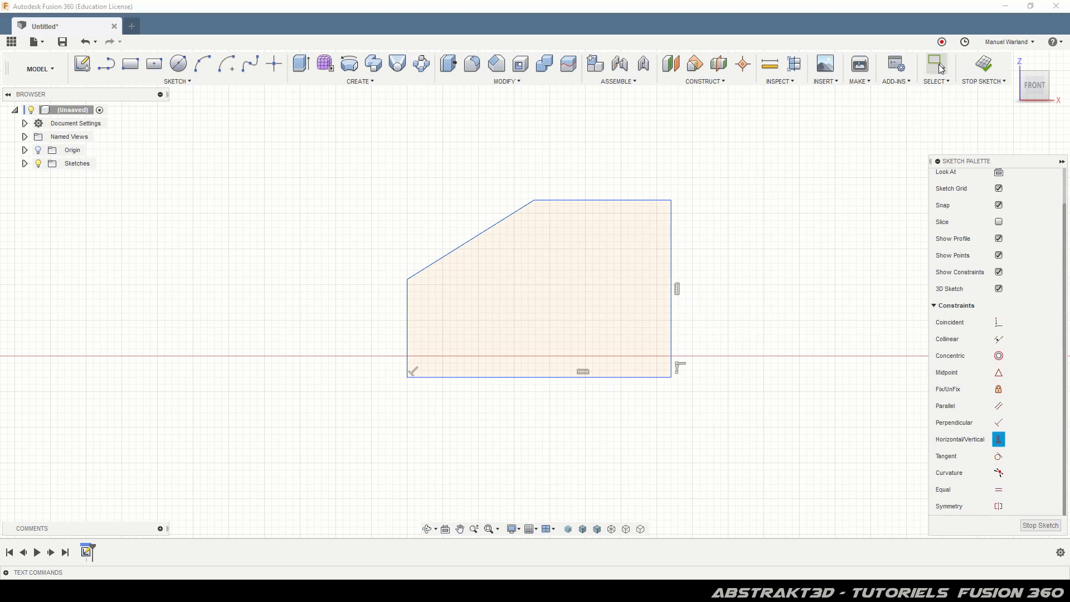
left_click_drag(534, 201, 542, 177)
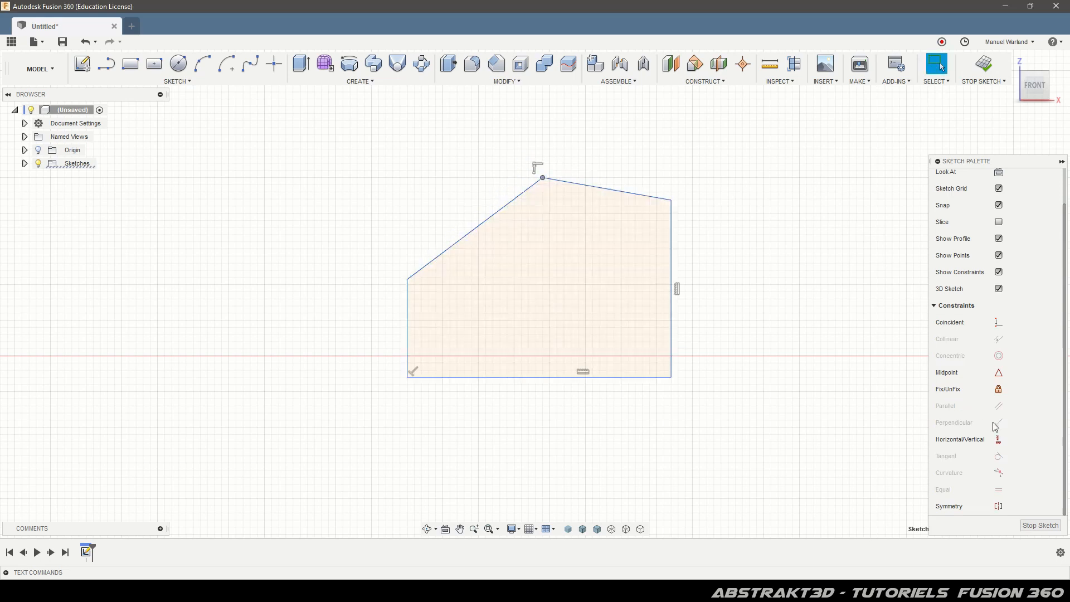
left_click(998, 439)
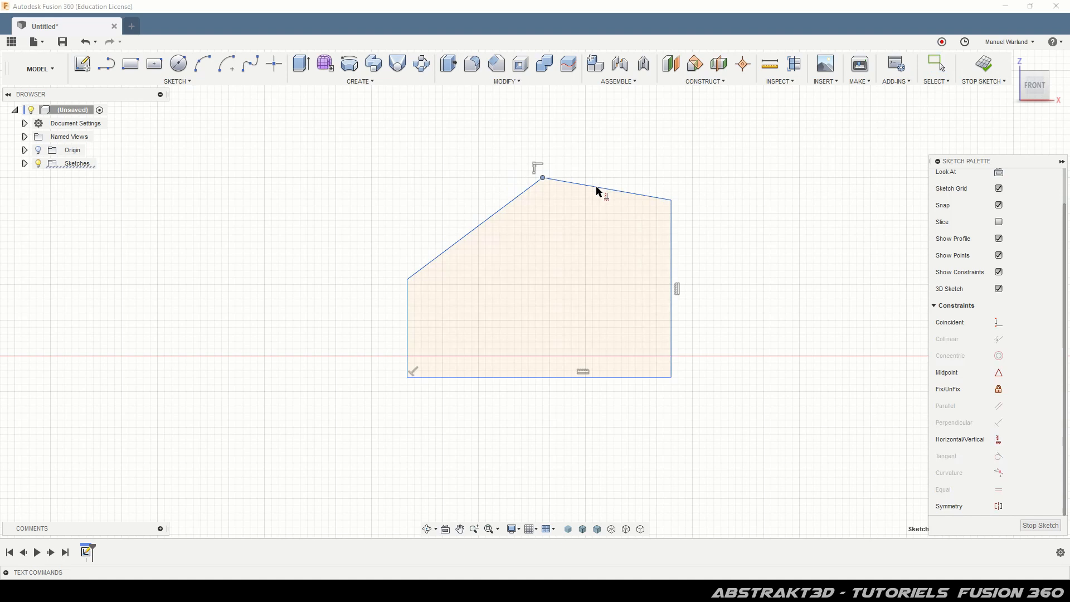
key("Escape")
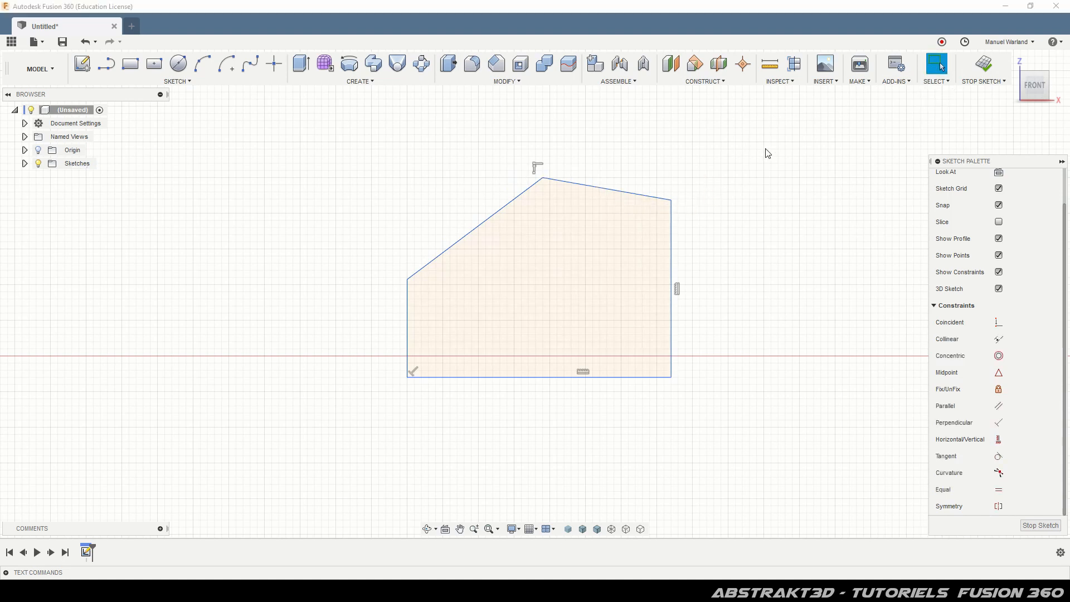
left_click(611, 189)
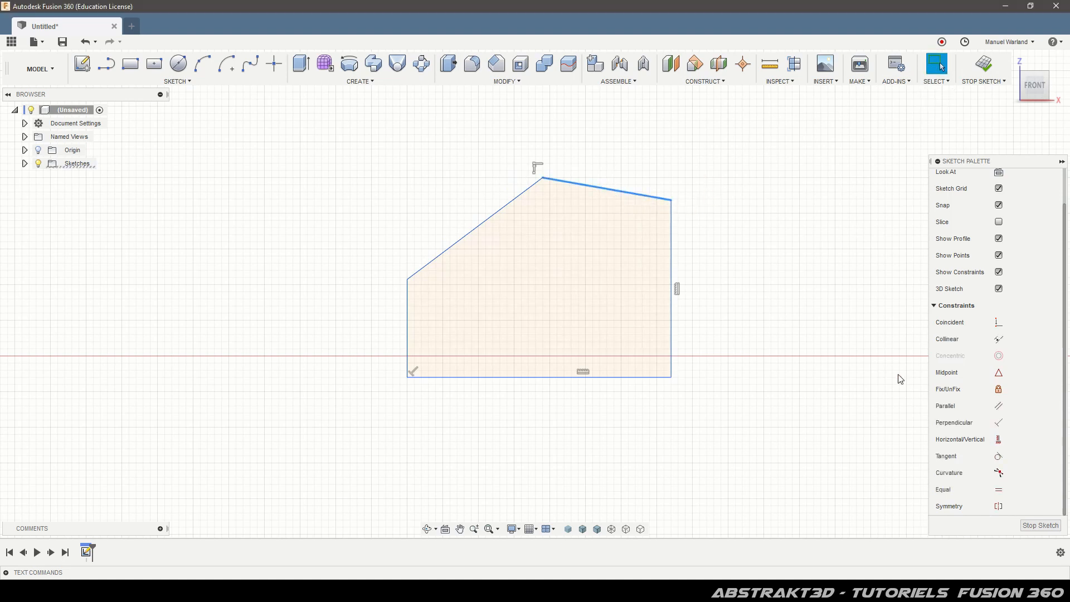
left_click(999, 439)
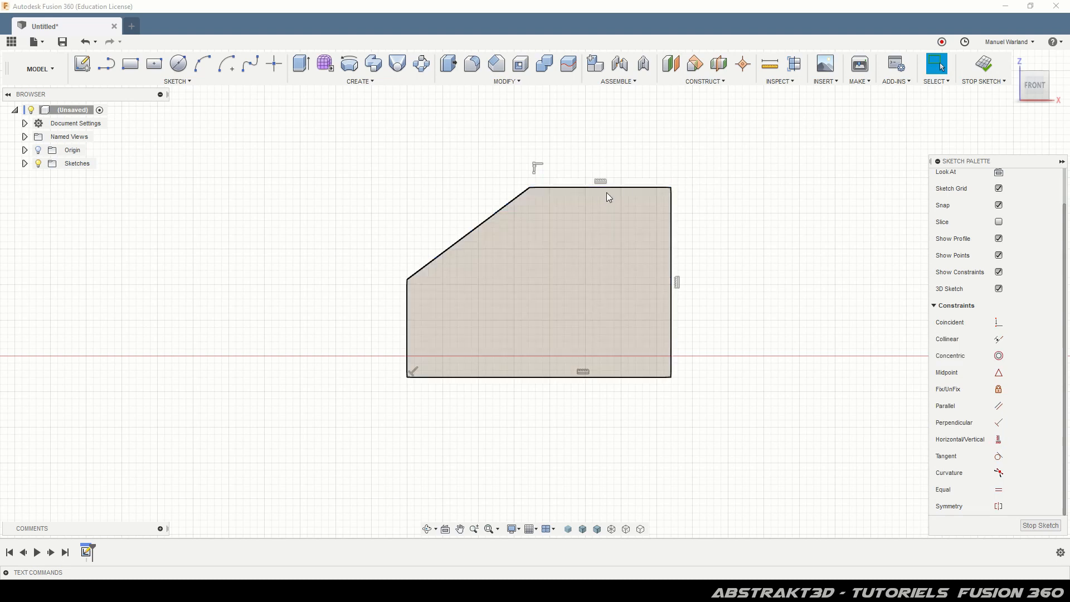
Shift the sloped edge's upper end and the right side slightly outward, and move the whole profile above the red axis
mouse_move(529, 187)
left_mouse_down()
mouse_move(537, 199)
mouse_move(528, 172)
mouse_move(539, 200)
mouse_move(536, 167)
mouse_move(545, 201)
mouse_move(509, 192)
mouse_move(539, 216)
mouse_move(517, 193)
left_mouse_up()
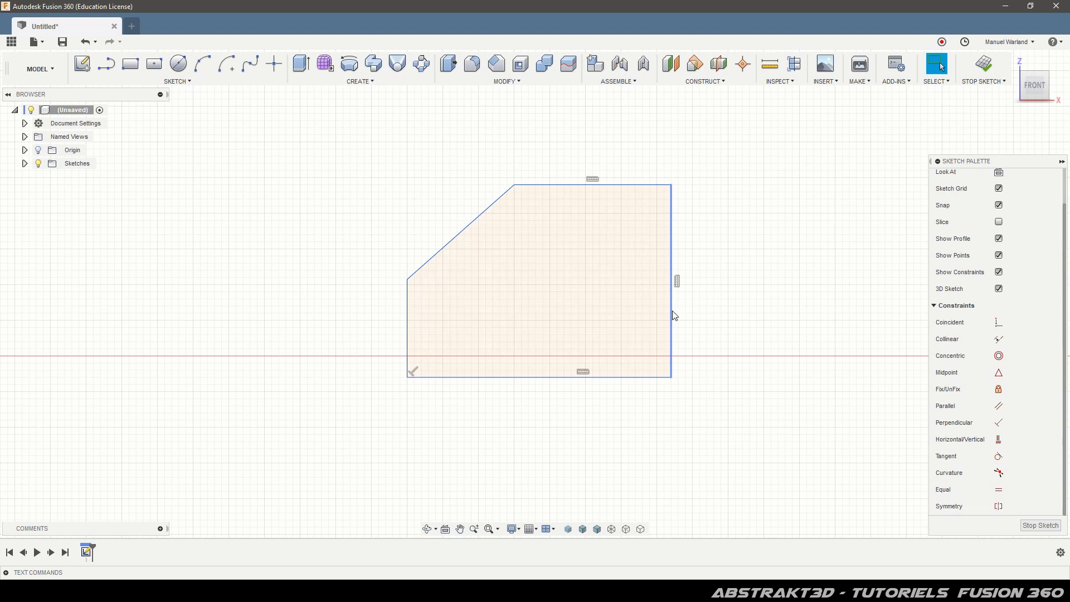
mouse_move(670, 310)
left_mouse_down()
mouse_move(683, 275)
mouse_move(674, 281)
left_mouse_up()
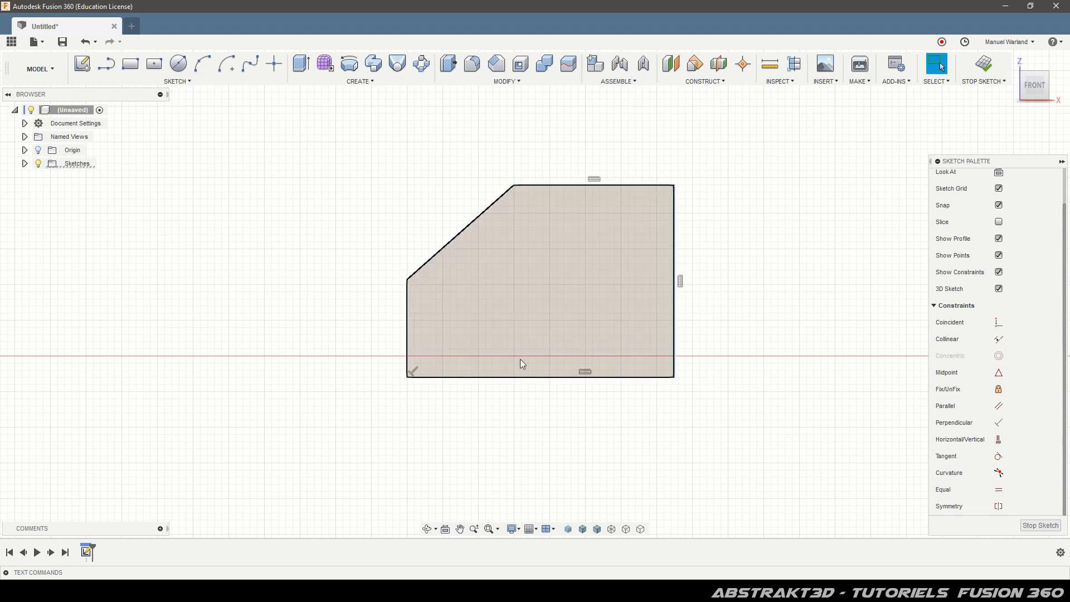
left_click_drag(291, 125, 760, 477)
left_click_drag(619, 382, 608, 281)
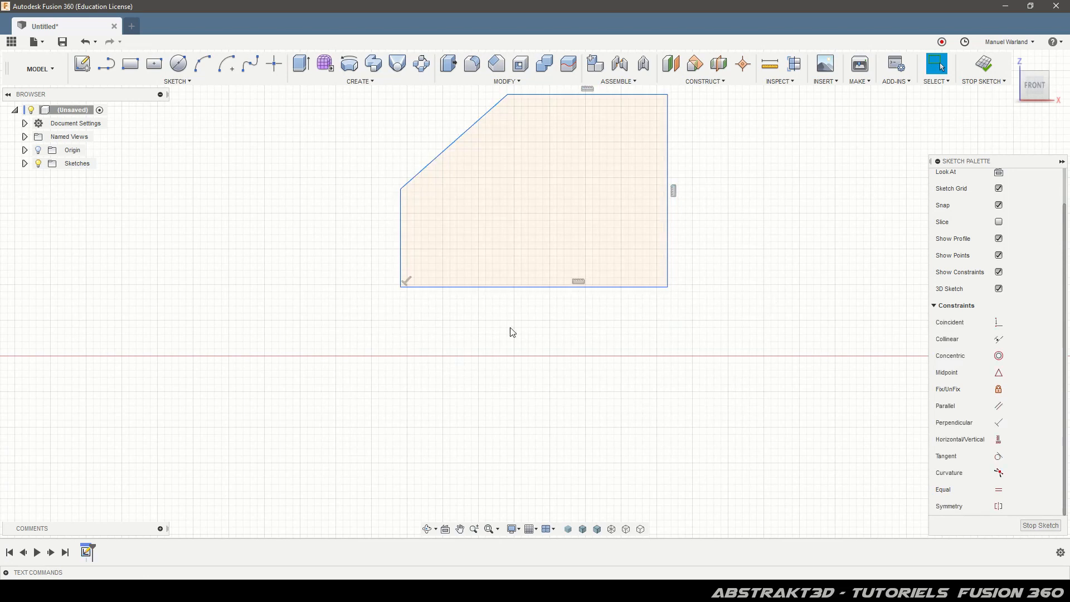
Dimension the profile's bottom edge at 375 and its left side at 135
key("d")
left_click(539, 287)
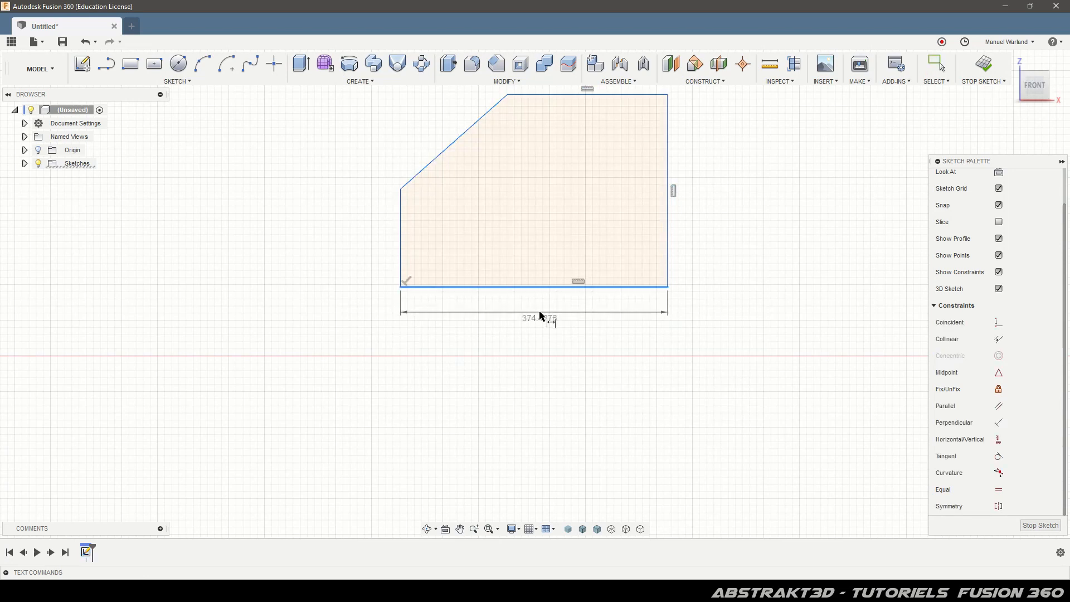
left_click(540, 312)
type("375")
key("Return")
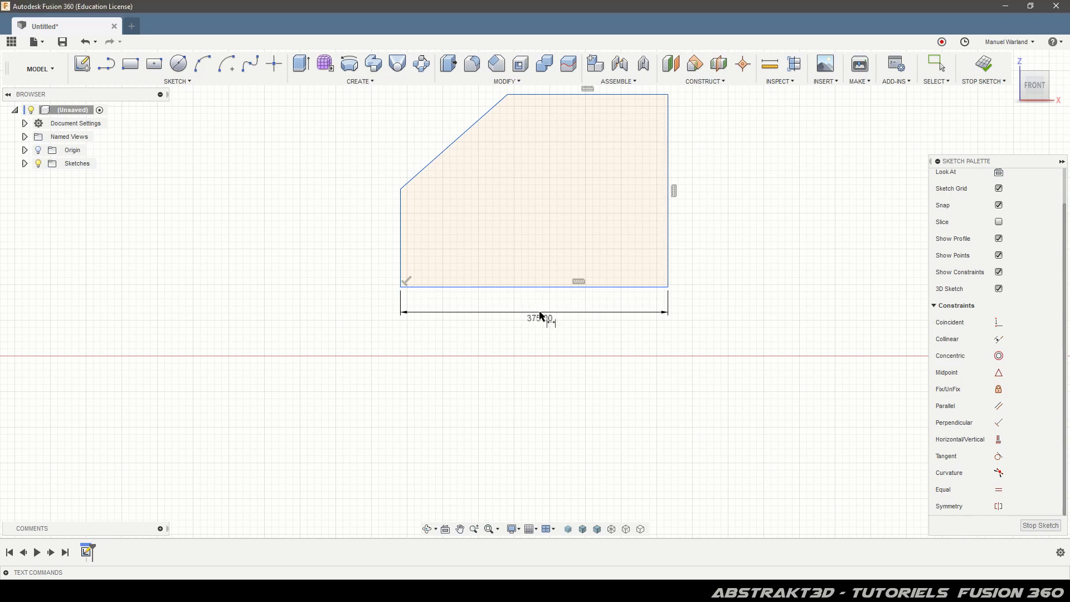
left_click(401, 254)
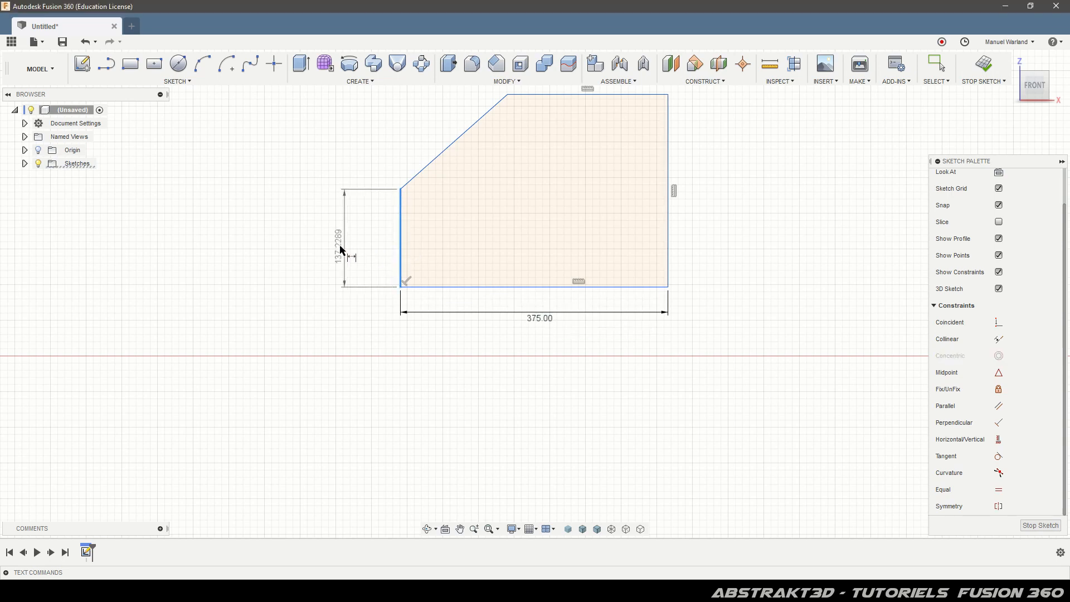
left_click(341, 246)
type("135")
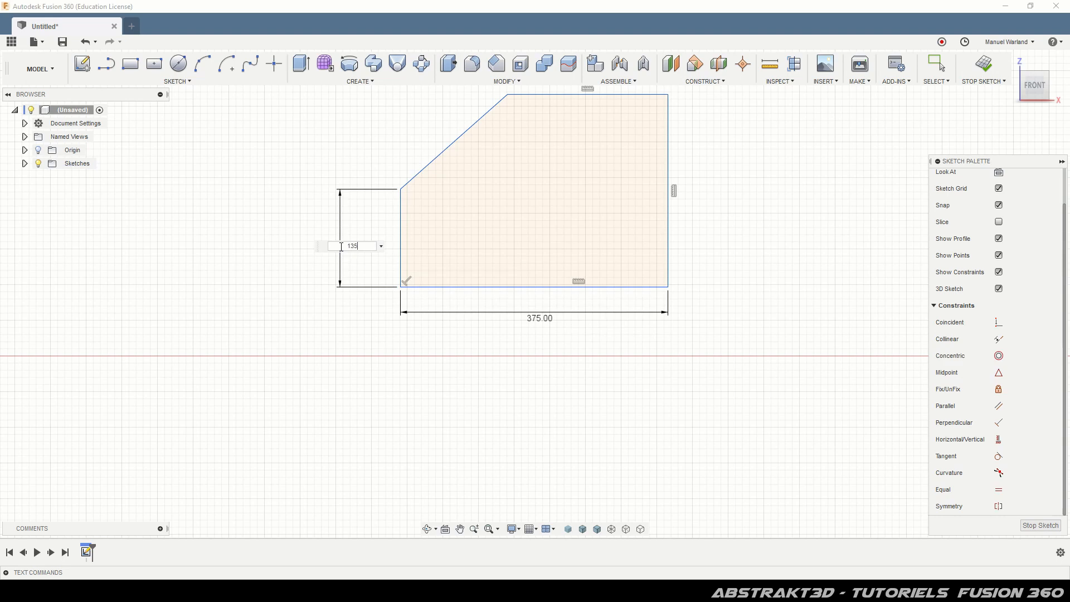
key("Return")
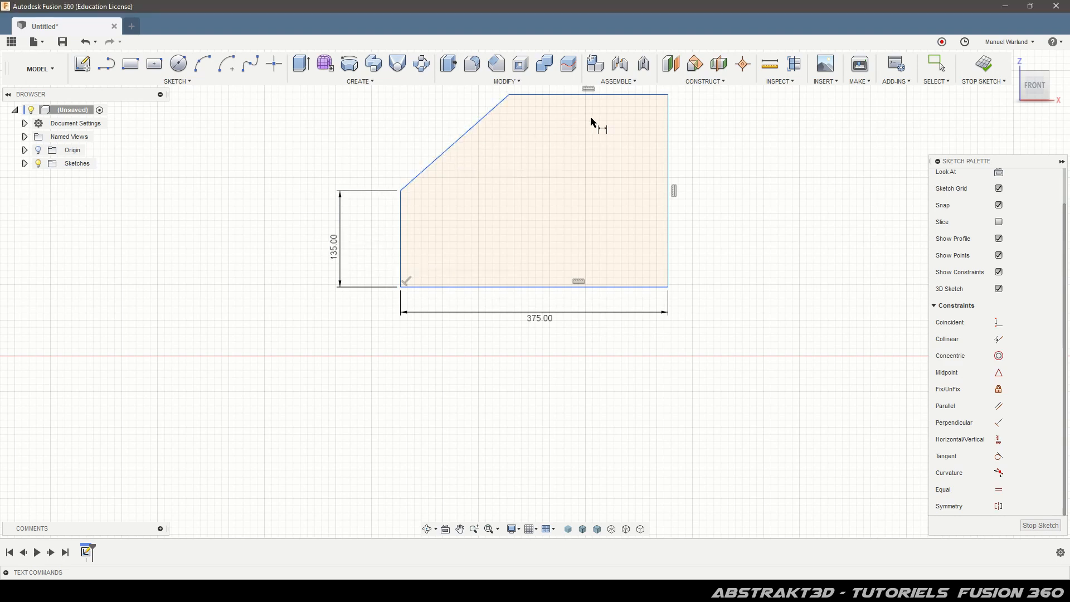
Dimension the profile's right side at 270 and its top edge at 220
left_click(668, 152)
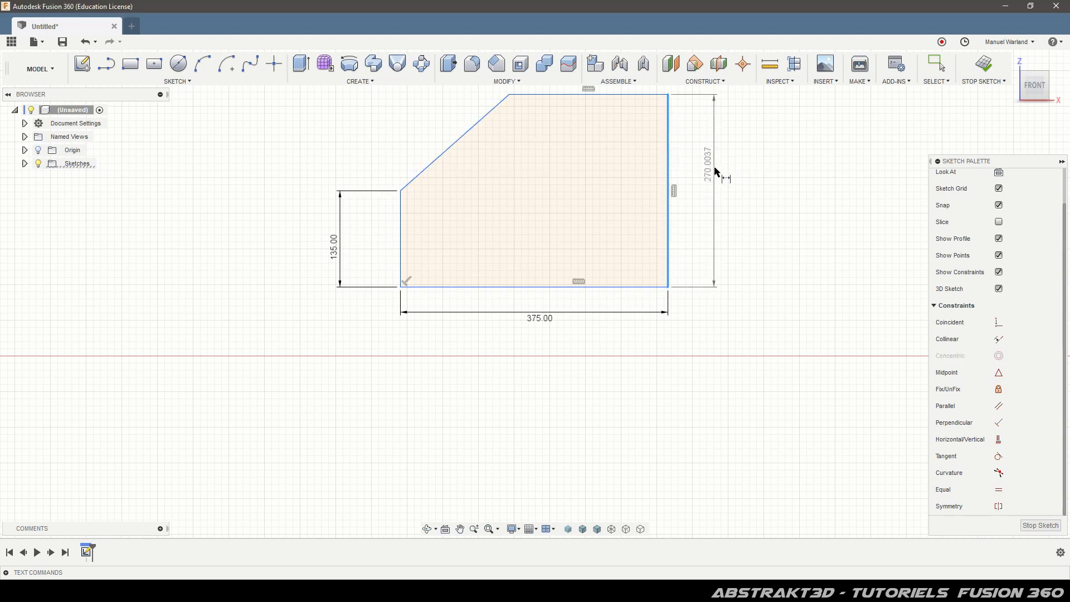
left_click(716, 172)
type("270")
key("Return")
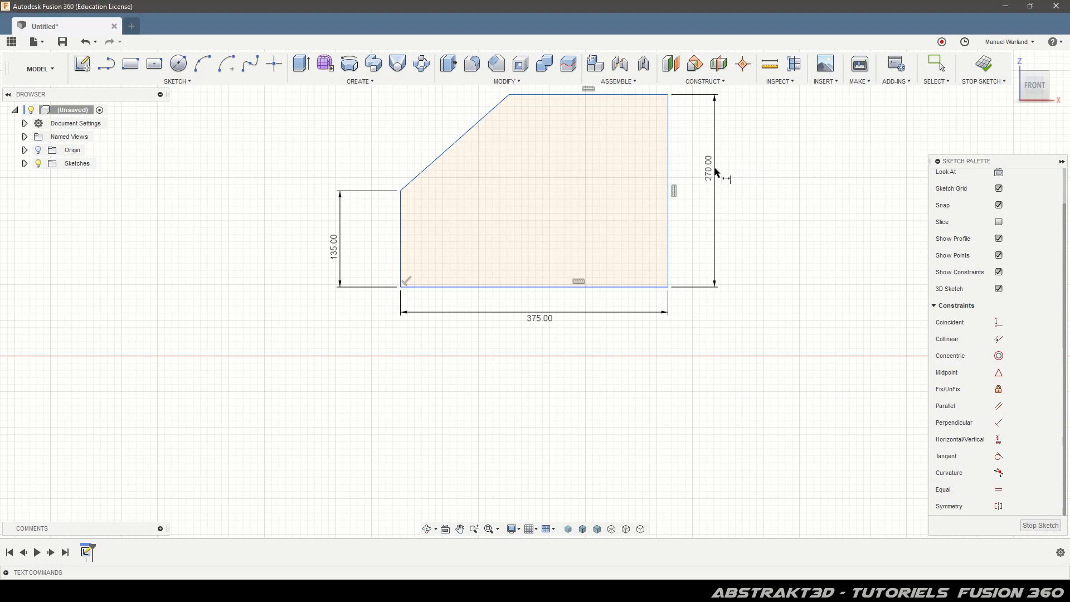
scroll(473, 443, "down", 2)
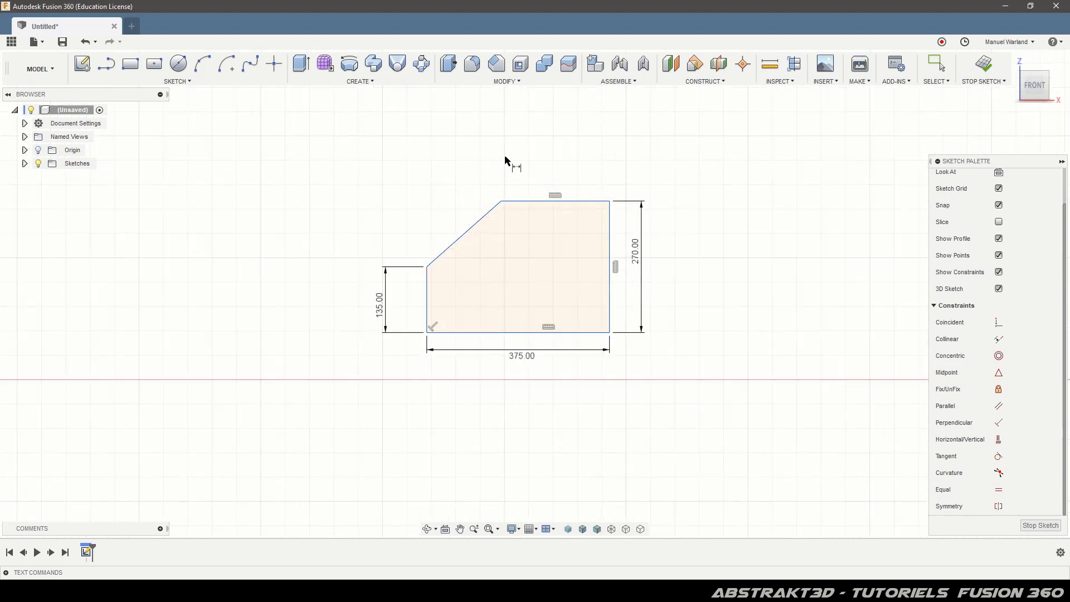
scroll(512, 156, "up", 2)
left_click(563, 226)
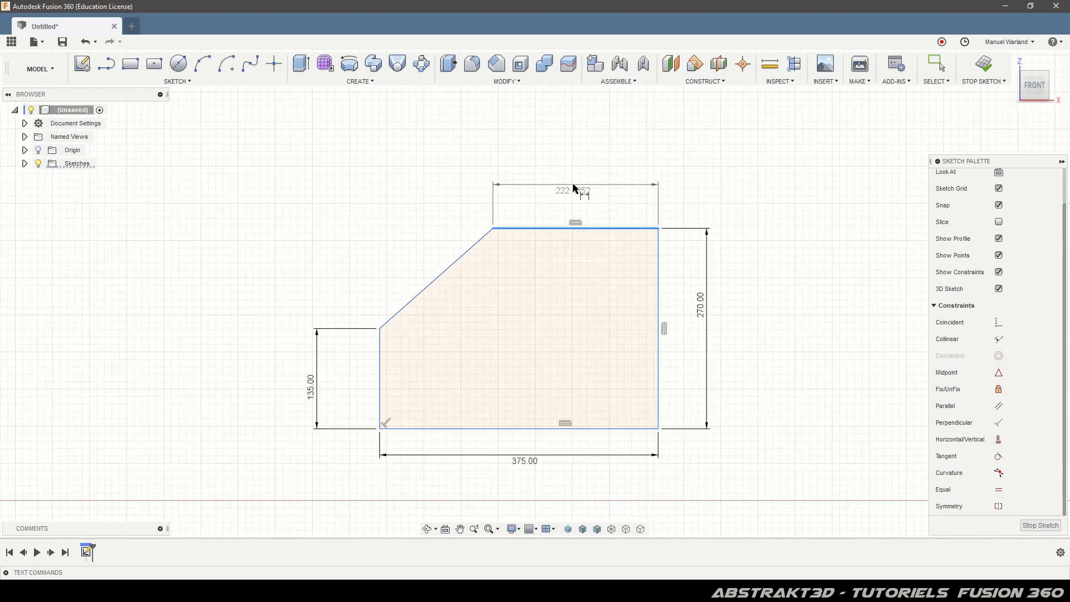
left_click(574, 185)
type("220")
key("Return")
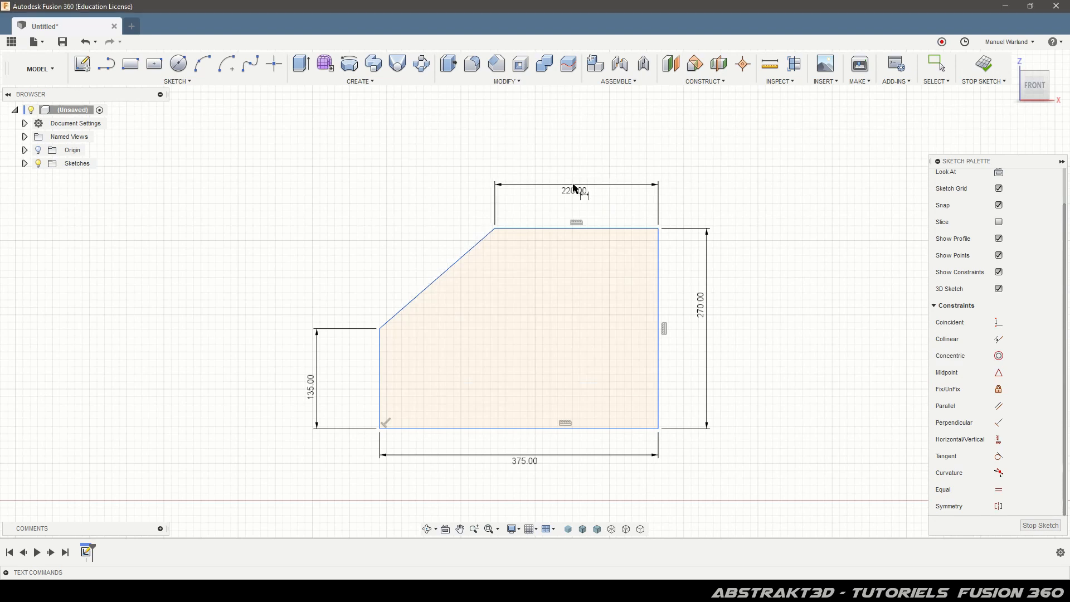
Add driven angle dimensions between the sloped edge and the top edge, and between the sloped edge and the left side
left_click(481, 246)
left_click(529, 229)
left_click(523, 281)
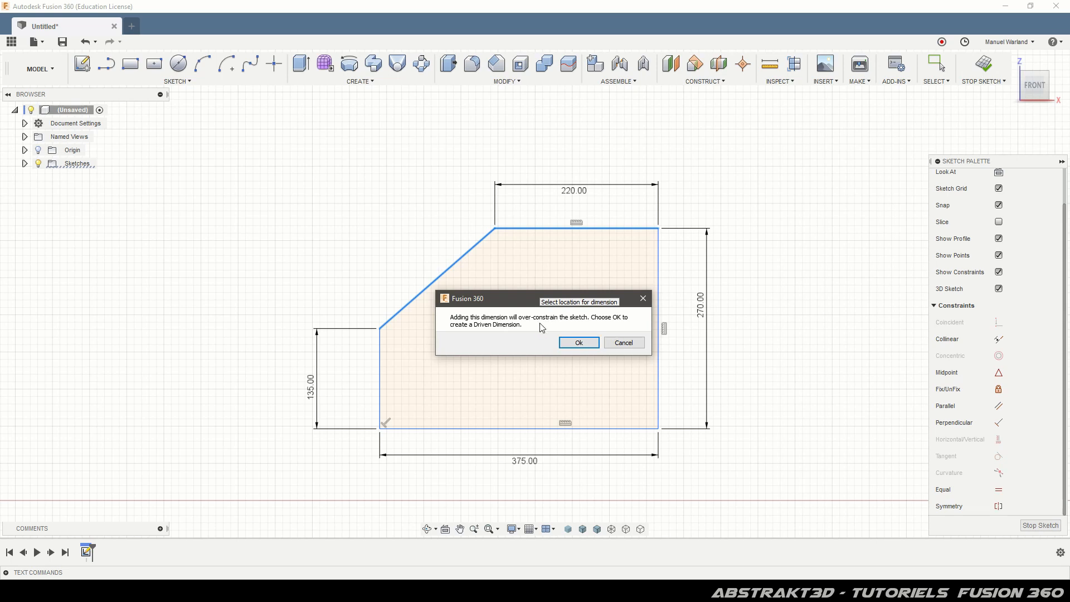
left_click(578, 343)
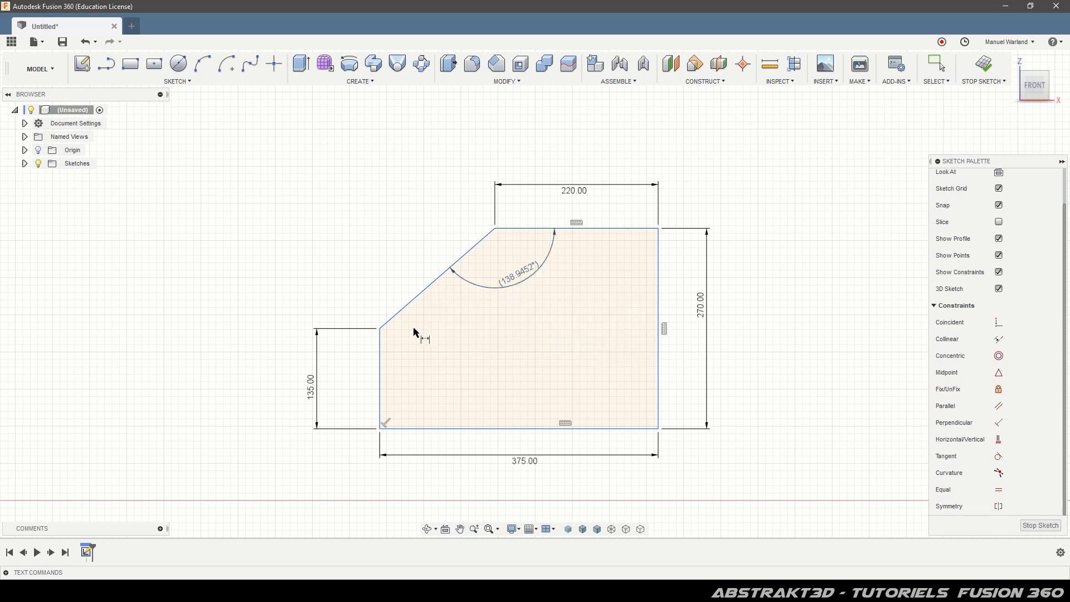
left_click(381, 361)
left_click(412, 304)
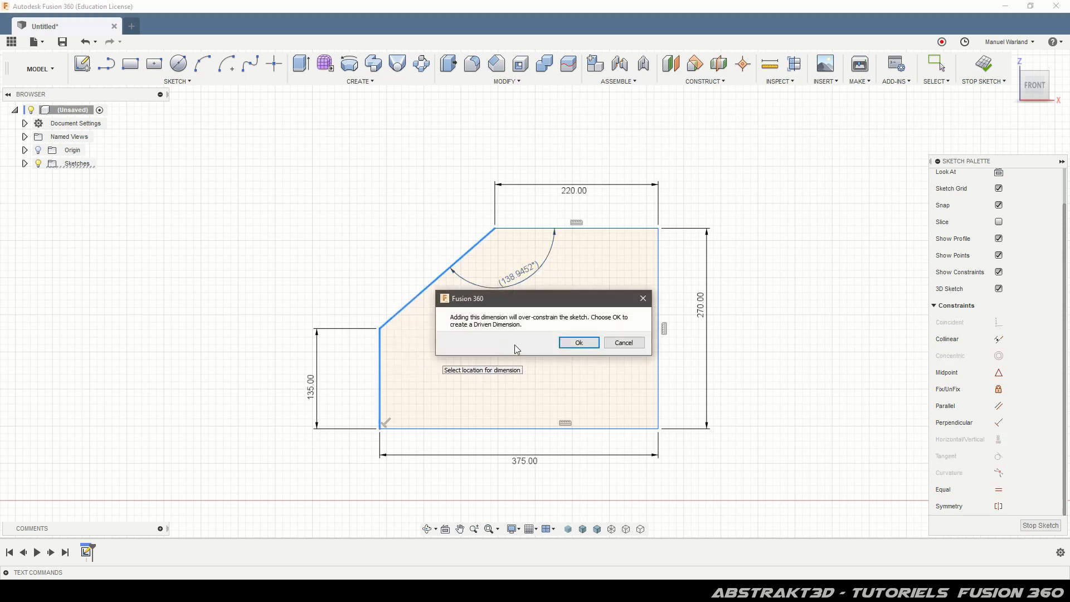
left_click(582, 344)
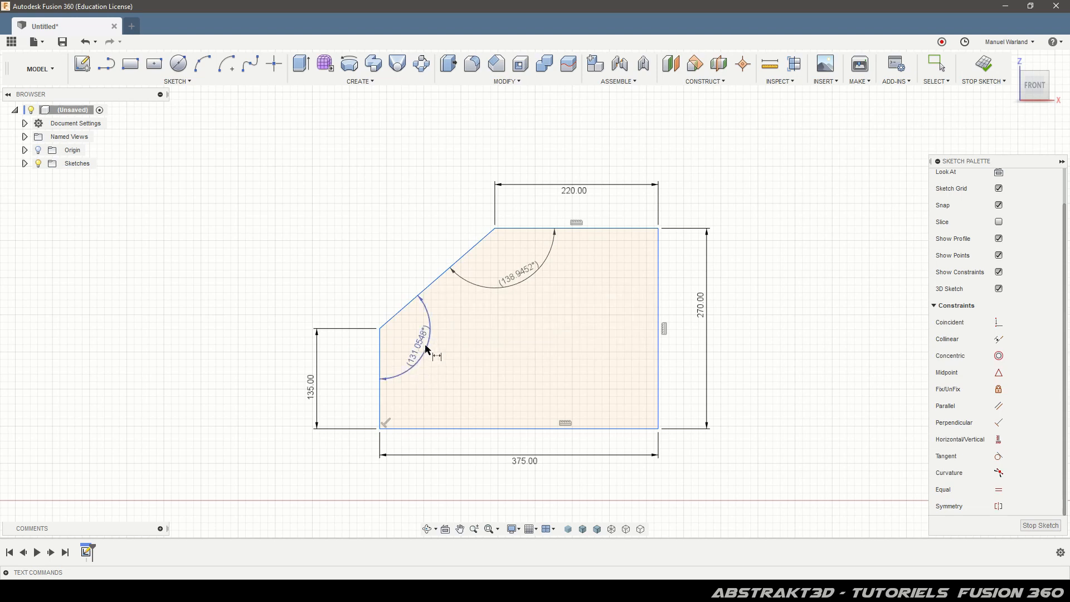
Move the dimensioned profile by its right side to test its remaining freedom, keeping it above the red axis
left_click(936, 63)
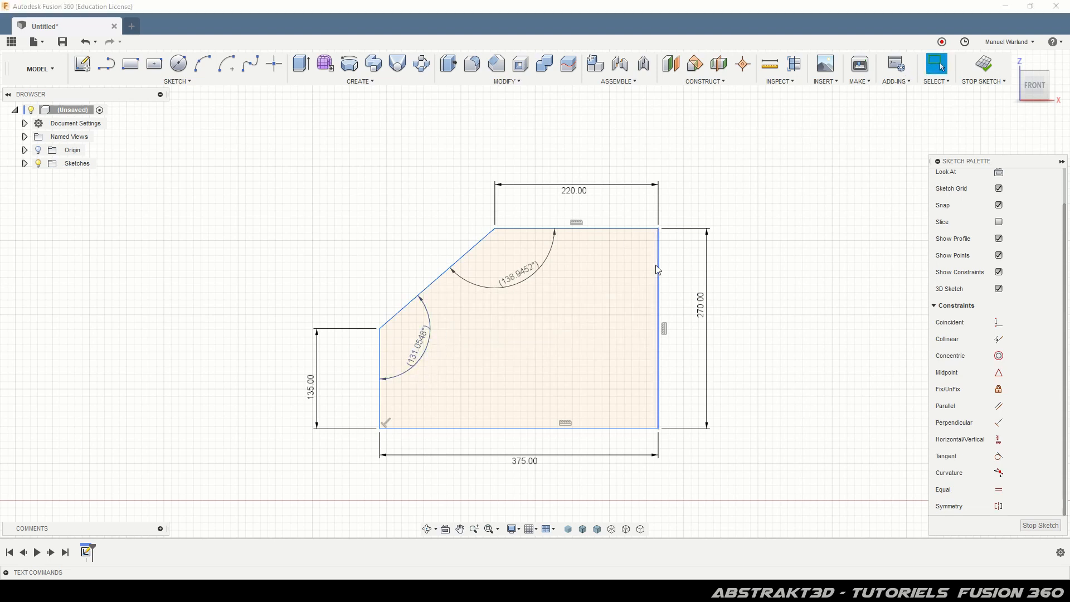
mouse_move(659, 270)
left_mouse_down()
mouse_move(633, 266)
mouse_move(625, 248)
mouse_move(704, 238)
mouse_move(631, 244)
mouse_move(666, 218)
mouse_move(655, 218)
left_mouse_up()
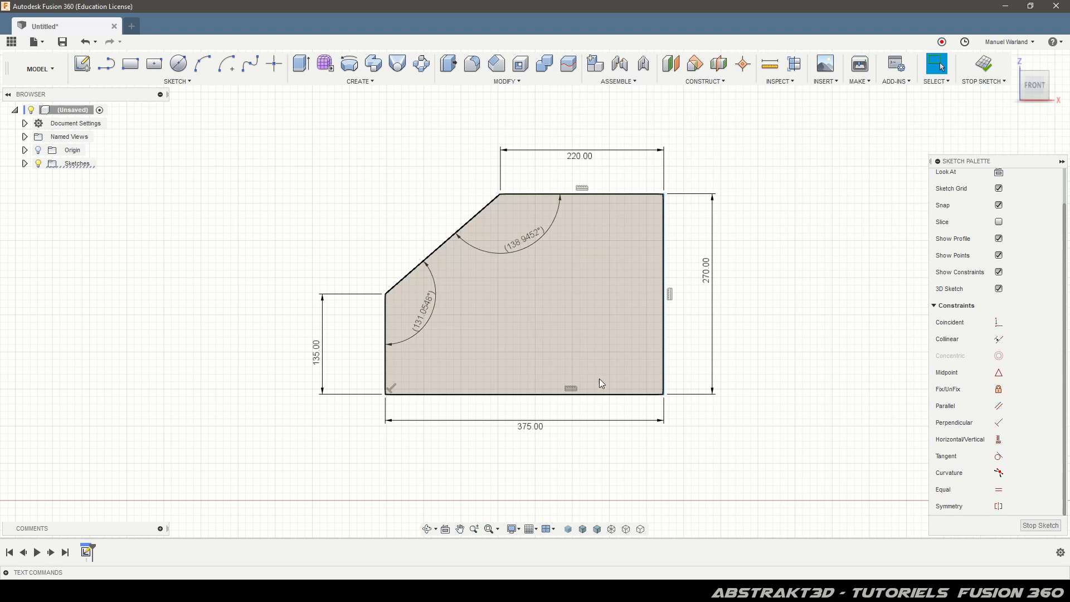
mouse_move(666, 316)
left_mouse_down()
mouse_move(732, 335)
mouse_move(614, 365)
mouse_move(634, 294)
mouse_move(588, 289)
mouse_move(671, 315)
left_mouse_up()
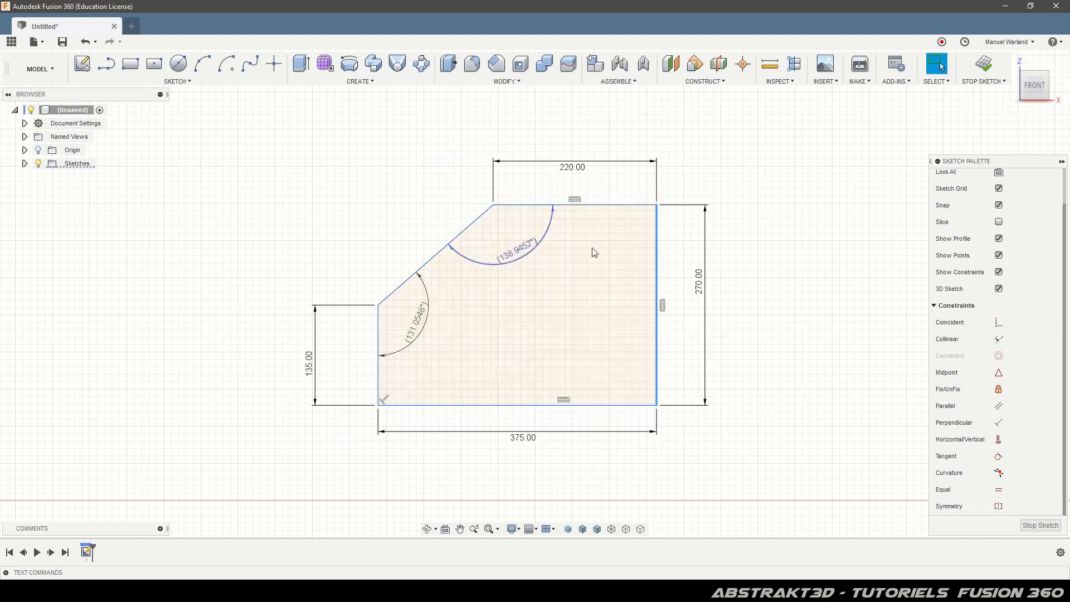
Apply a Coincident constraint between the profile's bottom edge and the sketch origin
scroll(779, 259, "down", 3)
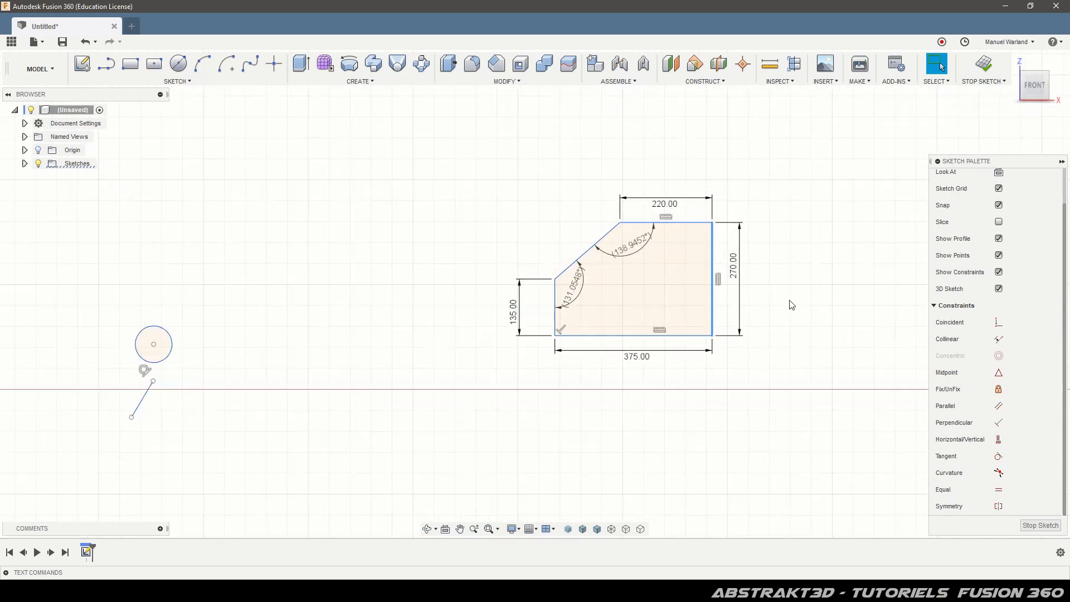
scroll(789, 301, "down", 2)
left_click(687, 327)
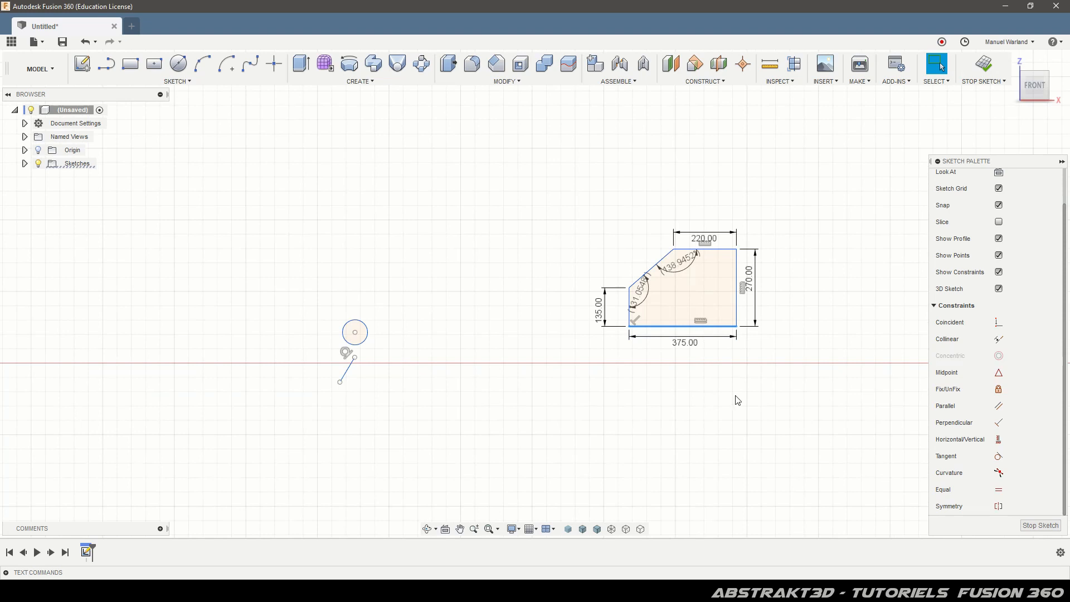
scroll(721, 408, "down", 4)
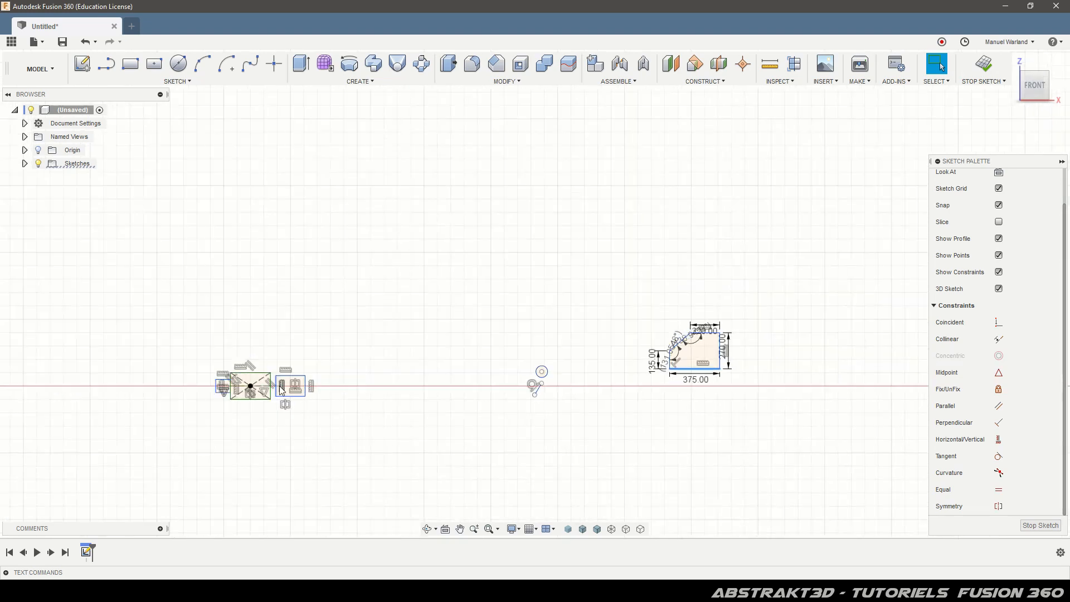
scroll(622, 262, "down", 2)
scroll(733, 313, "down", 4)
scroll(333, 329, "up", 2)
scroll(333, 329, "up", 6)
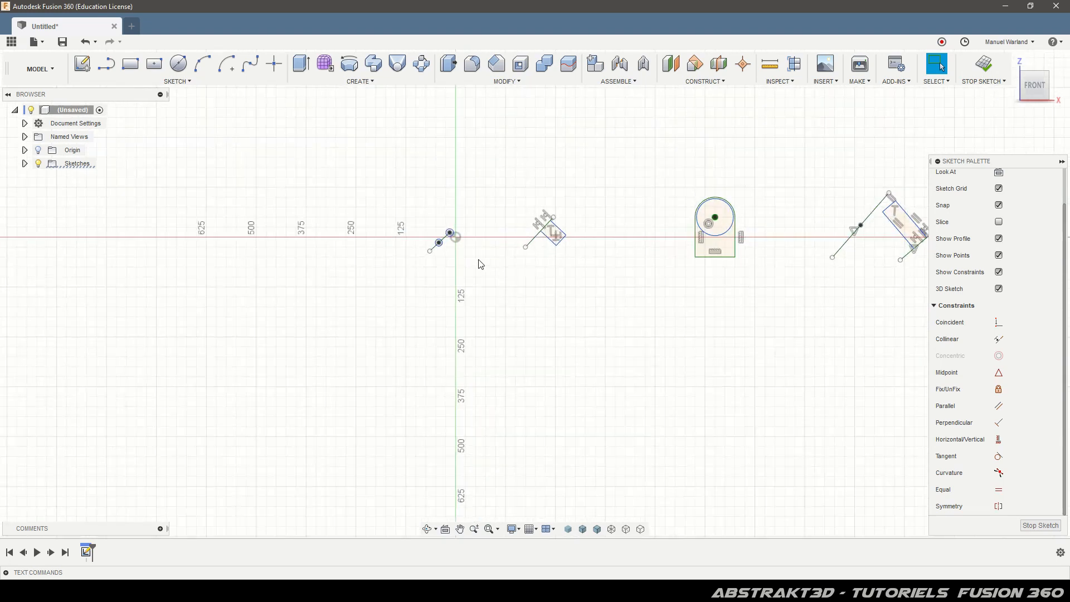
left_click(444, 239)
scroll(210, 366, "down", 5)
scroll(210, 364, "down", 2)
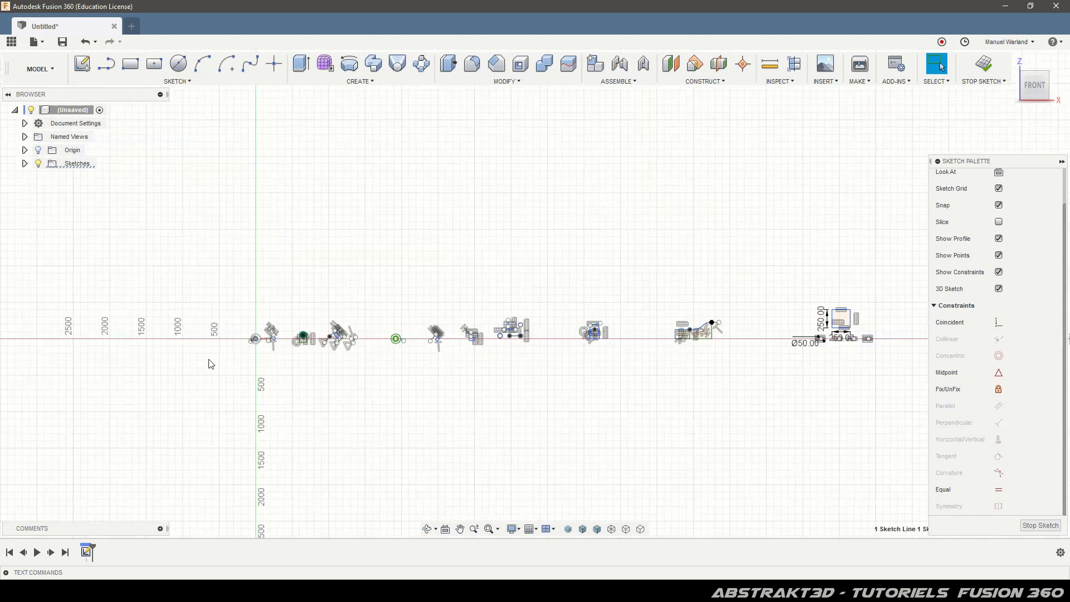
scroll(165, 337, "down", 2)
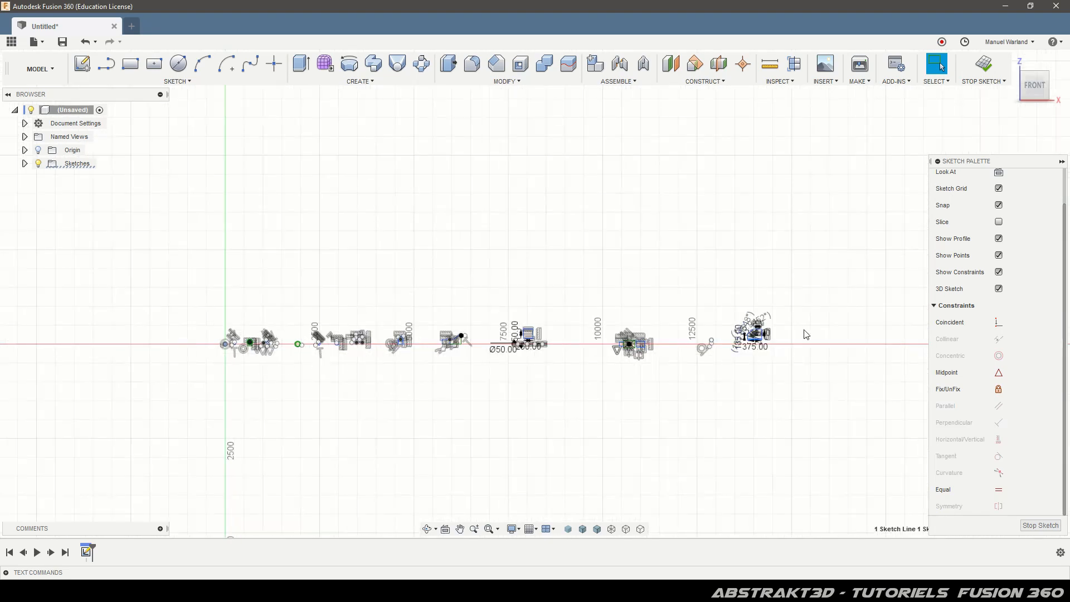
scroll(804, 334, "up", 6)
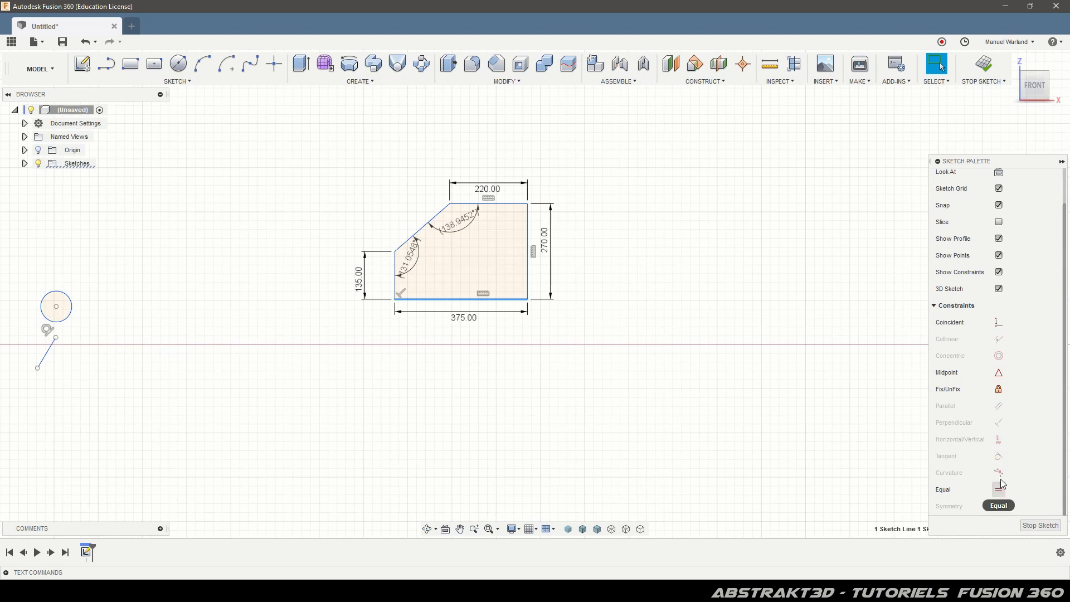
left_click(999, 323)
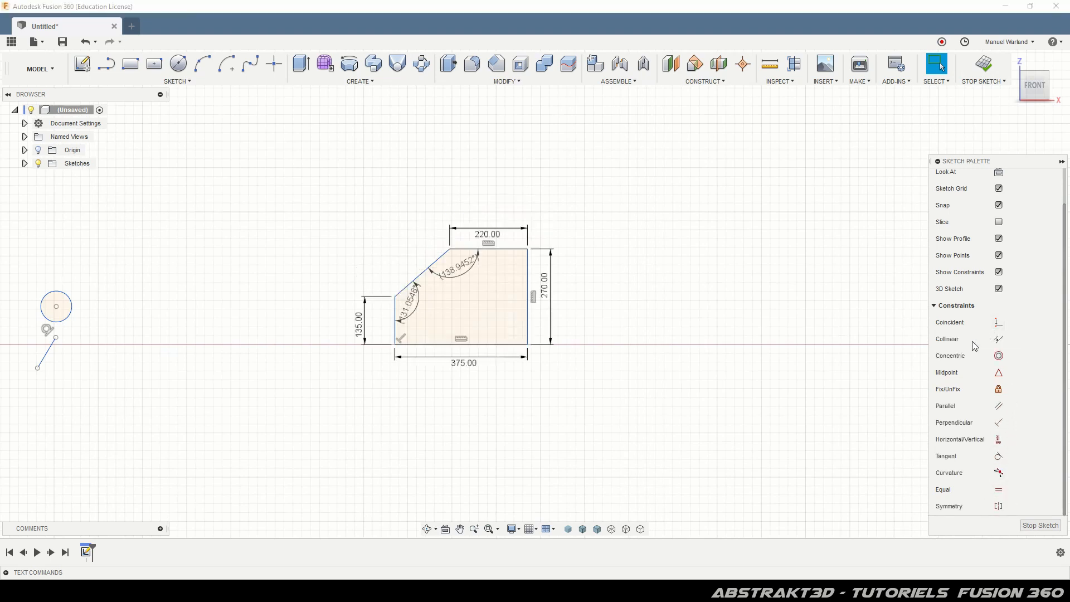
scroll(455, 420, "up", 3)
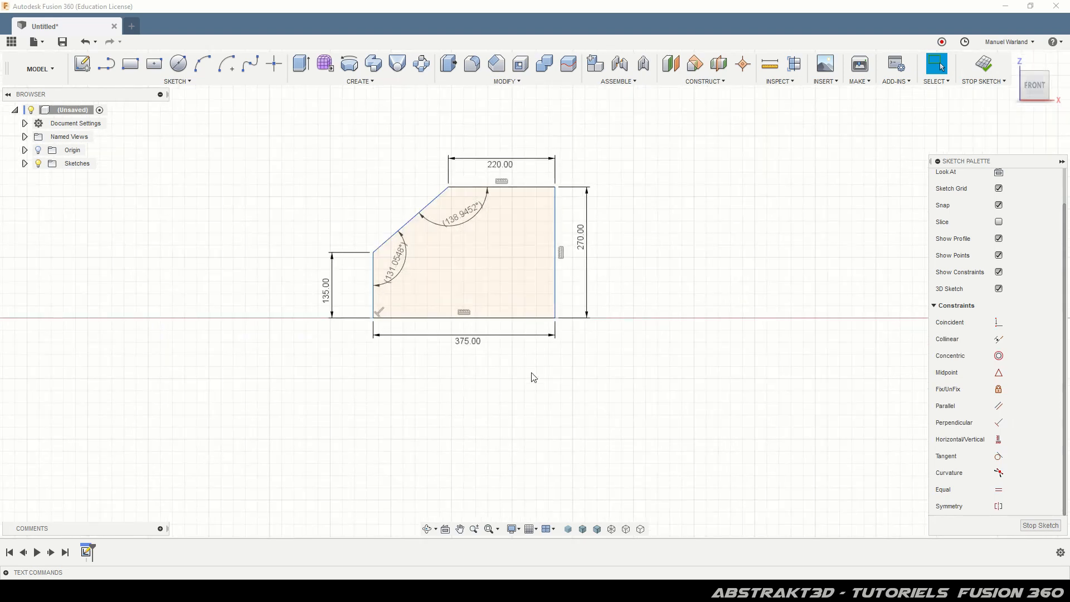
Slide the dimensioned profile along the red axis by its right side to test its remaining horizontal freedom
scroll(476, 377, "up", 3)
scroll(475, 395, "down", 2)
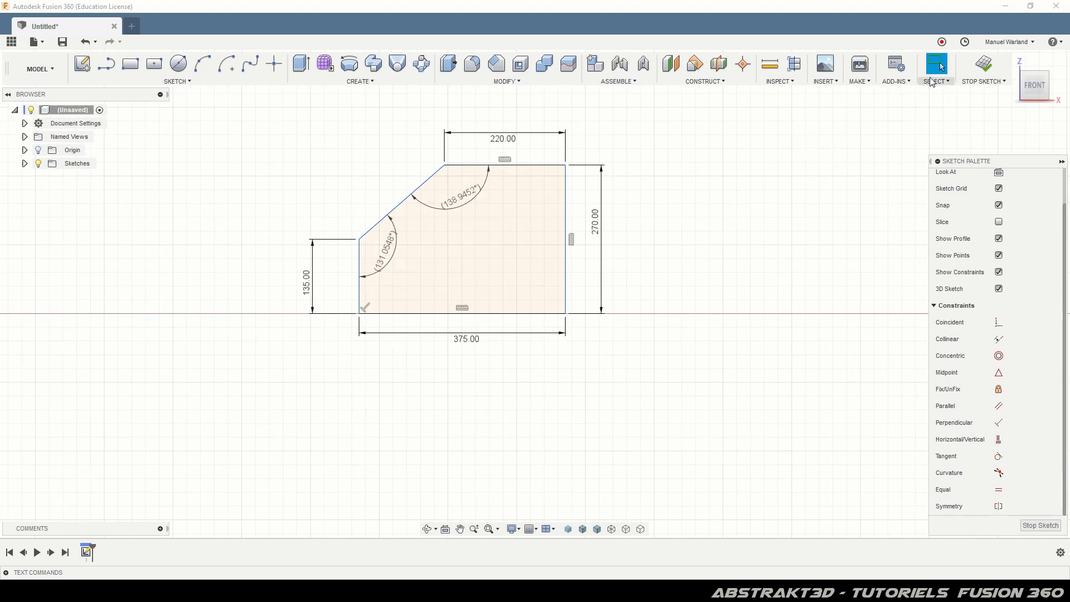
mouse_move(568, 266)
left_mouse_down()
mouse_move(633, 240)
mouse_move(701, 231)
mouse_move(466, 234)
mouse_move(719, 232)
mouse_move(367, 229)
mouse_move(567, 243)
mouse_move(430, 239)
left_mouse_up()
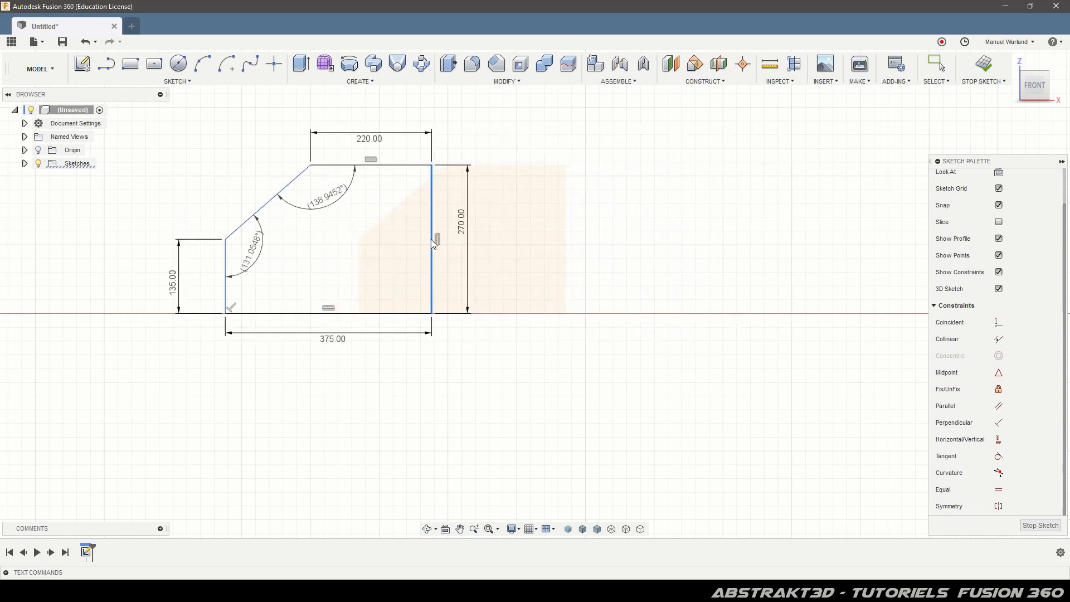
Move the profile along the red axis past the other practice sketches to the opposite side of the sketch origin
scroll(784, 190, "down", 3)
scroll(819, 142, "down", 1)
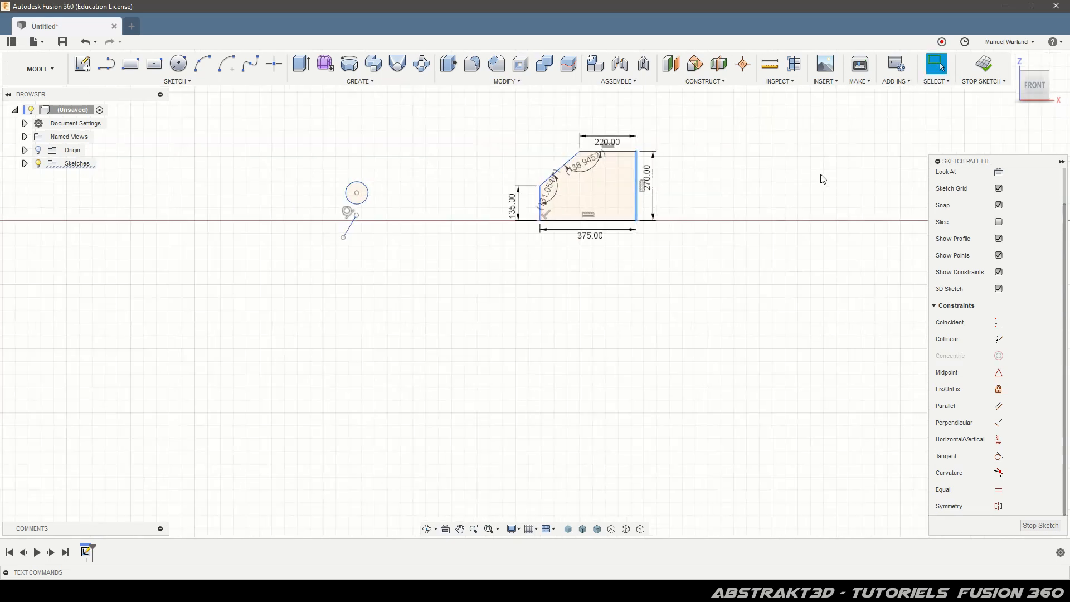
left_click_drag(638, 201, 139, 201)
scroll(832, 437, "down", 2)
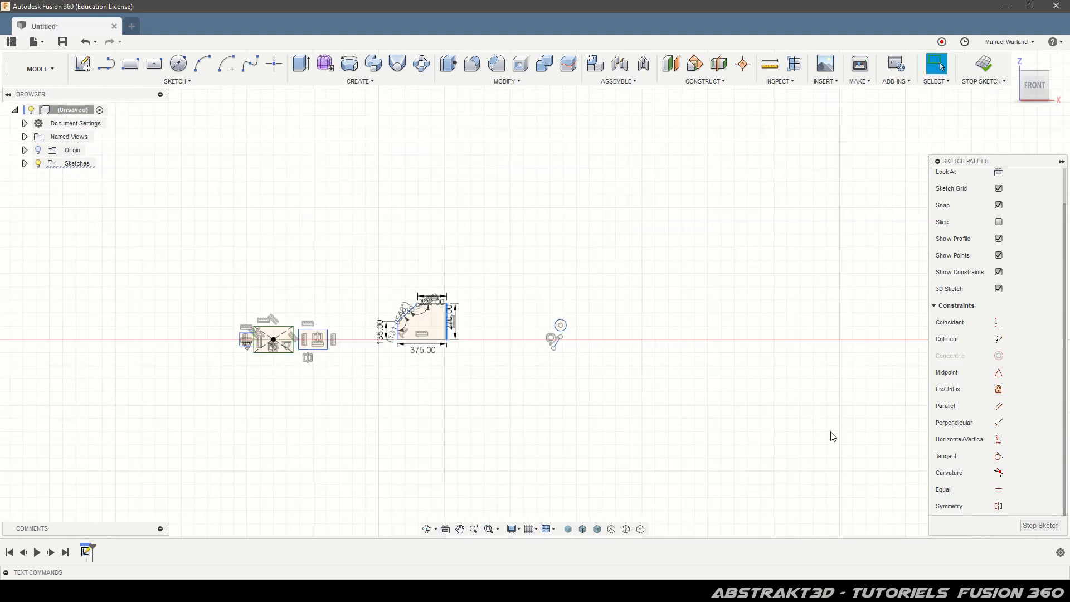
scroll(812, 433, "down", 2)
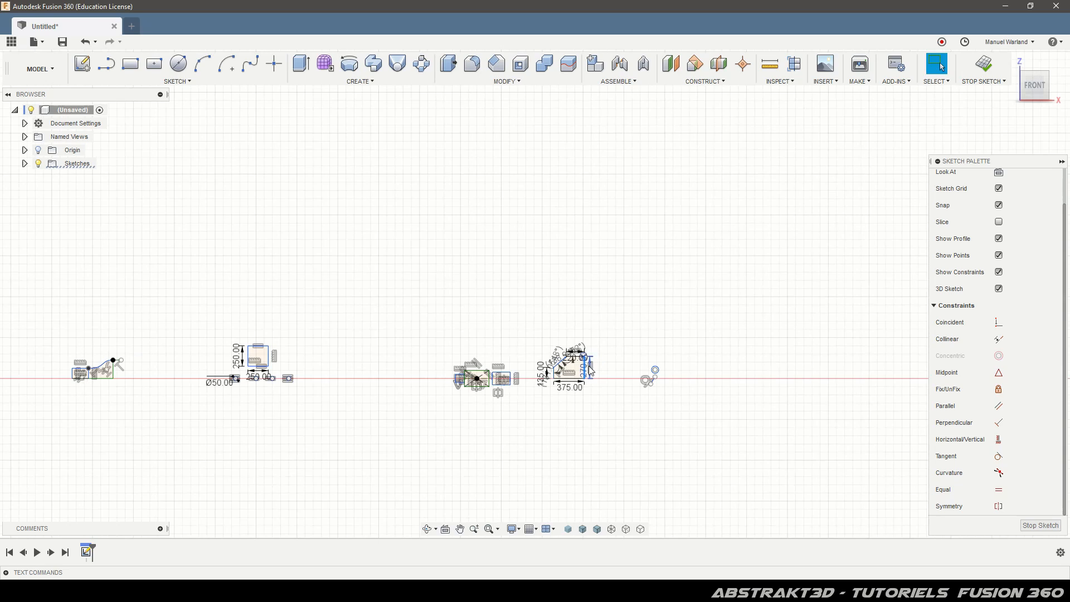
mouse_move(587, 372)
left_mouse_down()
mouse_move(351, 349)
mouse_move(50, 346)
left_mouse_up()
scroll(819, 349, "down", 2)
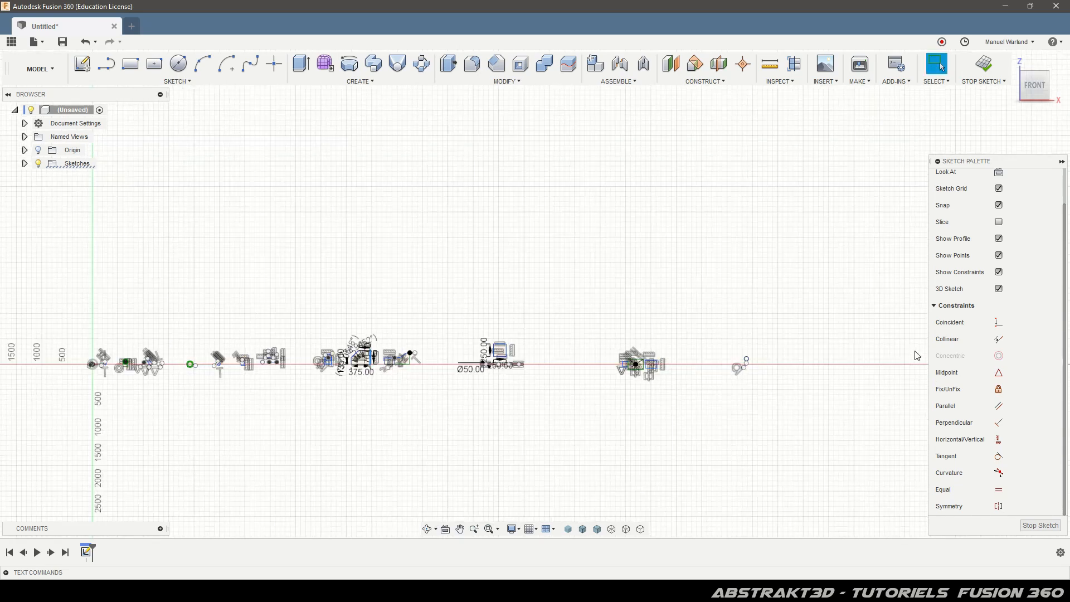
scroll(869, 357, "down", 1)
scroll(624, 404, "down", 1)
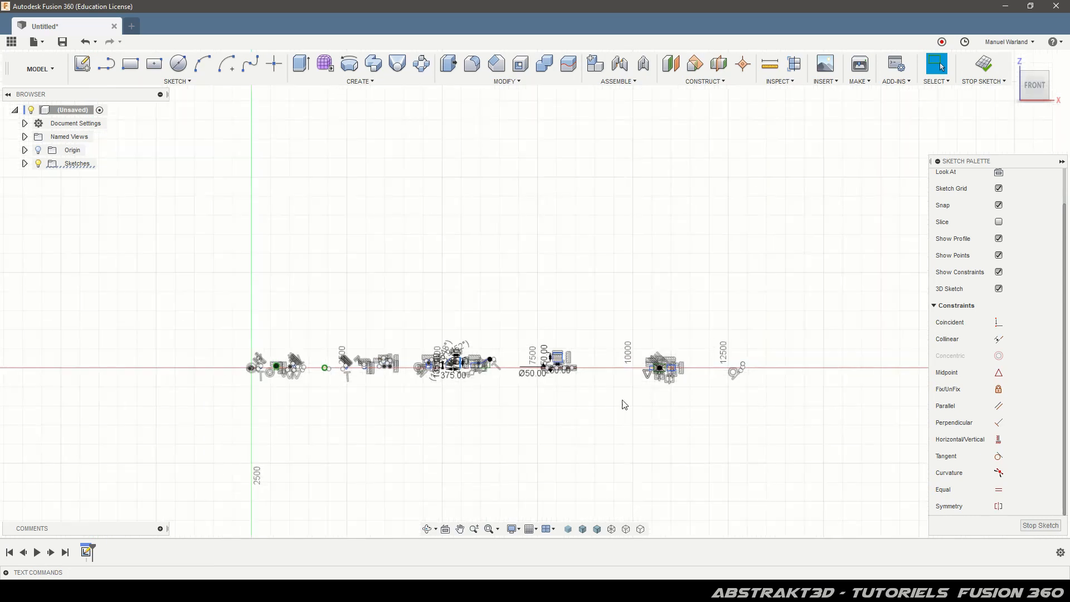
scroll(322, 412, "up", 5)
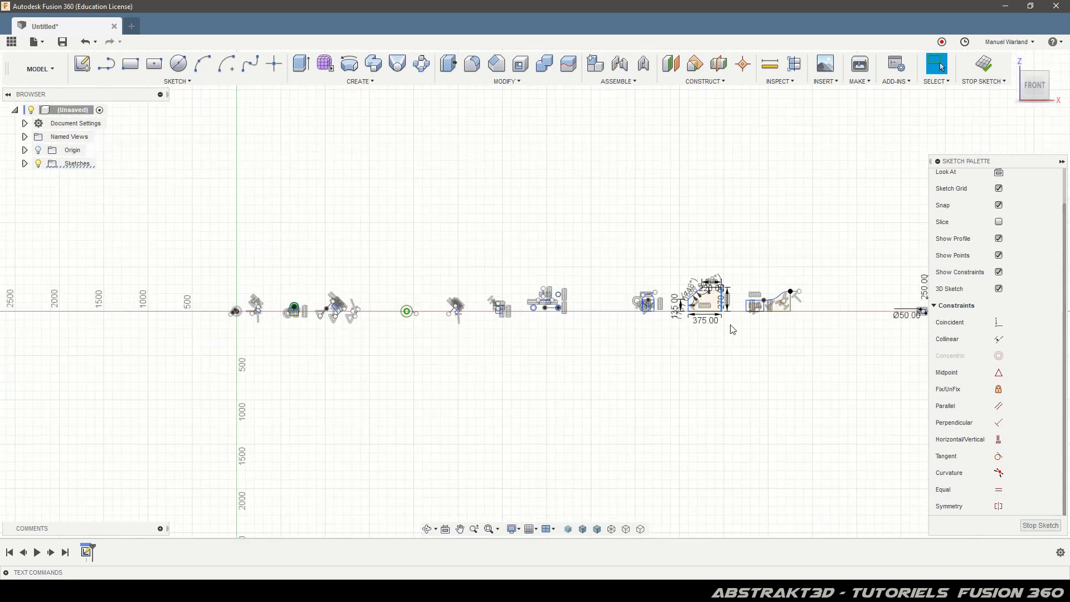
left_click_drag(724, 304, 205, 289)
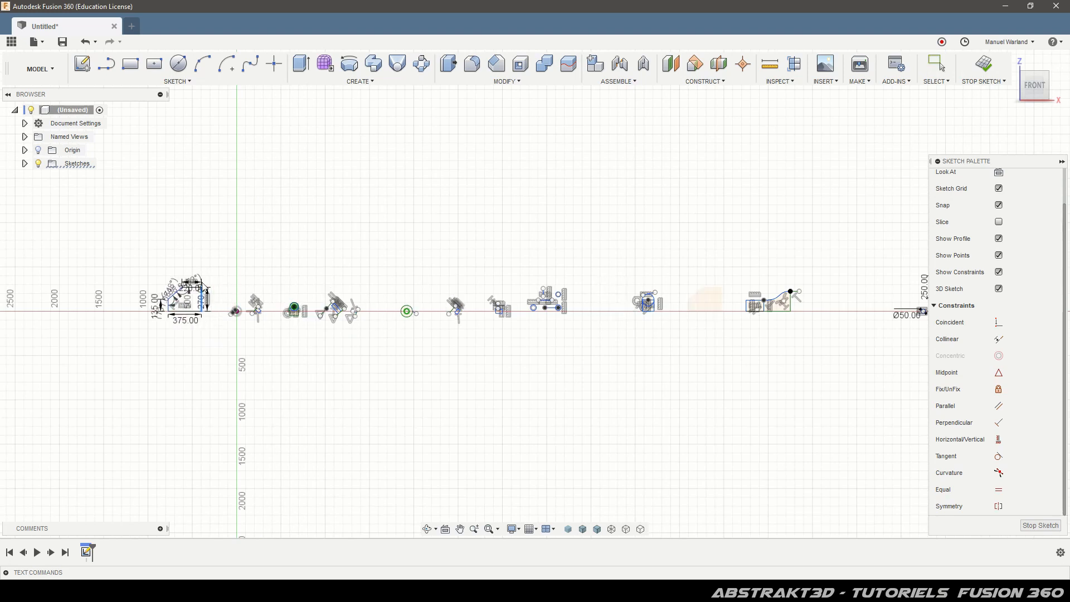
Delete the practice line with its two circles beside the sketch origin
middle_click_drag(476, 402, 669, 402)
scroll(432, 372, "up", 2)
scroll(426, 310, "up", 8)
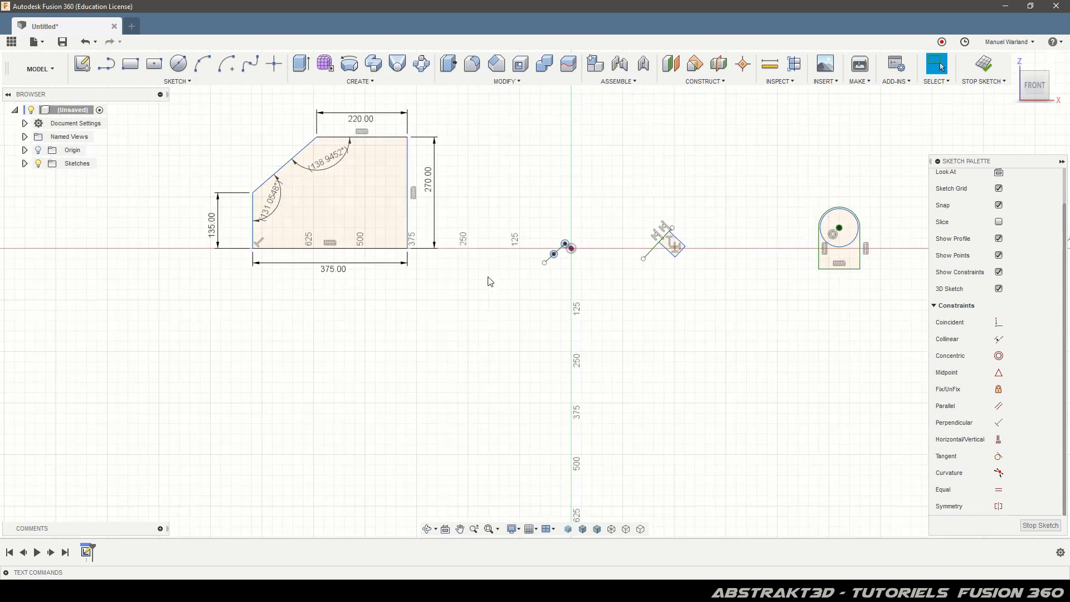
scroll(524, 198, "up", 1)
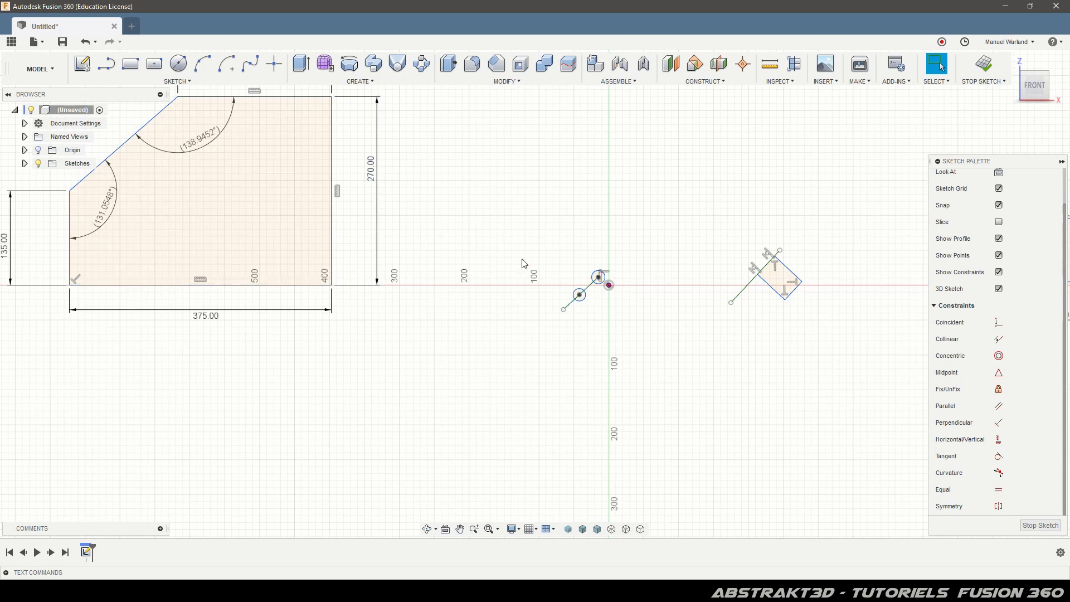
left_click_drag(531, 225, 633, 348)
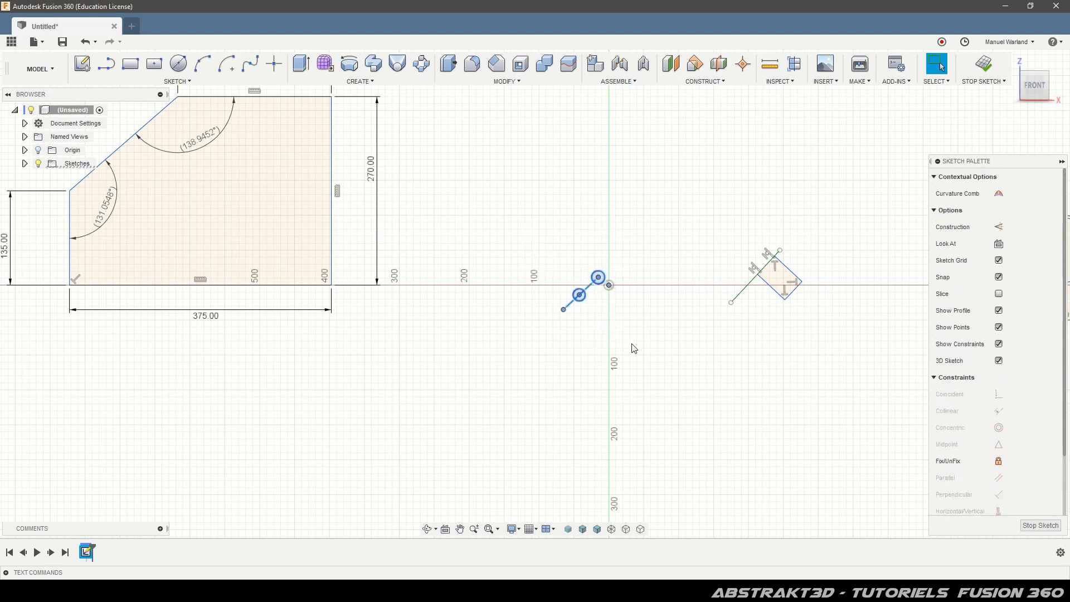
key("Delete")
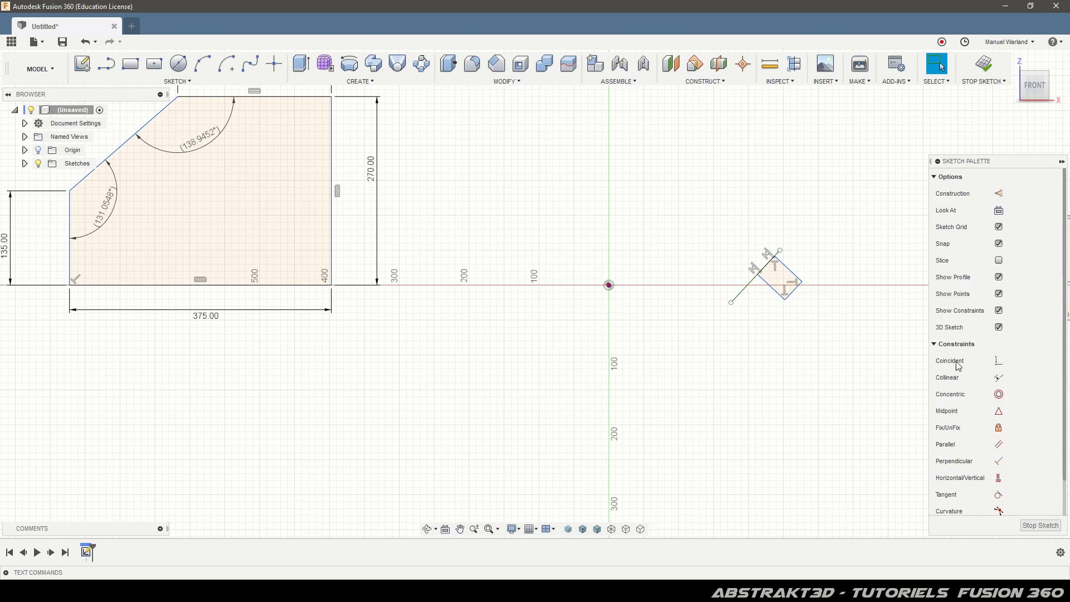
Apply a Coincident constraint between the profile's lower-right corner and the sketch origin
left_click(998, 361)
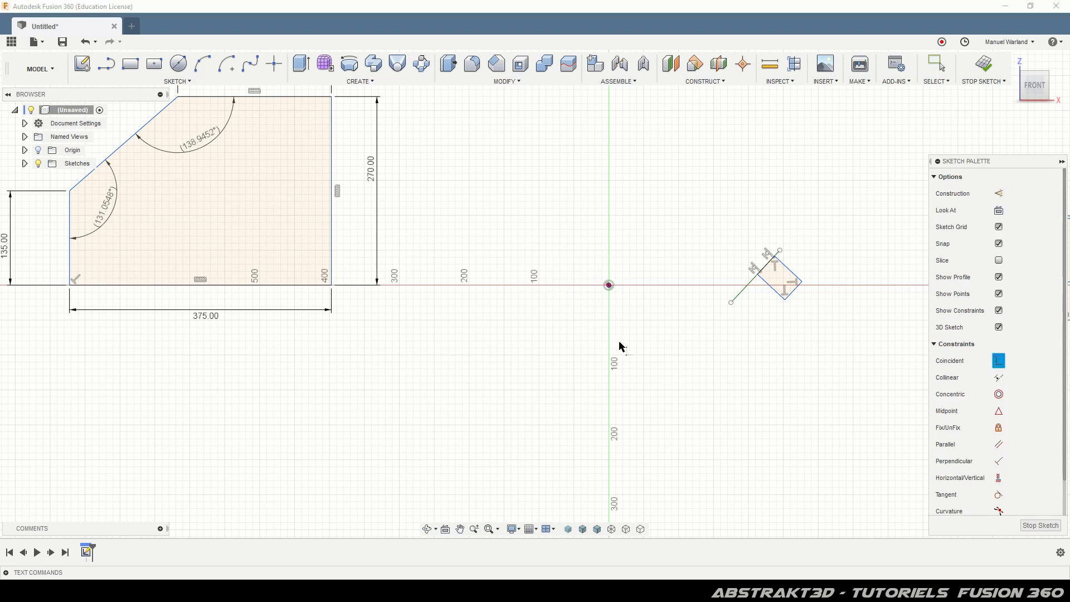
left_click(331, 286)
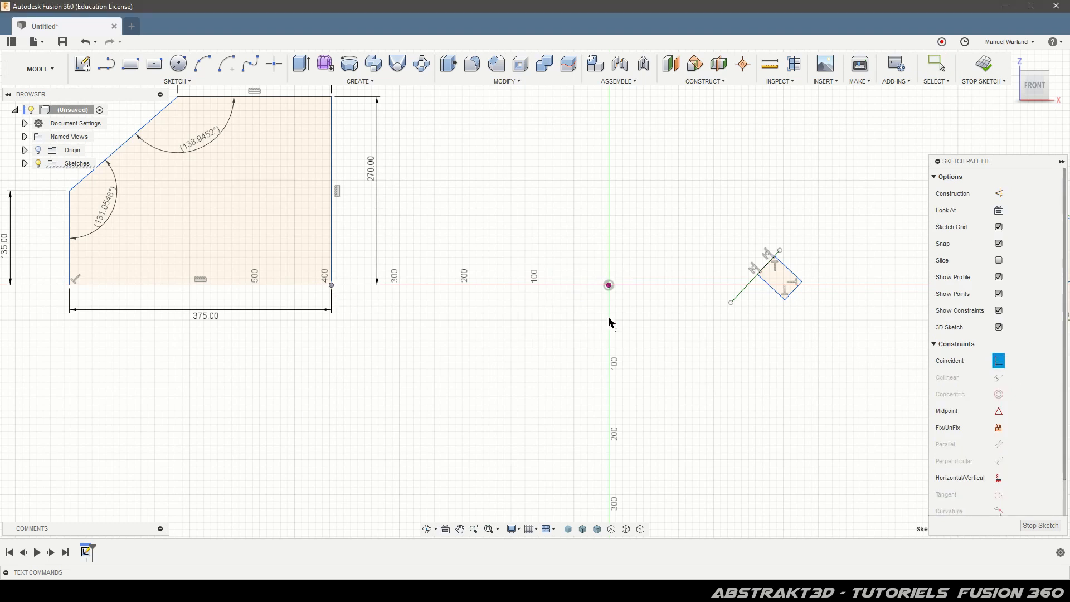
left_click(609, 285)
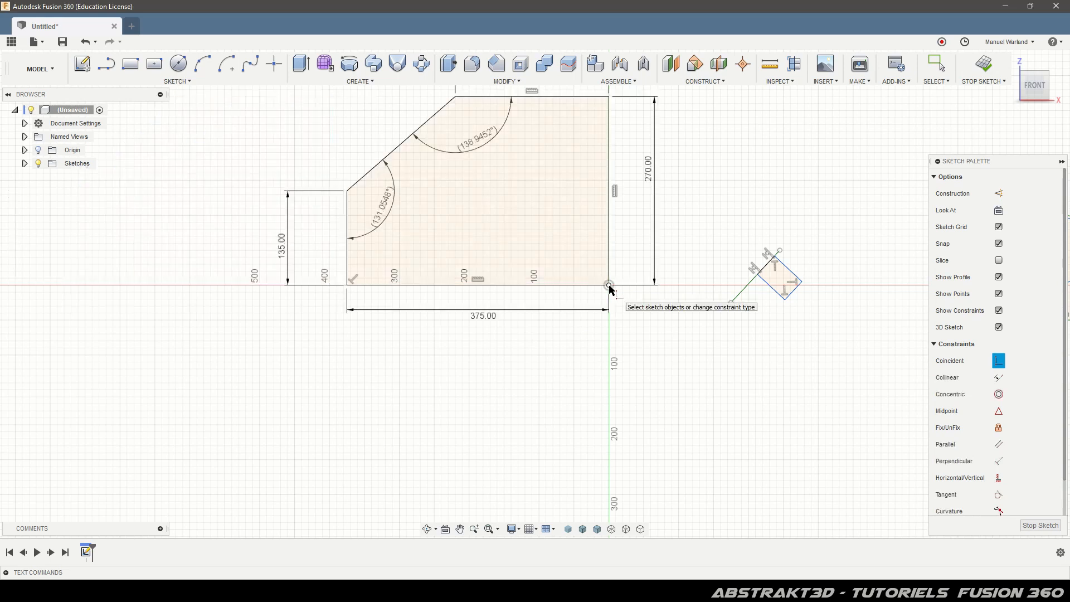
scroll(571, 383, "down", 1)
scroll(520, 196, "up", 2)
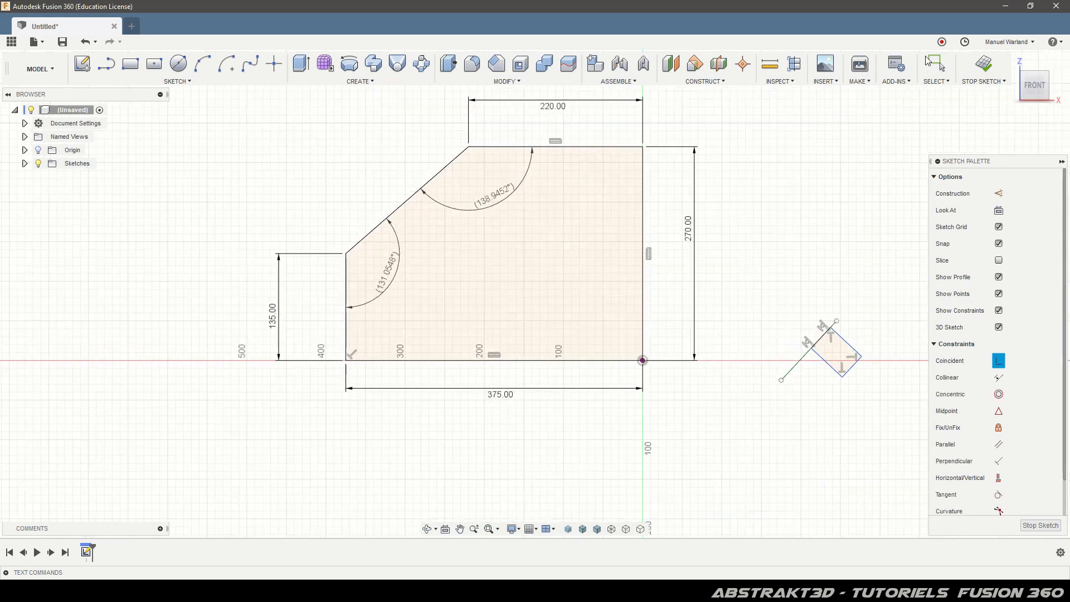
key("Escape")
Check the profile's right, top, sloped and left edges for any remaining freedom of movement
left_click(643, 249)
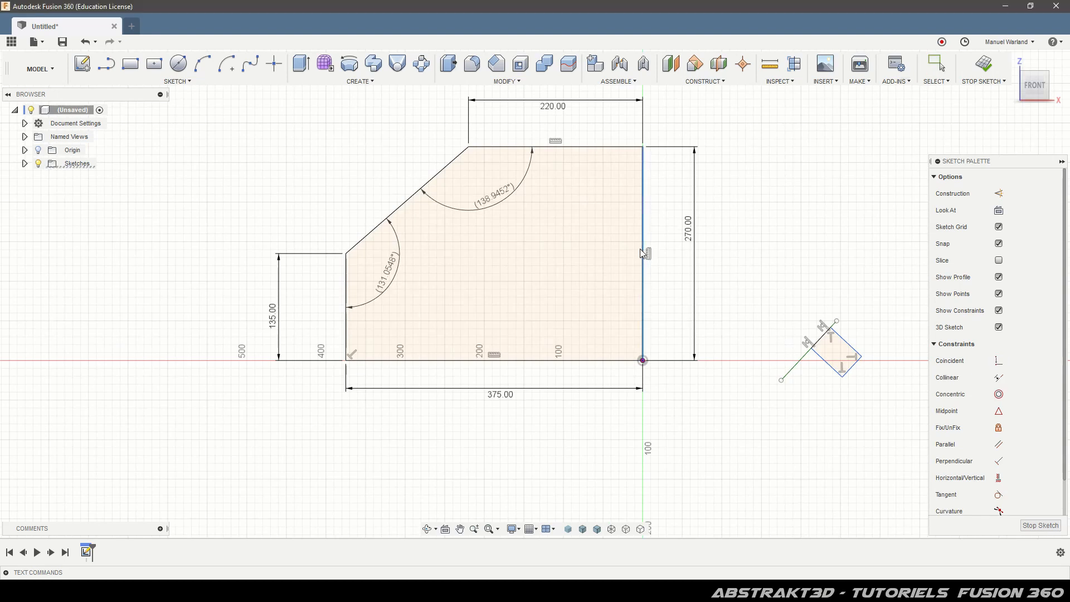
left_click(593, 147)
left_click(412, 195)
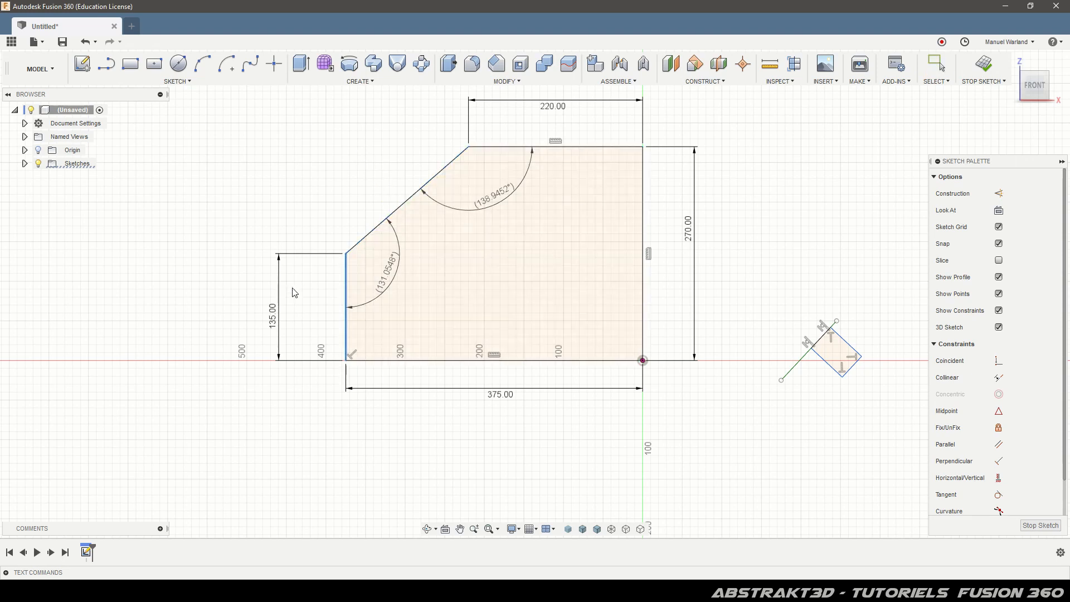
left_click(500, 292)
left_click(846, 230)
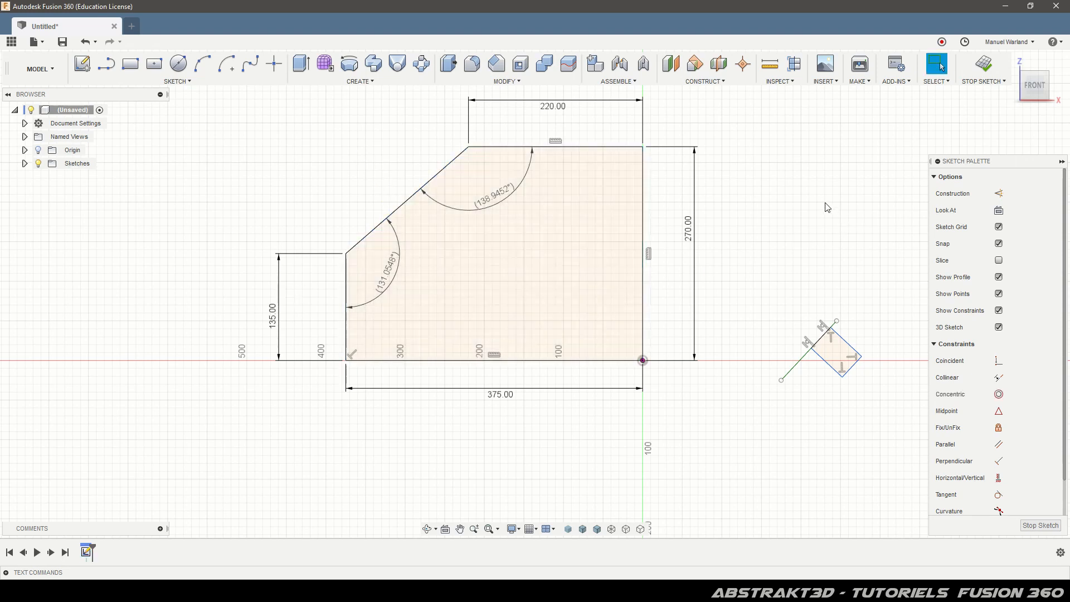
scroll(724, 465, "down", 1)
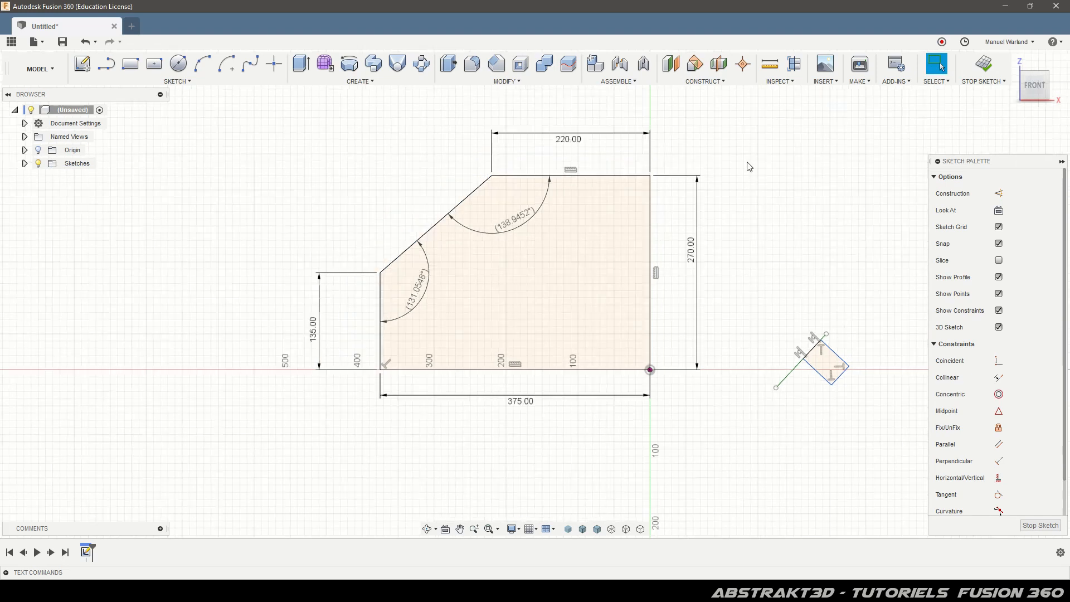